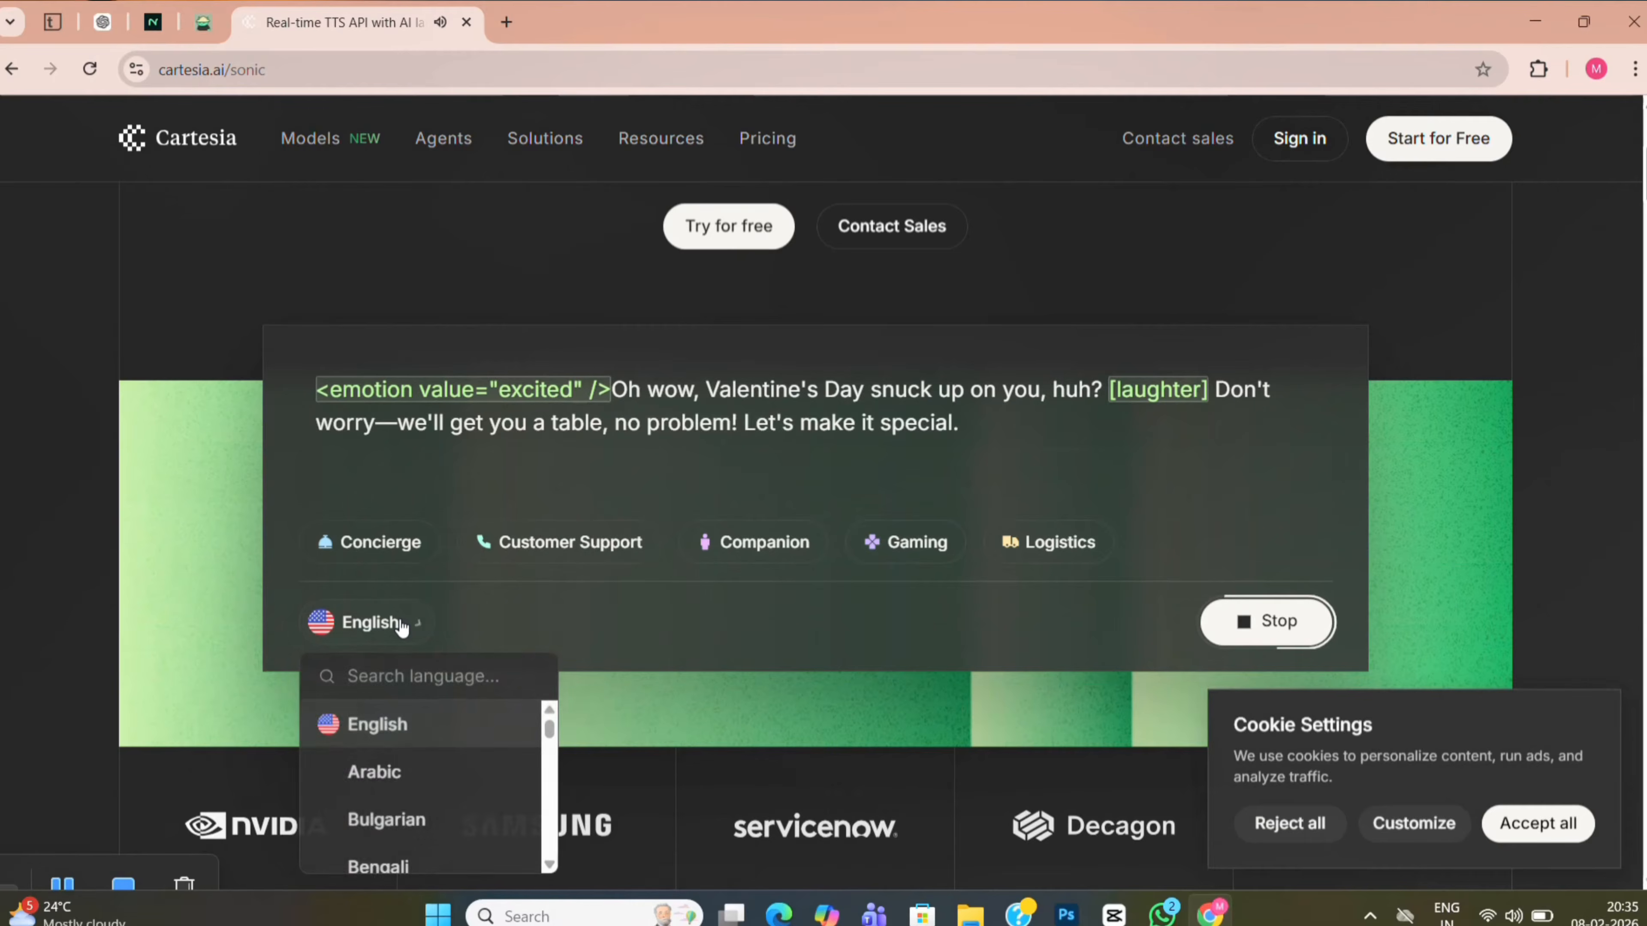
Set the voice demo's language to Telugu and play the sample speech.
scroll(364, 780, down, 15)
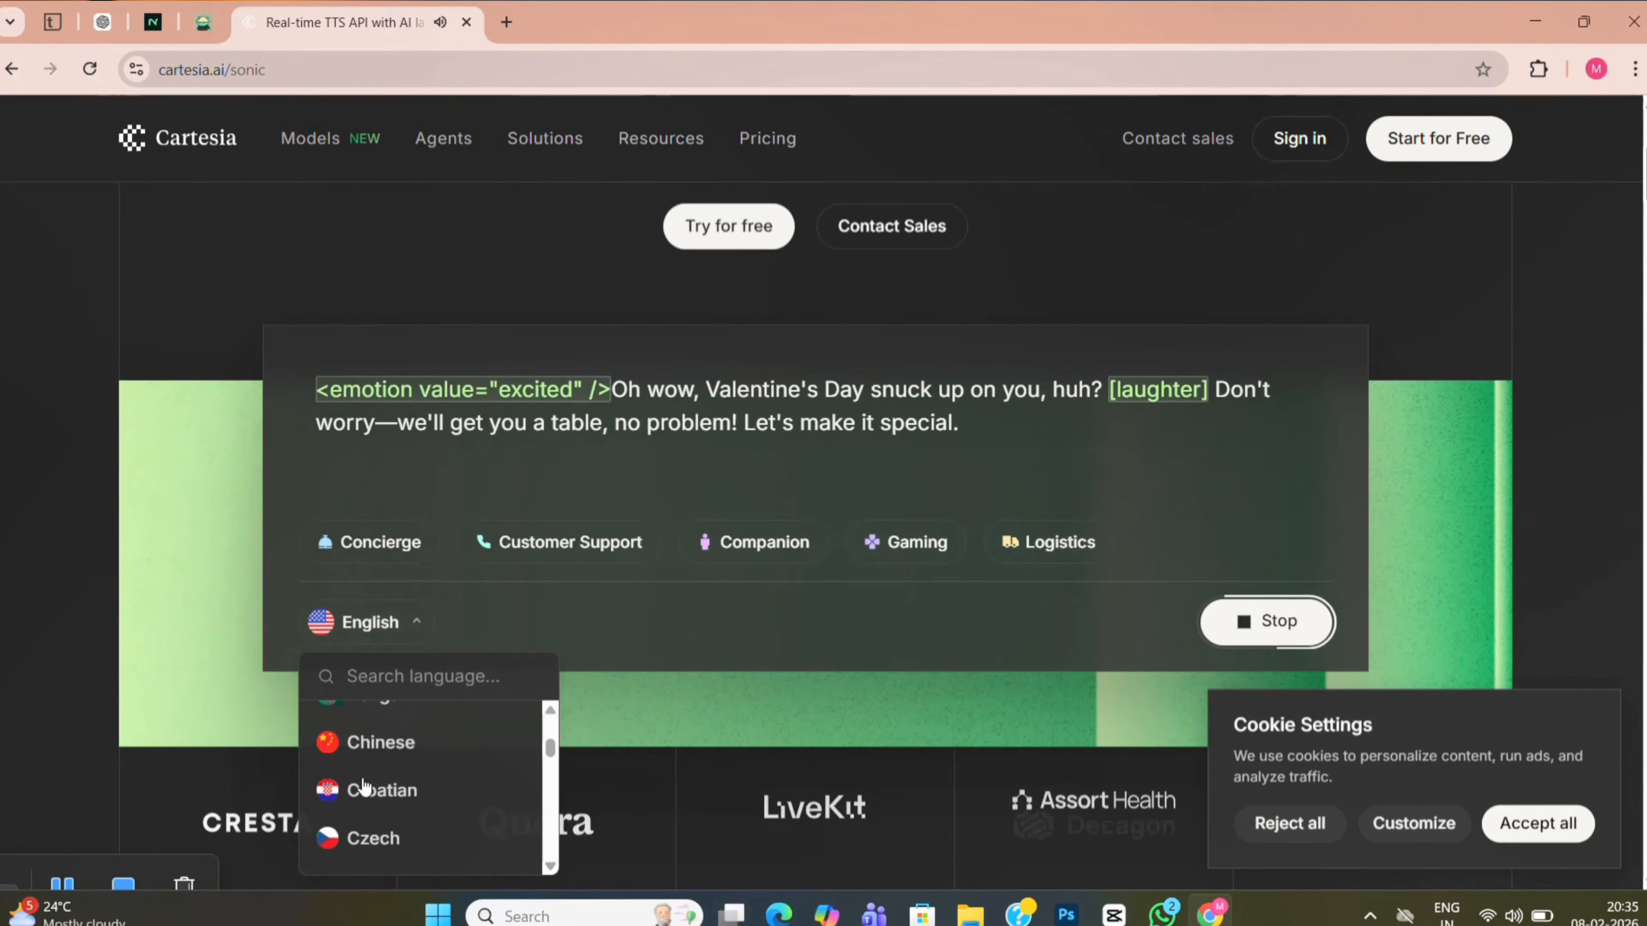
scroll(364, 785, down, 8)
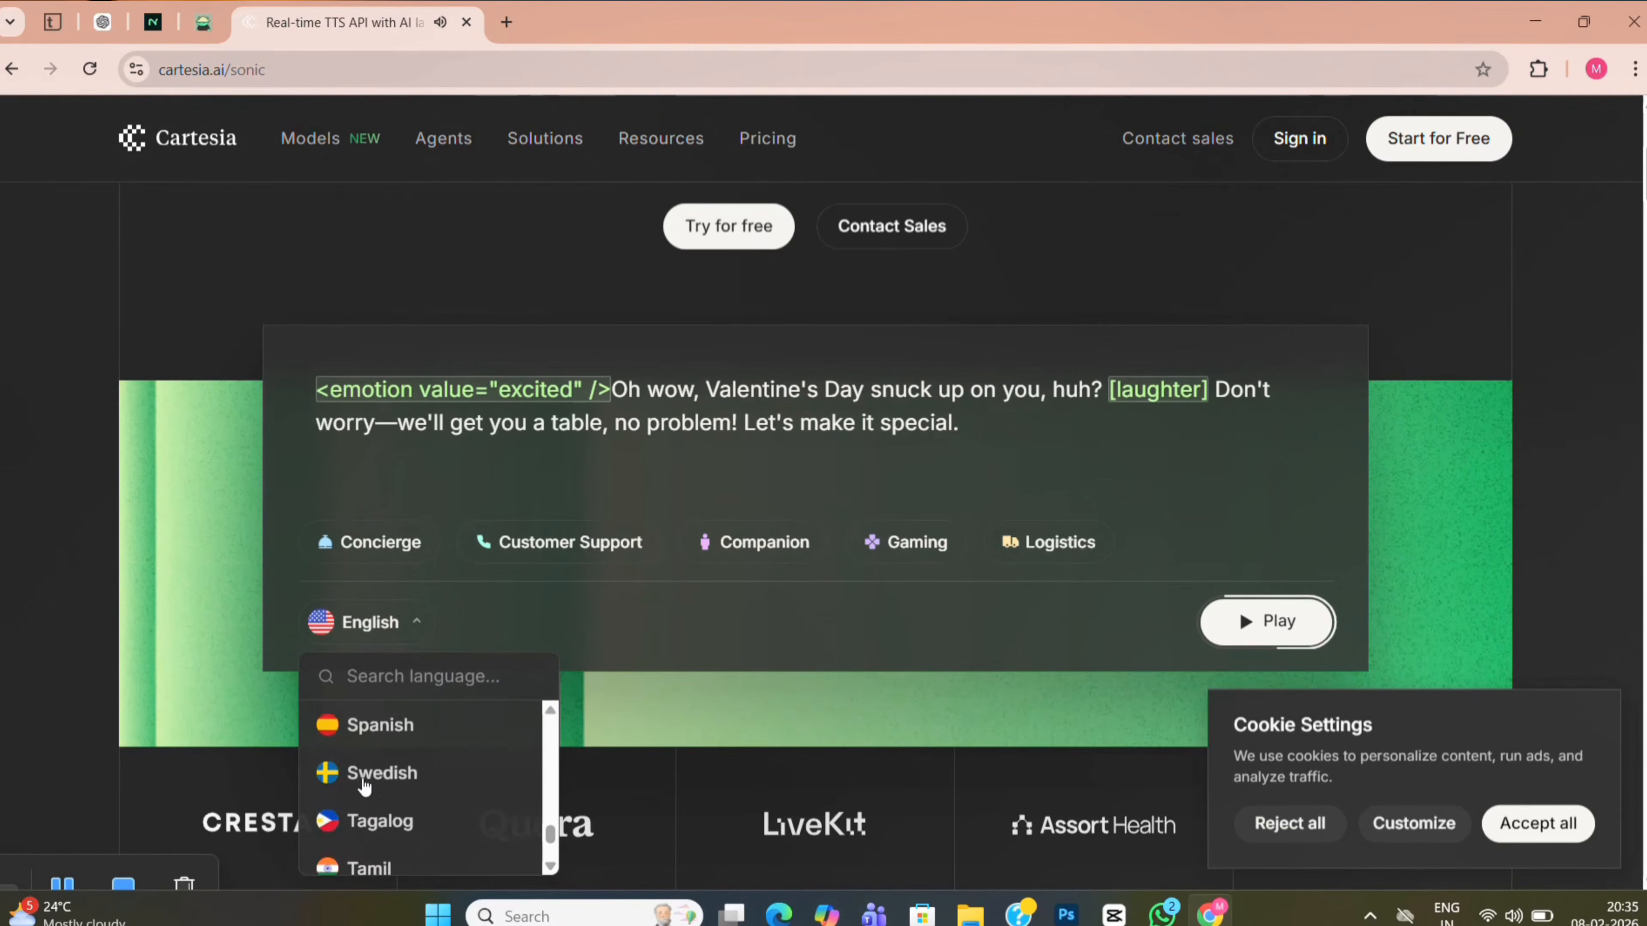
click(364, 777)
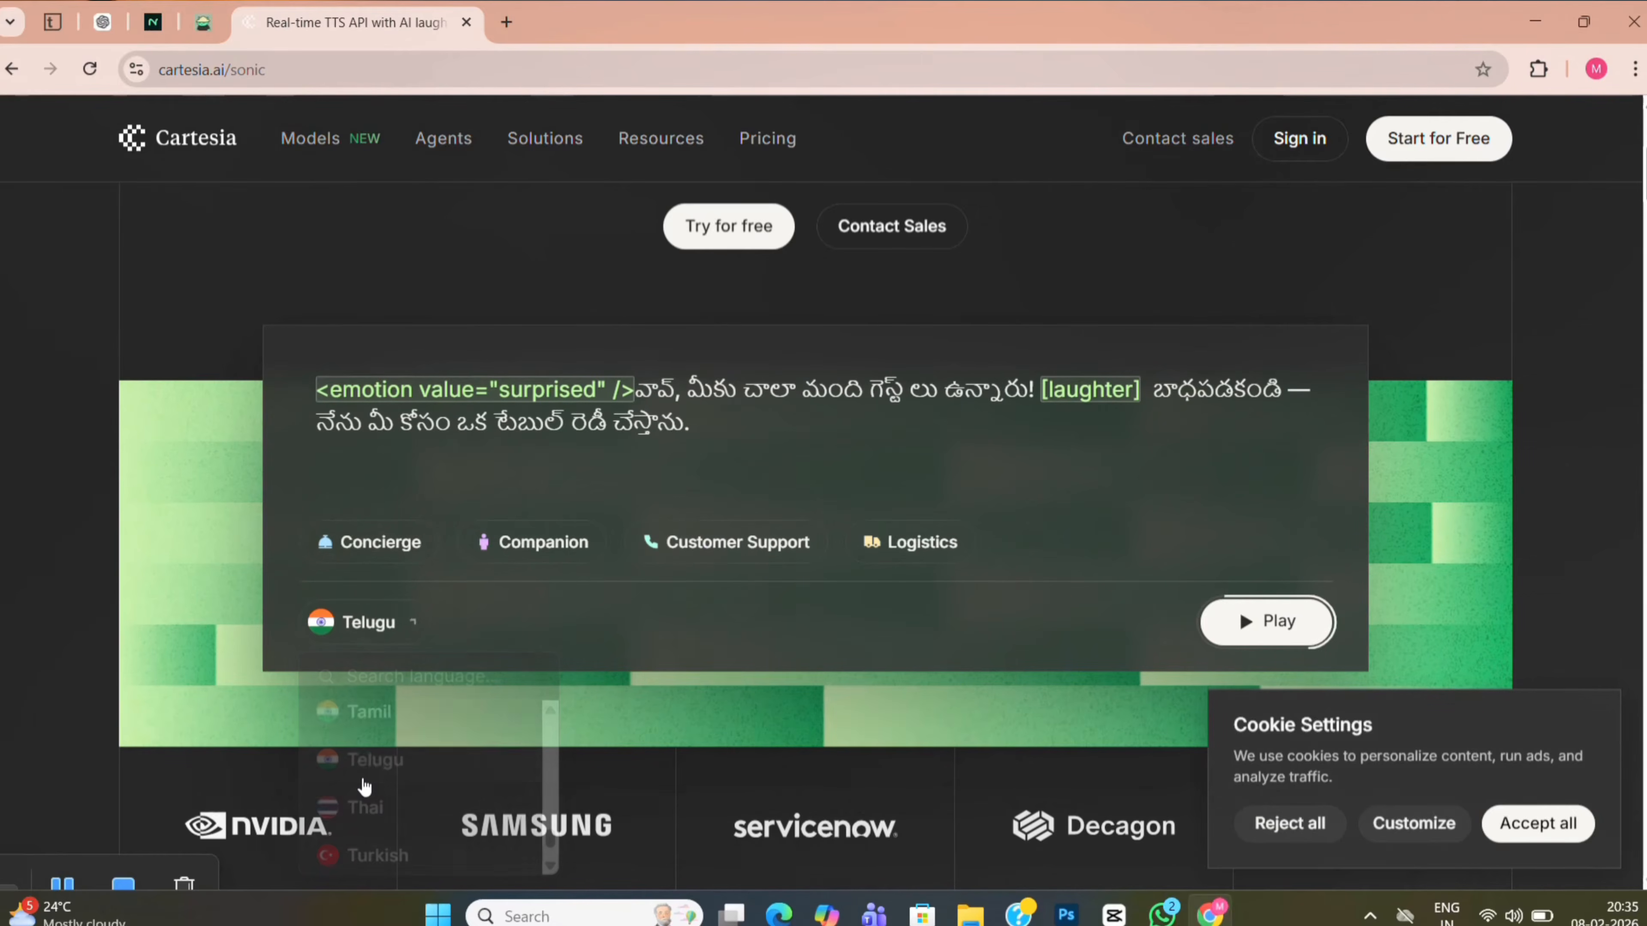
click(1252, 639)
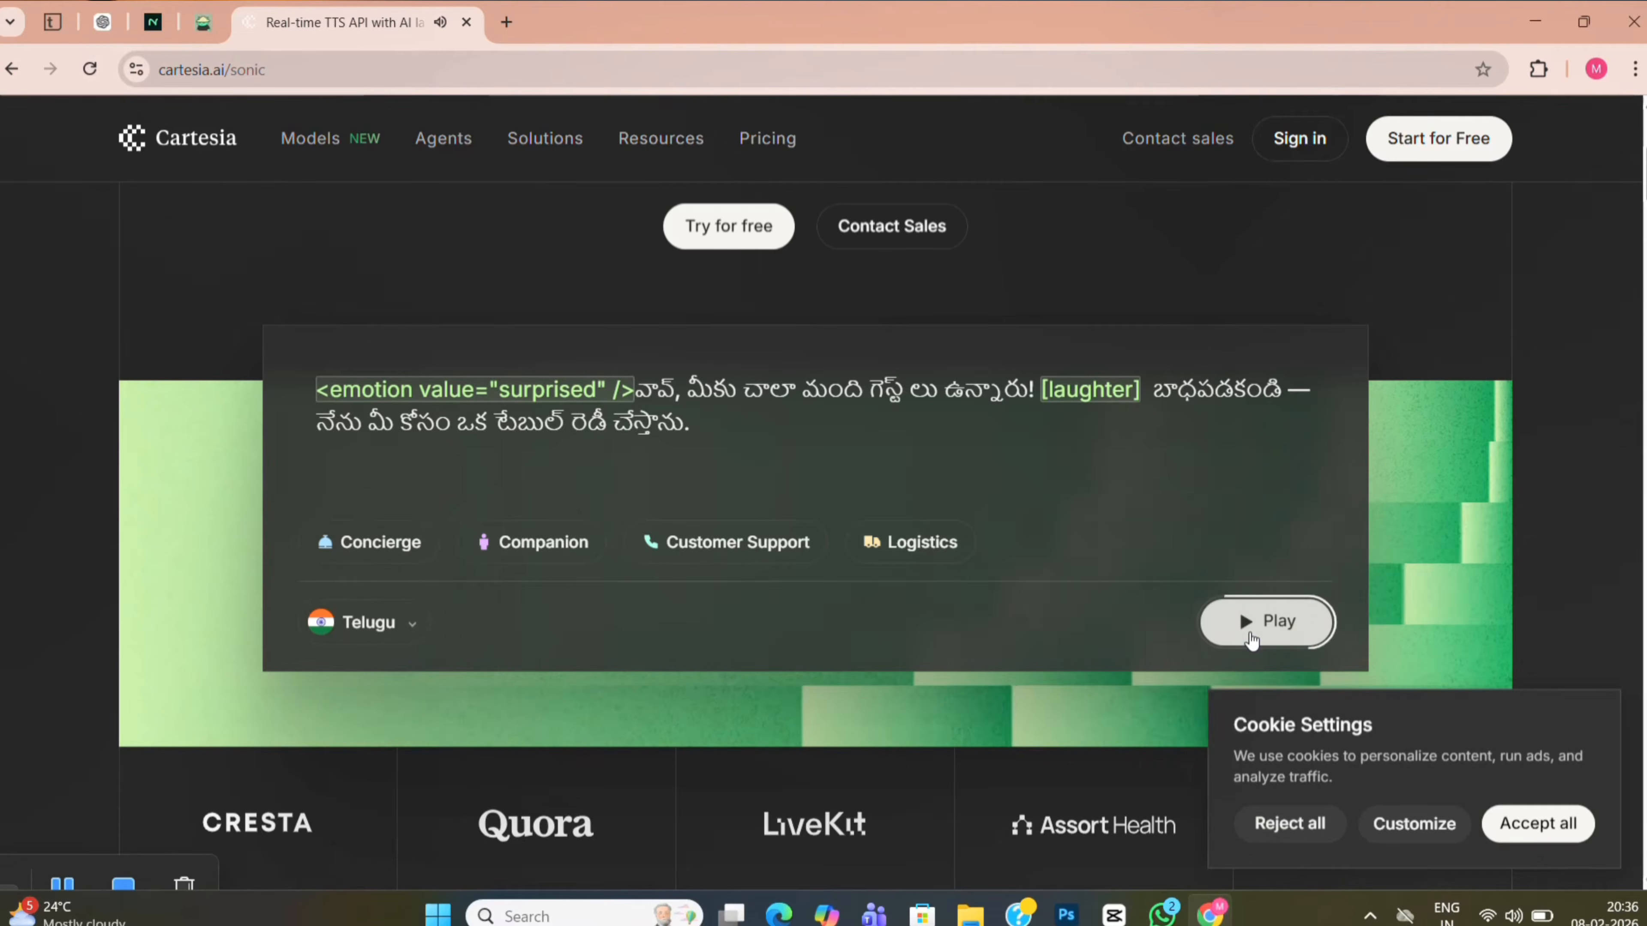
click(1252, 639)
Look through the Sonic page's sections on naturalness, acronym handling, response speed and use across industries.
scroll(1251, 638, down, 3)
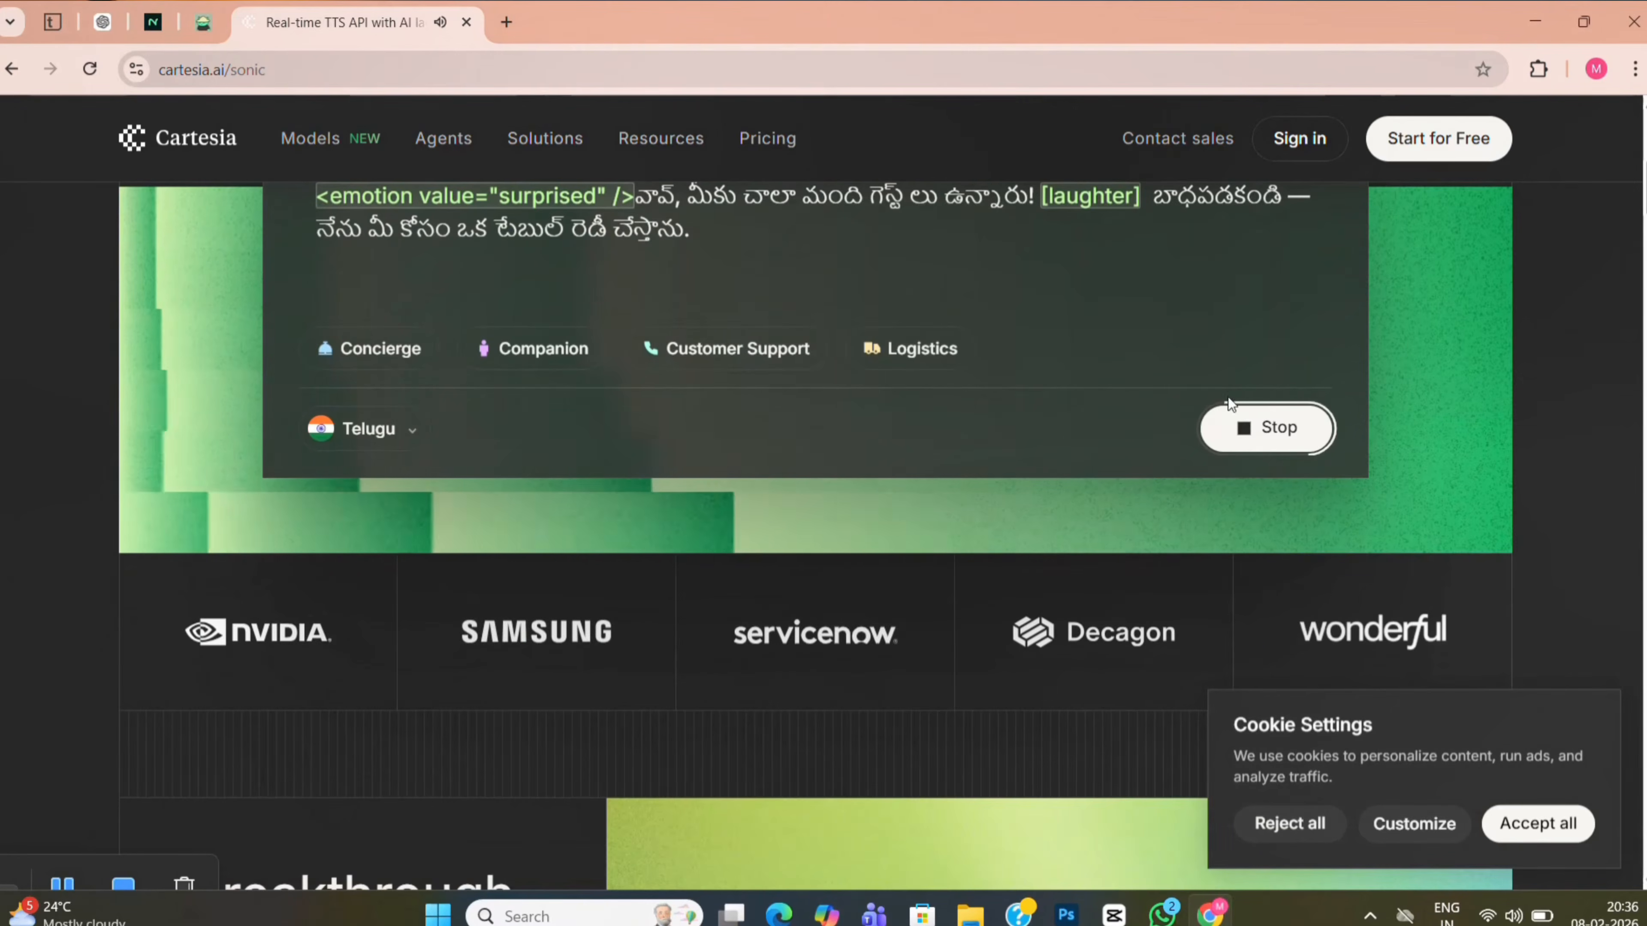
scroll(1254, 428, down, 9)
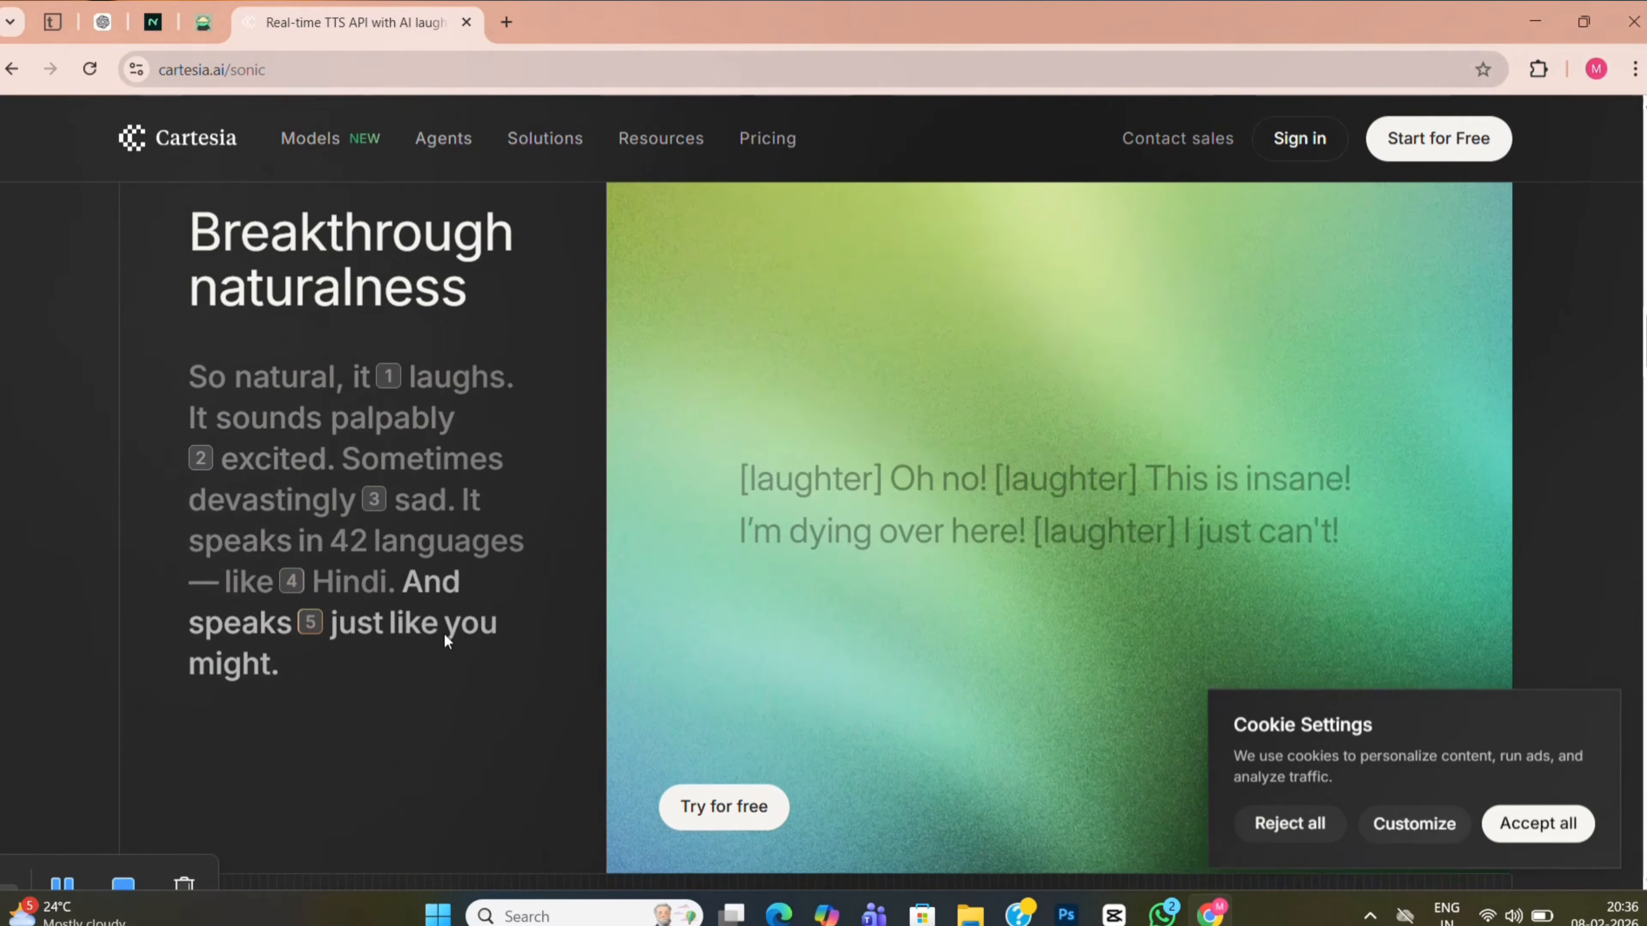
scroll(445, 638, down, 9)
scroll(445, 639, down, 5)
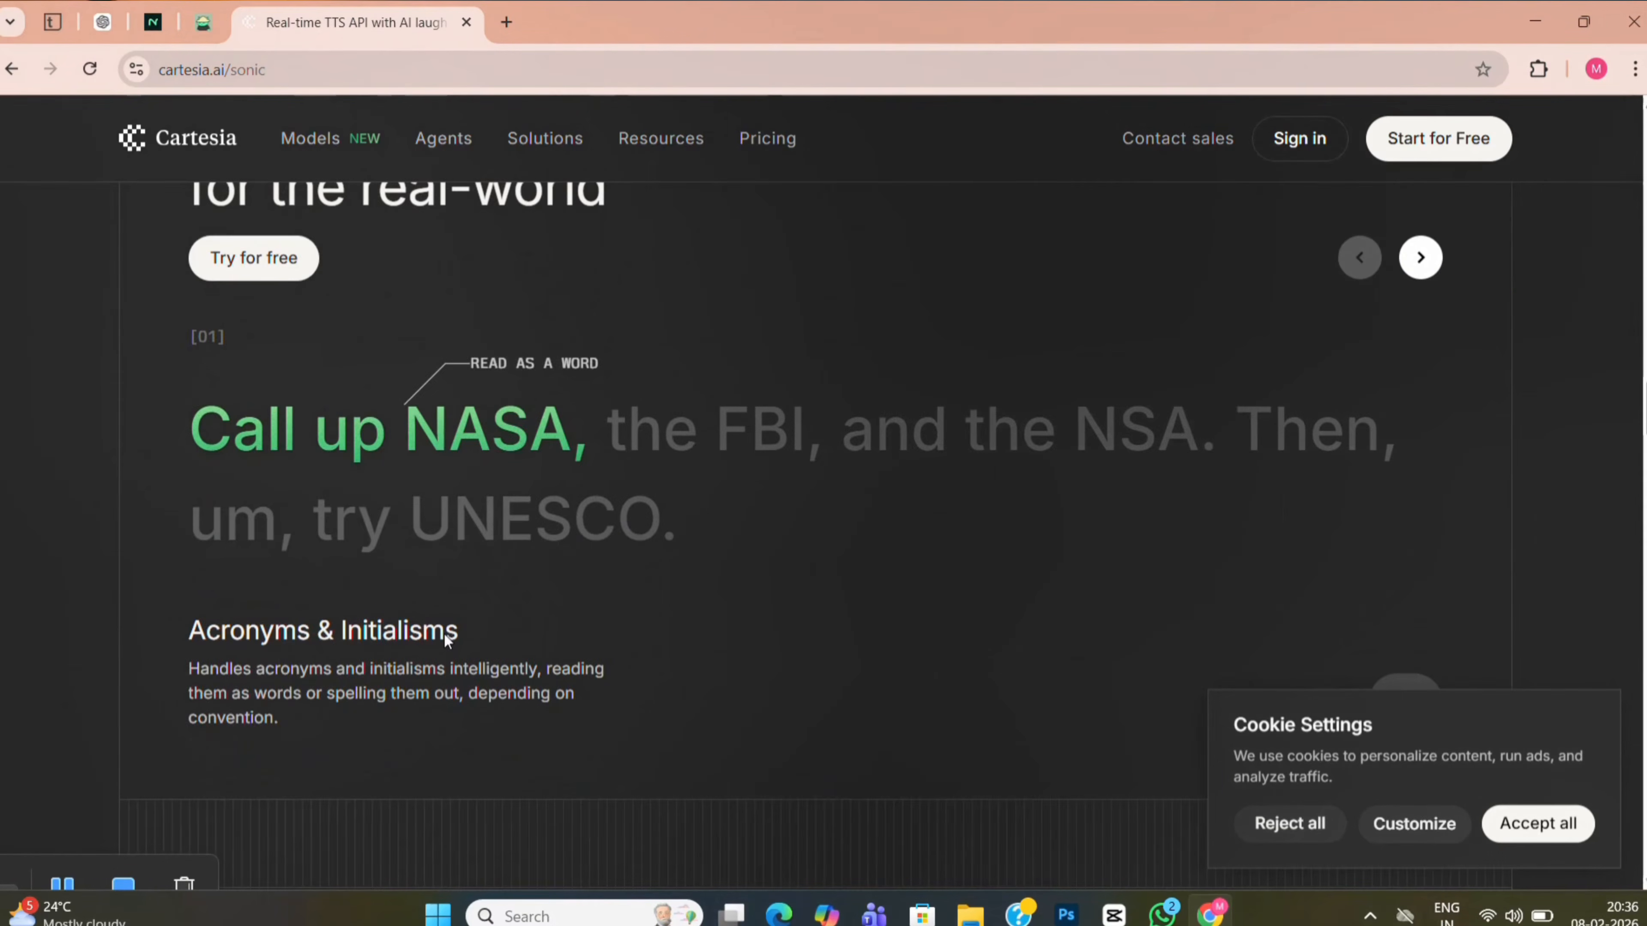
scroll(446, 639, down, 3)
scroll(446, 640, down, 7)
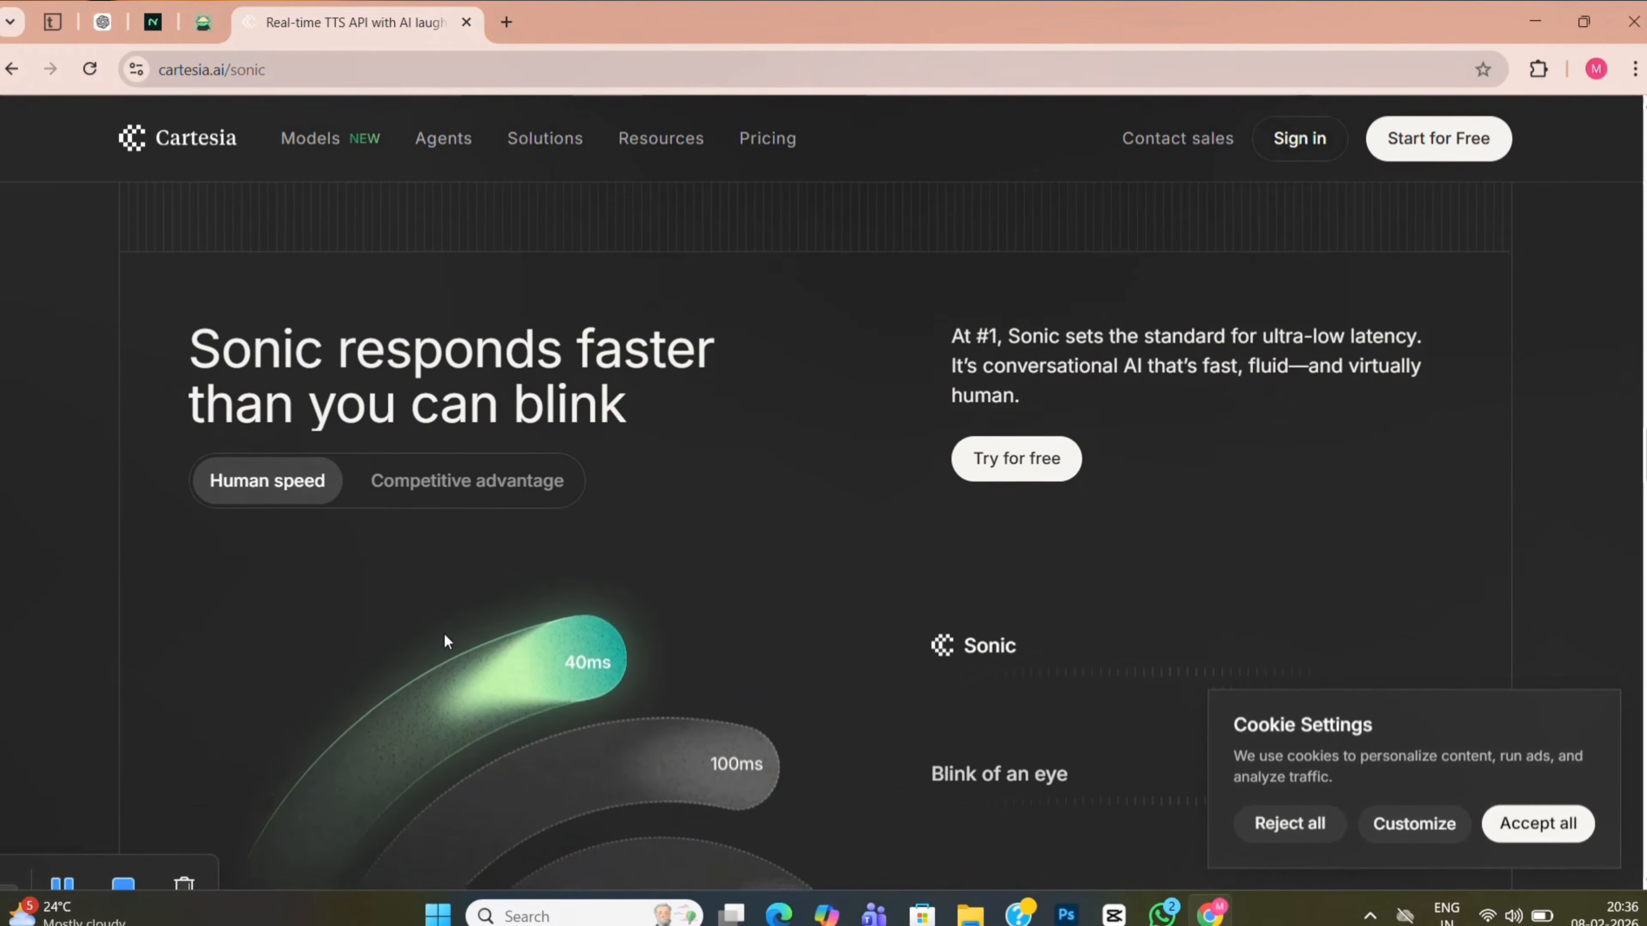
scroll(445, 635, down, 20)
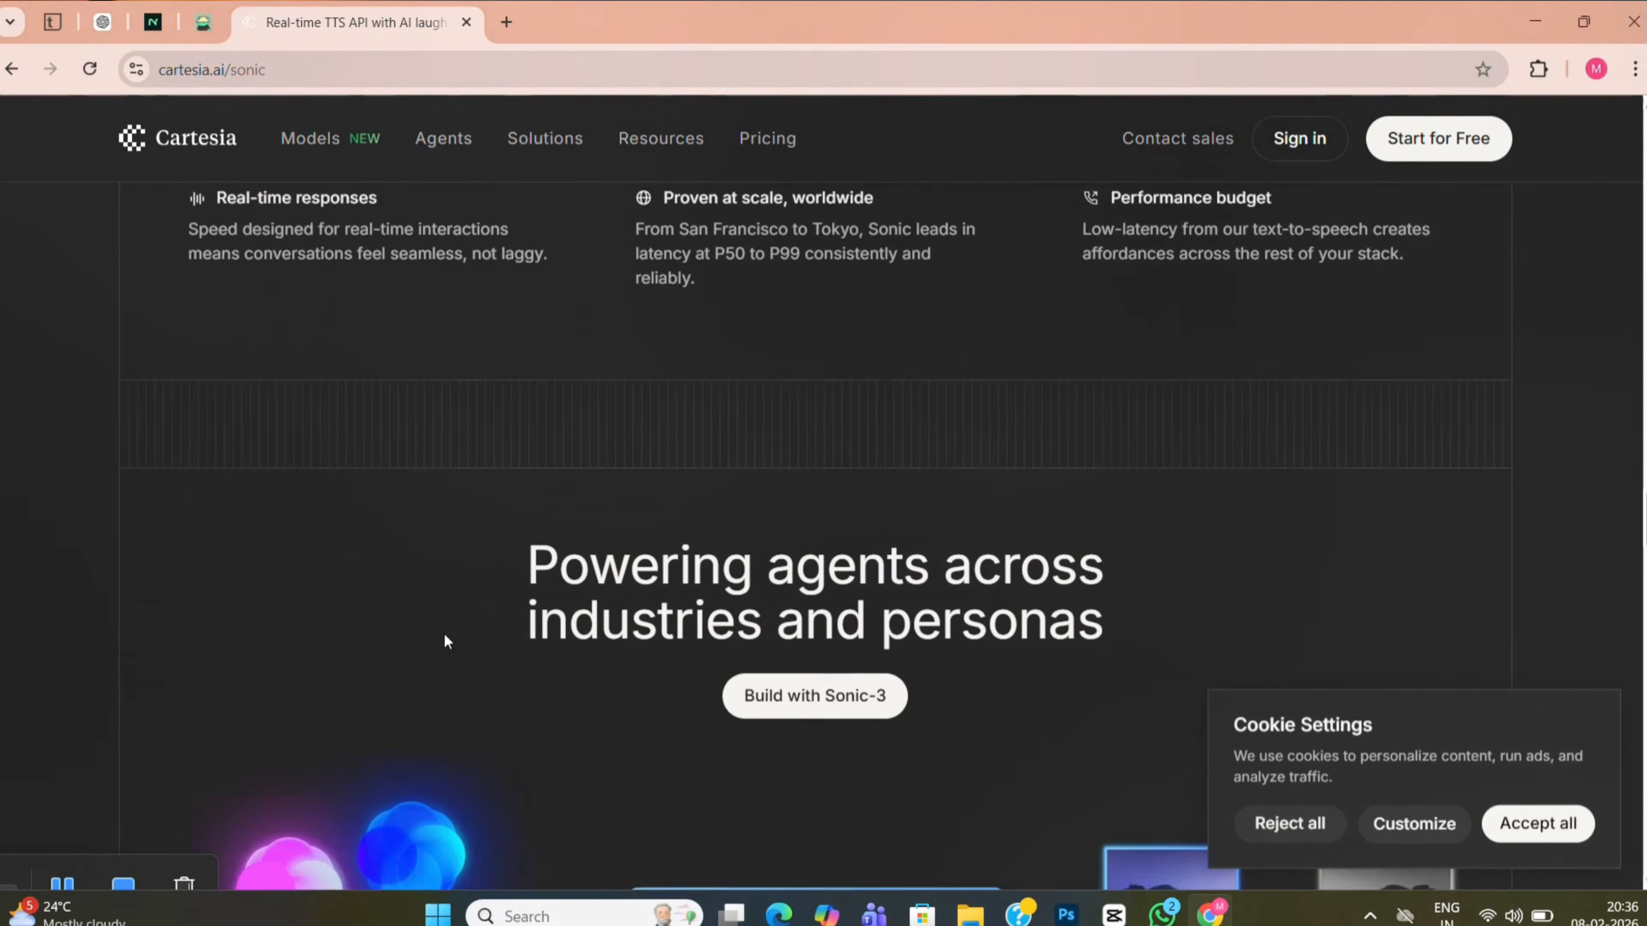
scroll(446, 638, down, 17)
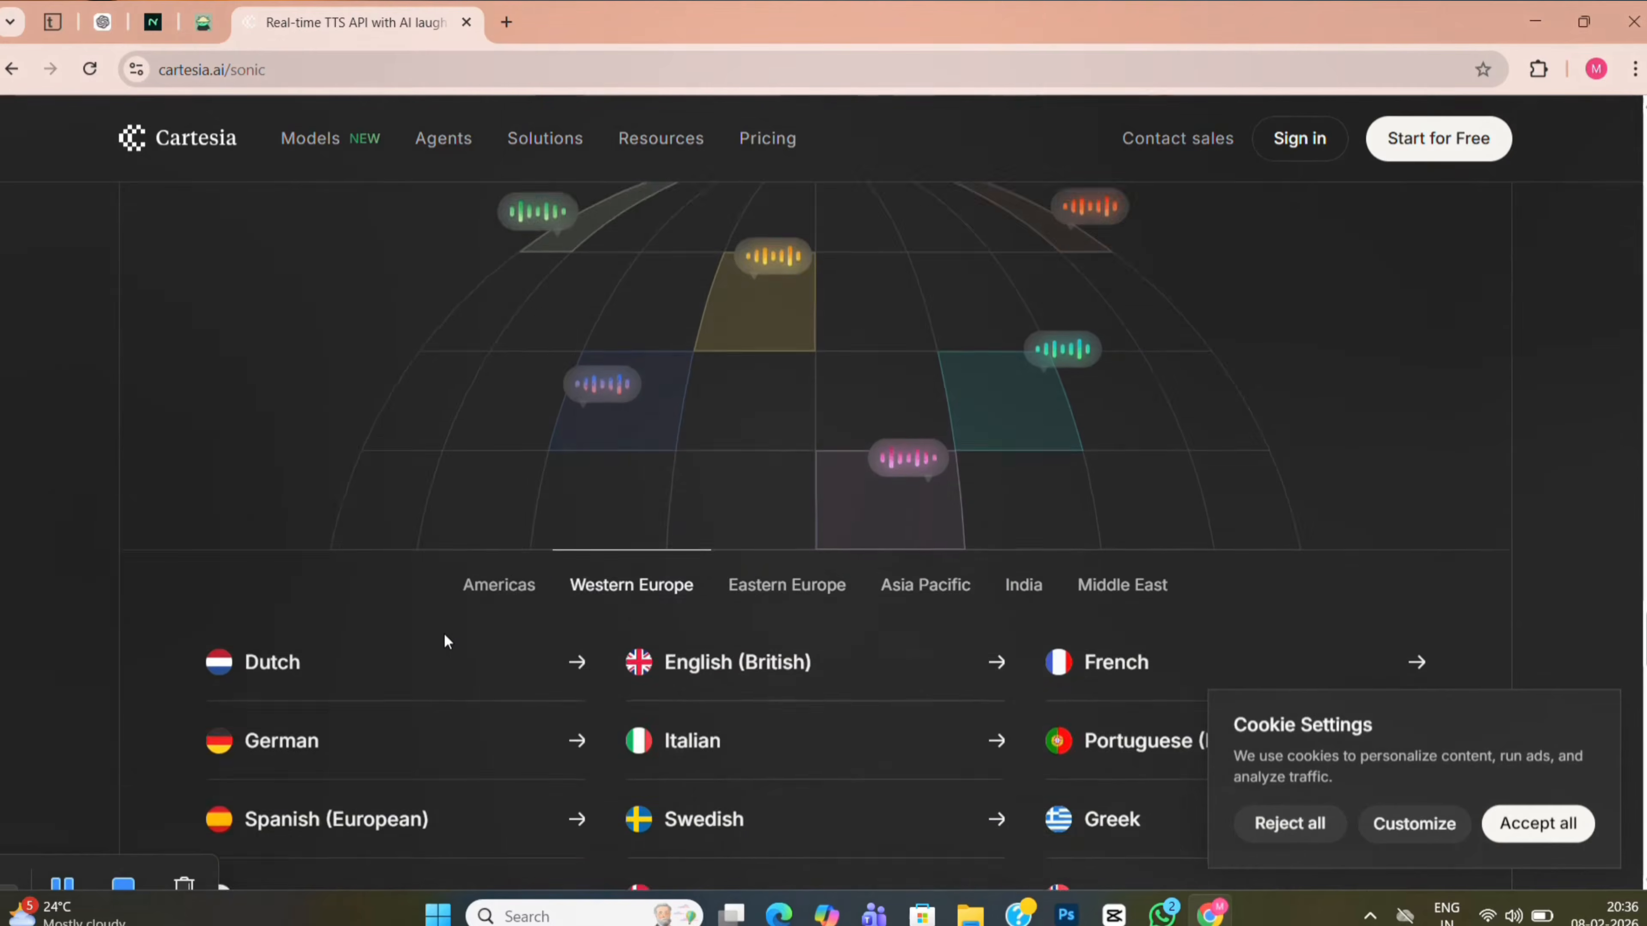
Show the India group in the supported languages section and examine the languages it offers.
scroll(445, 639, down, 3)
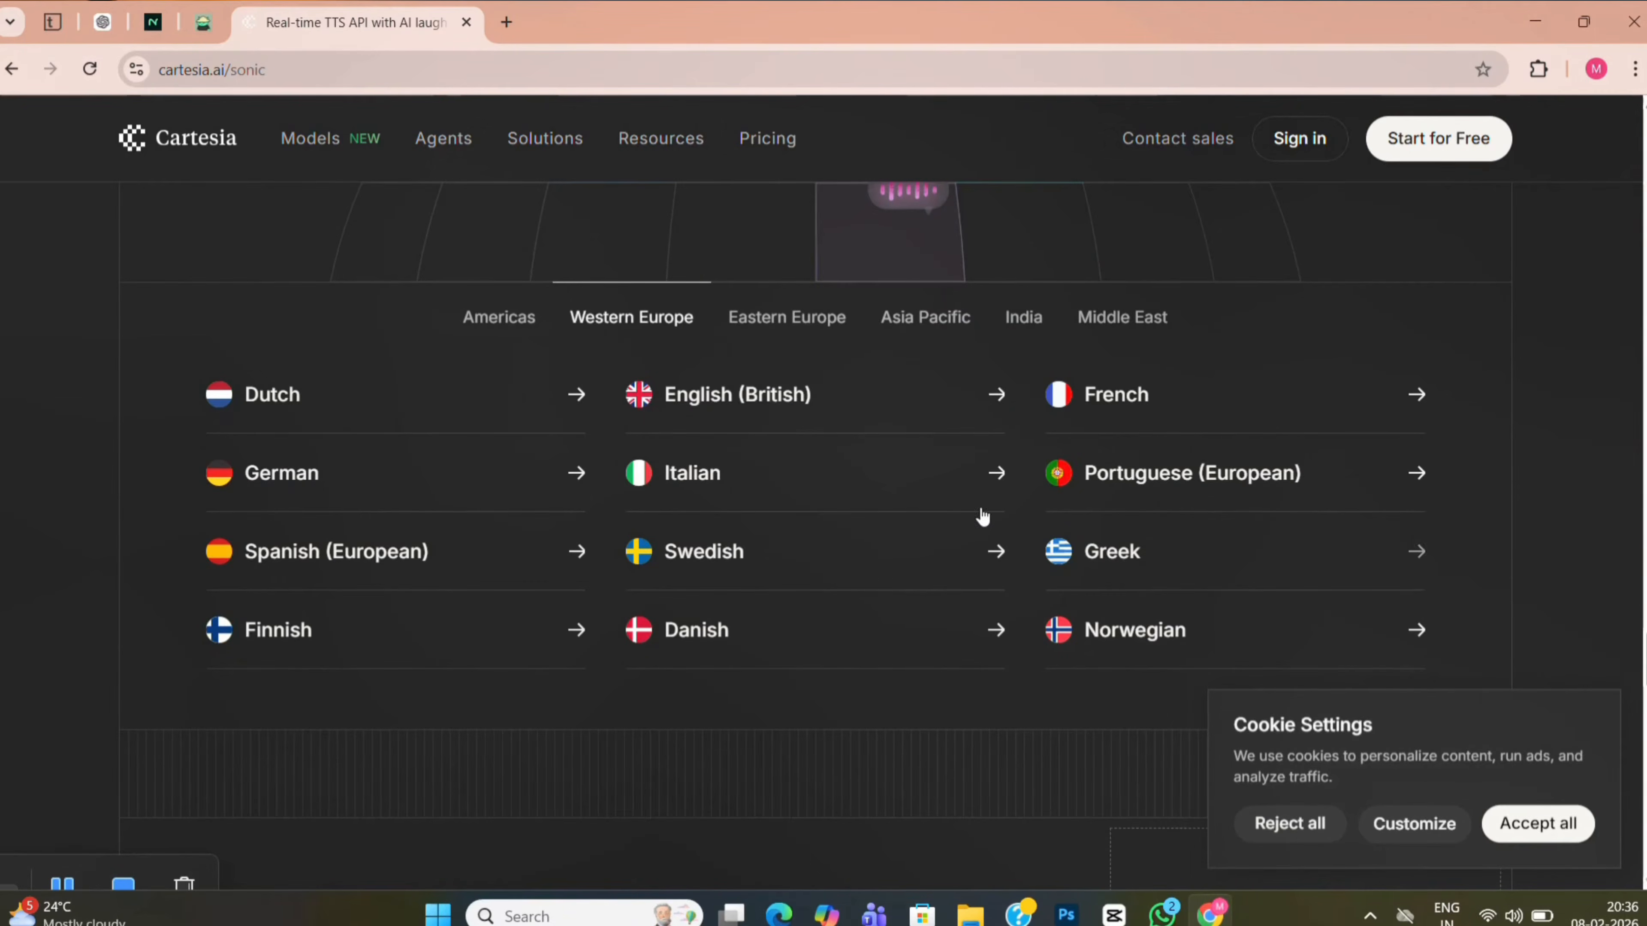
click(1005, 318)
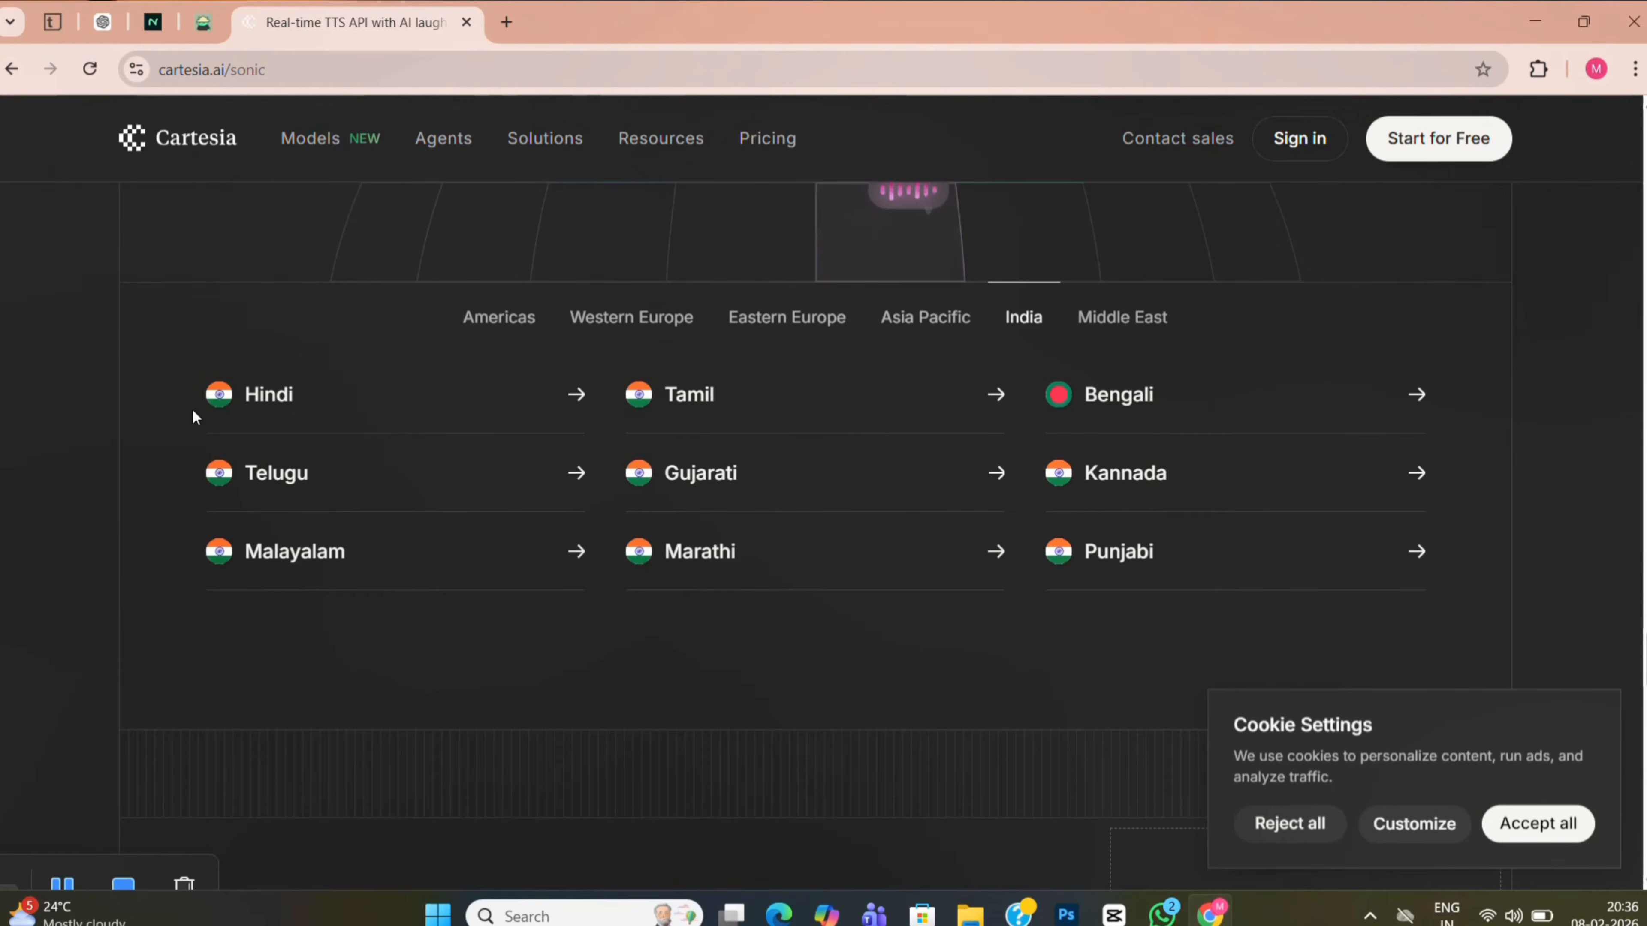
scroll(192, 411, up, 1)
scroll(192, 411, up, 3)
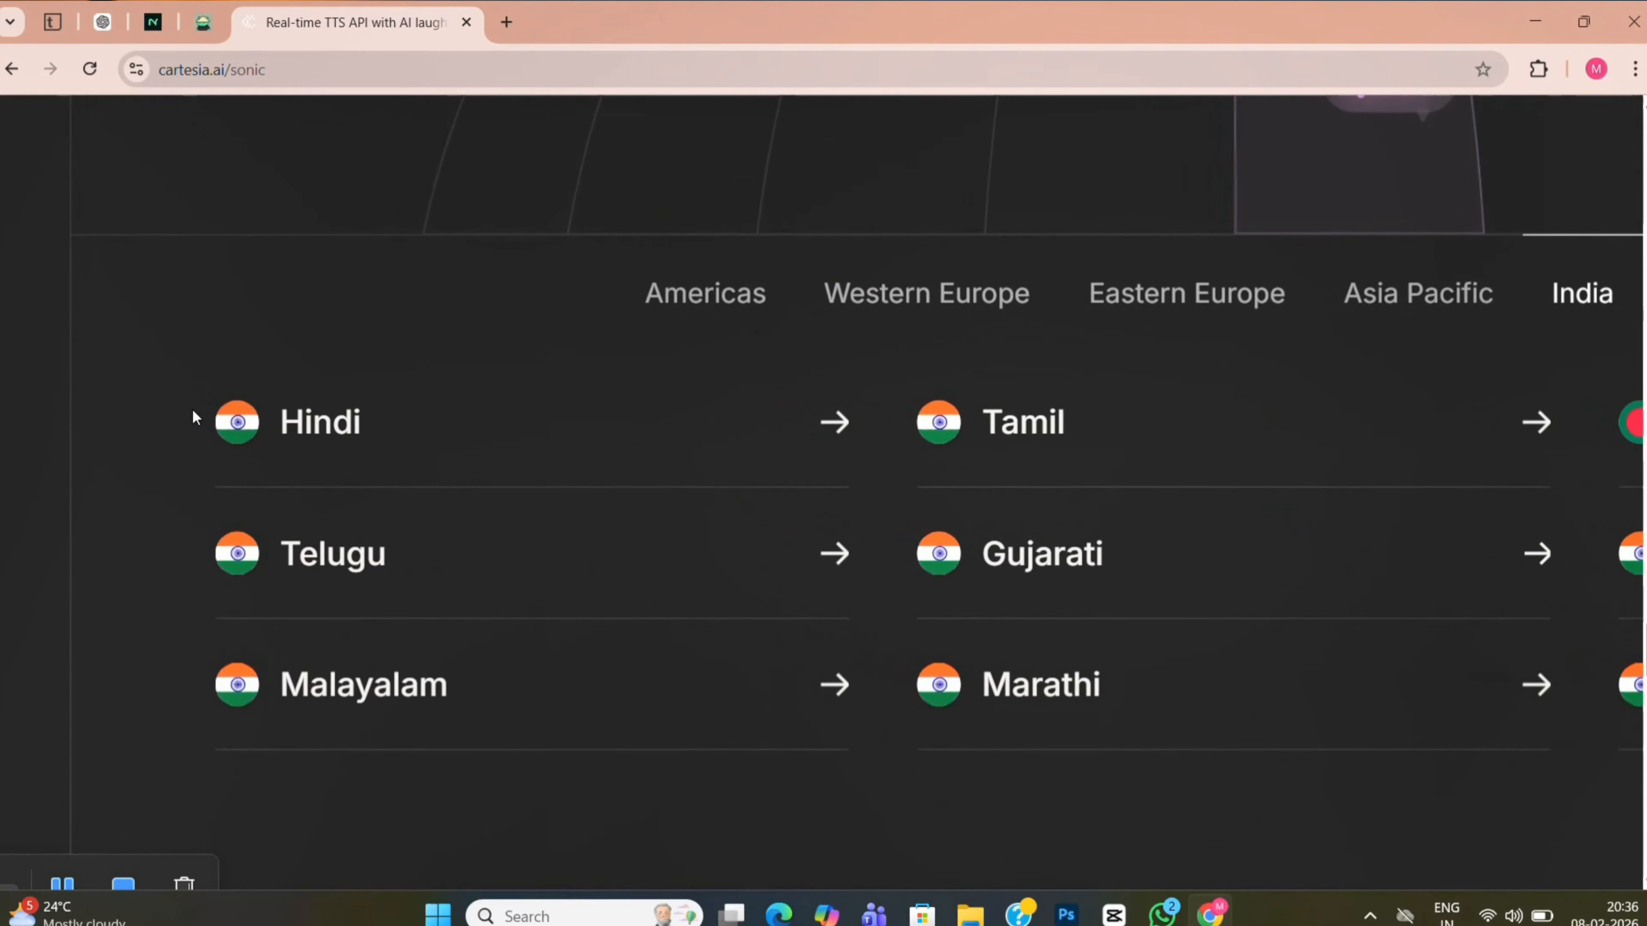
scroll(194, 411, down, 3)
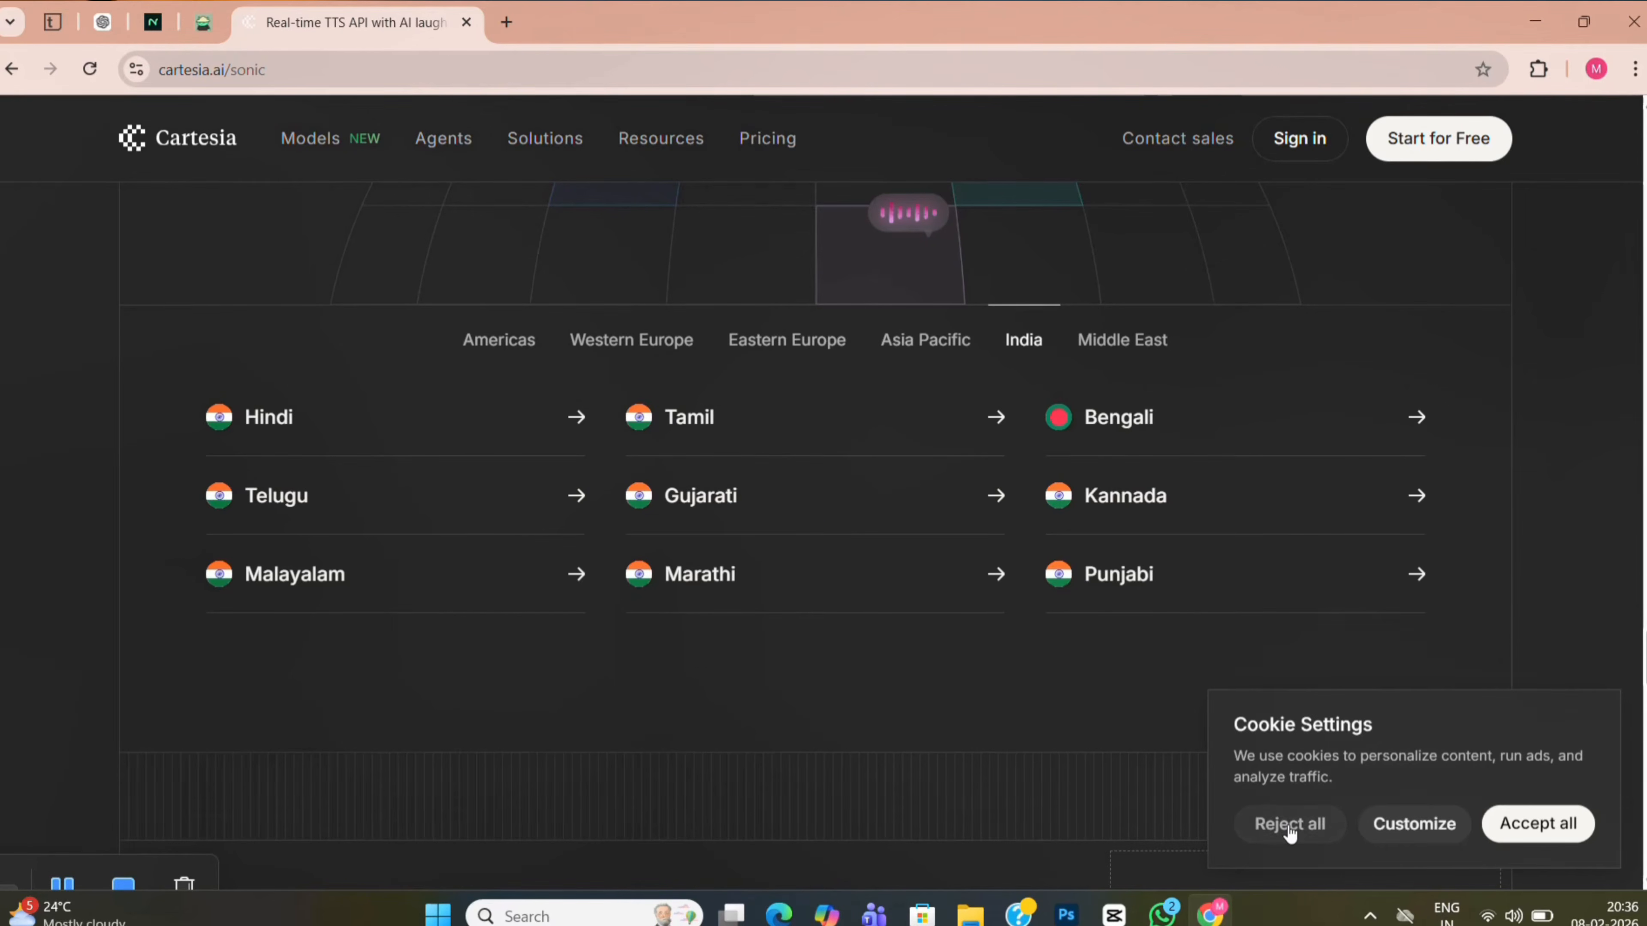
Reject all cookies and start the free trial from the Sonic page's introduction.
click(1288, 825)
scroll(705, 507, up, 20)
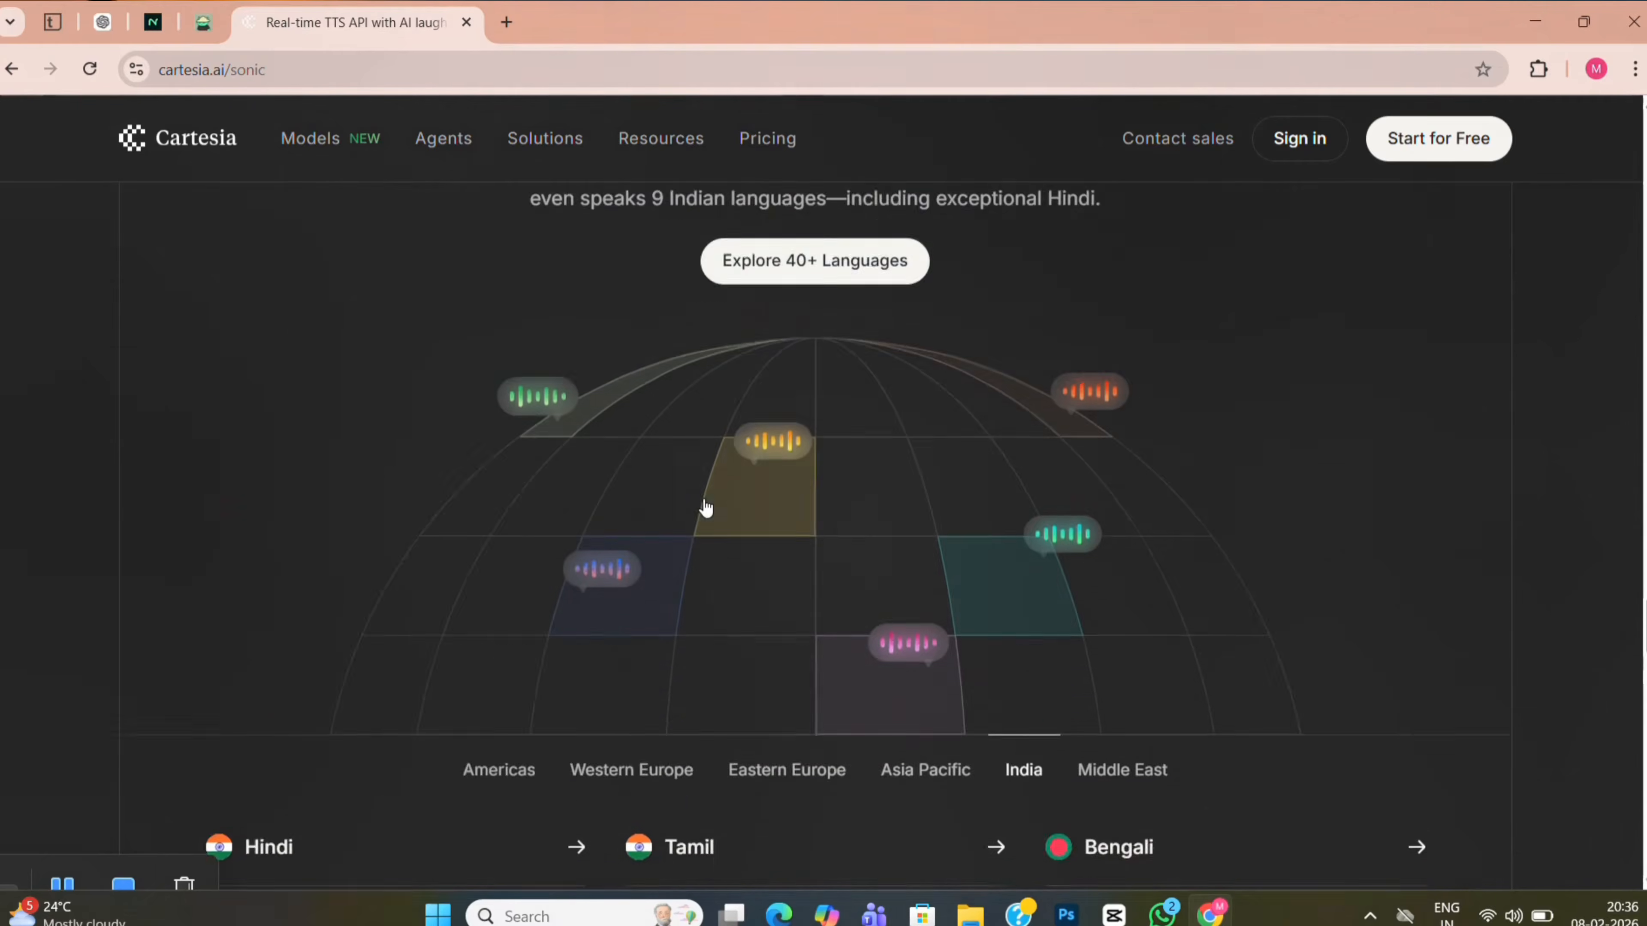
scroll(705, 508, up, 4)
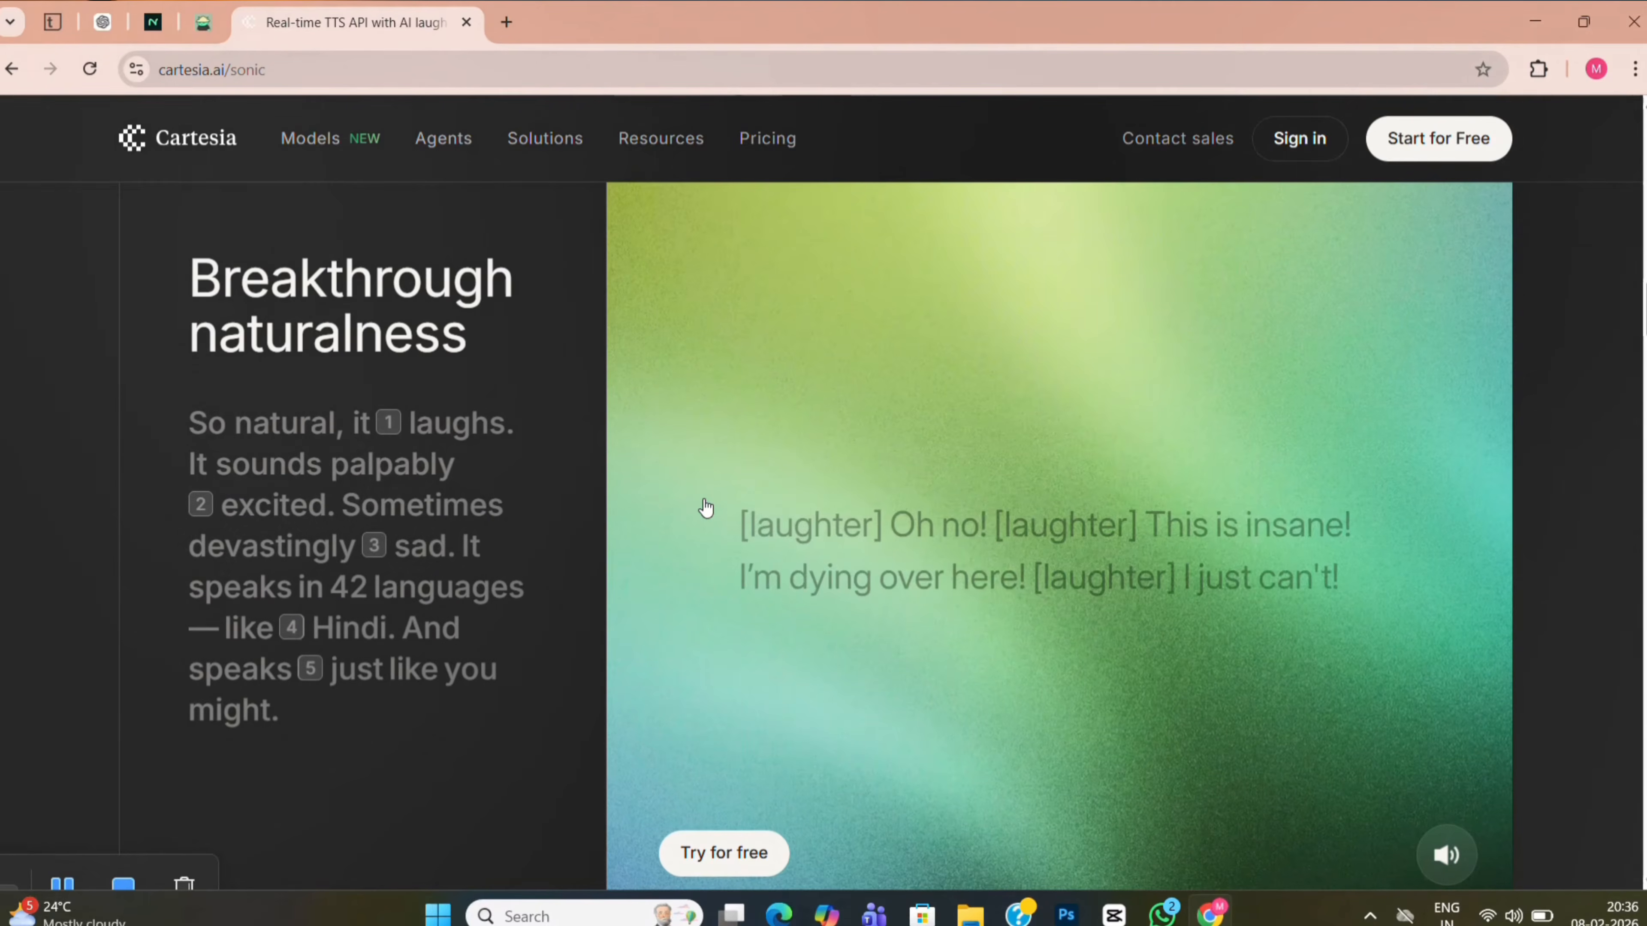
scroll(391, 318, up, 8)
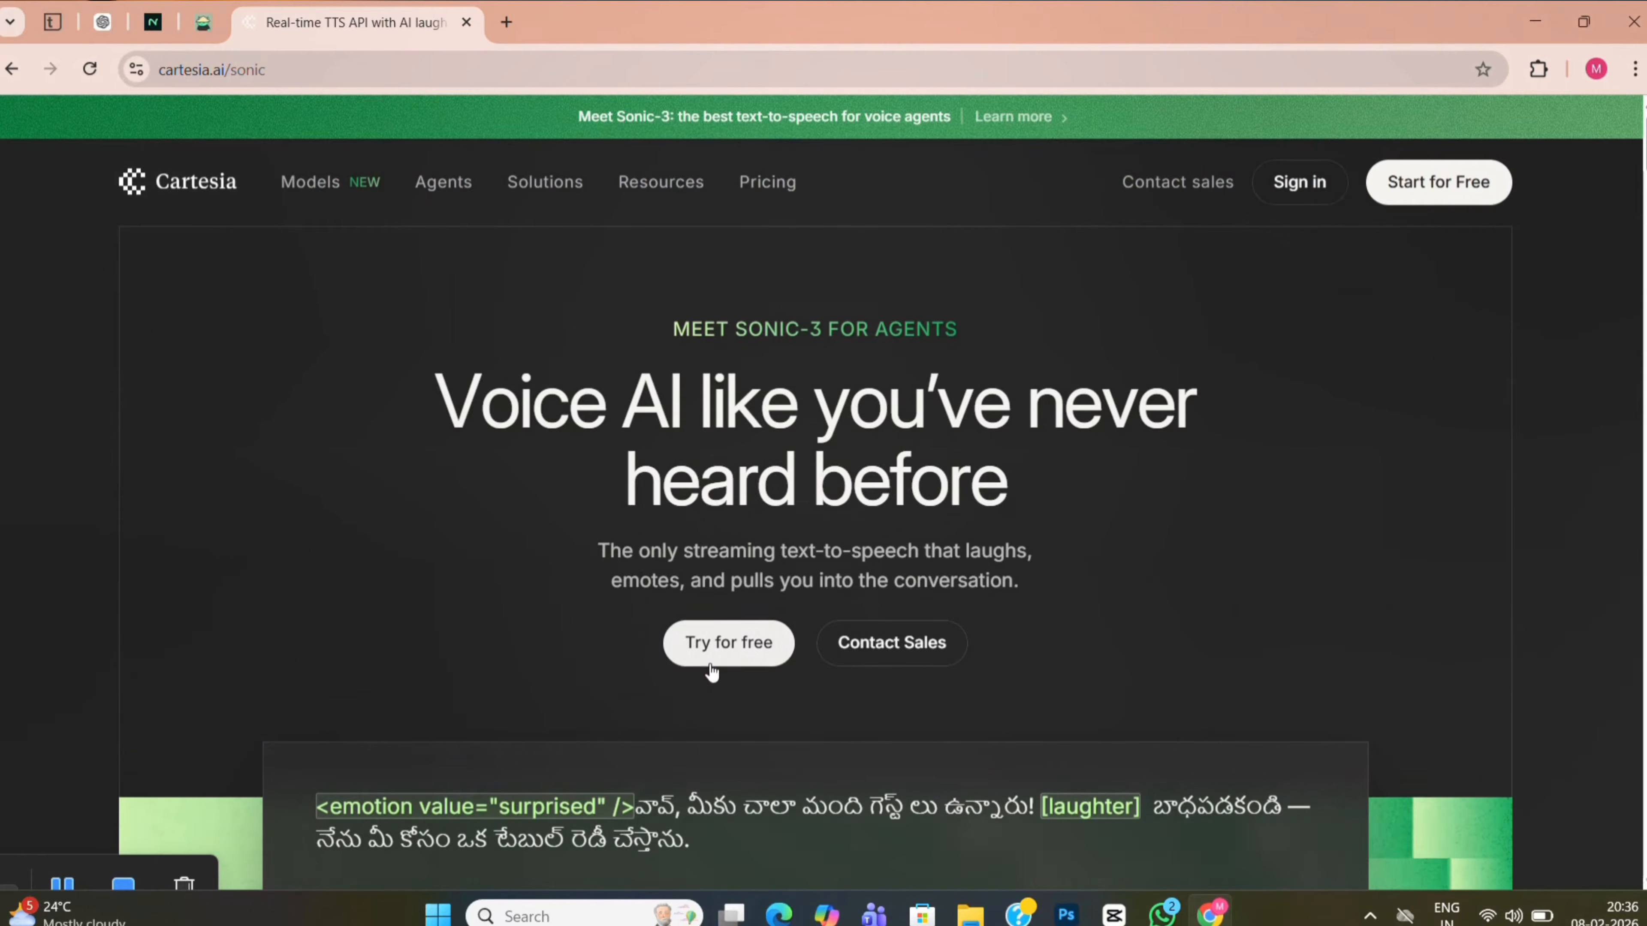
scroll(1468, 168, up, 3)
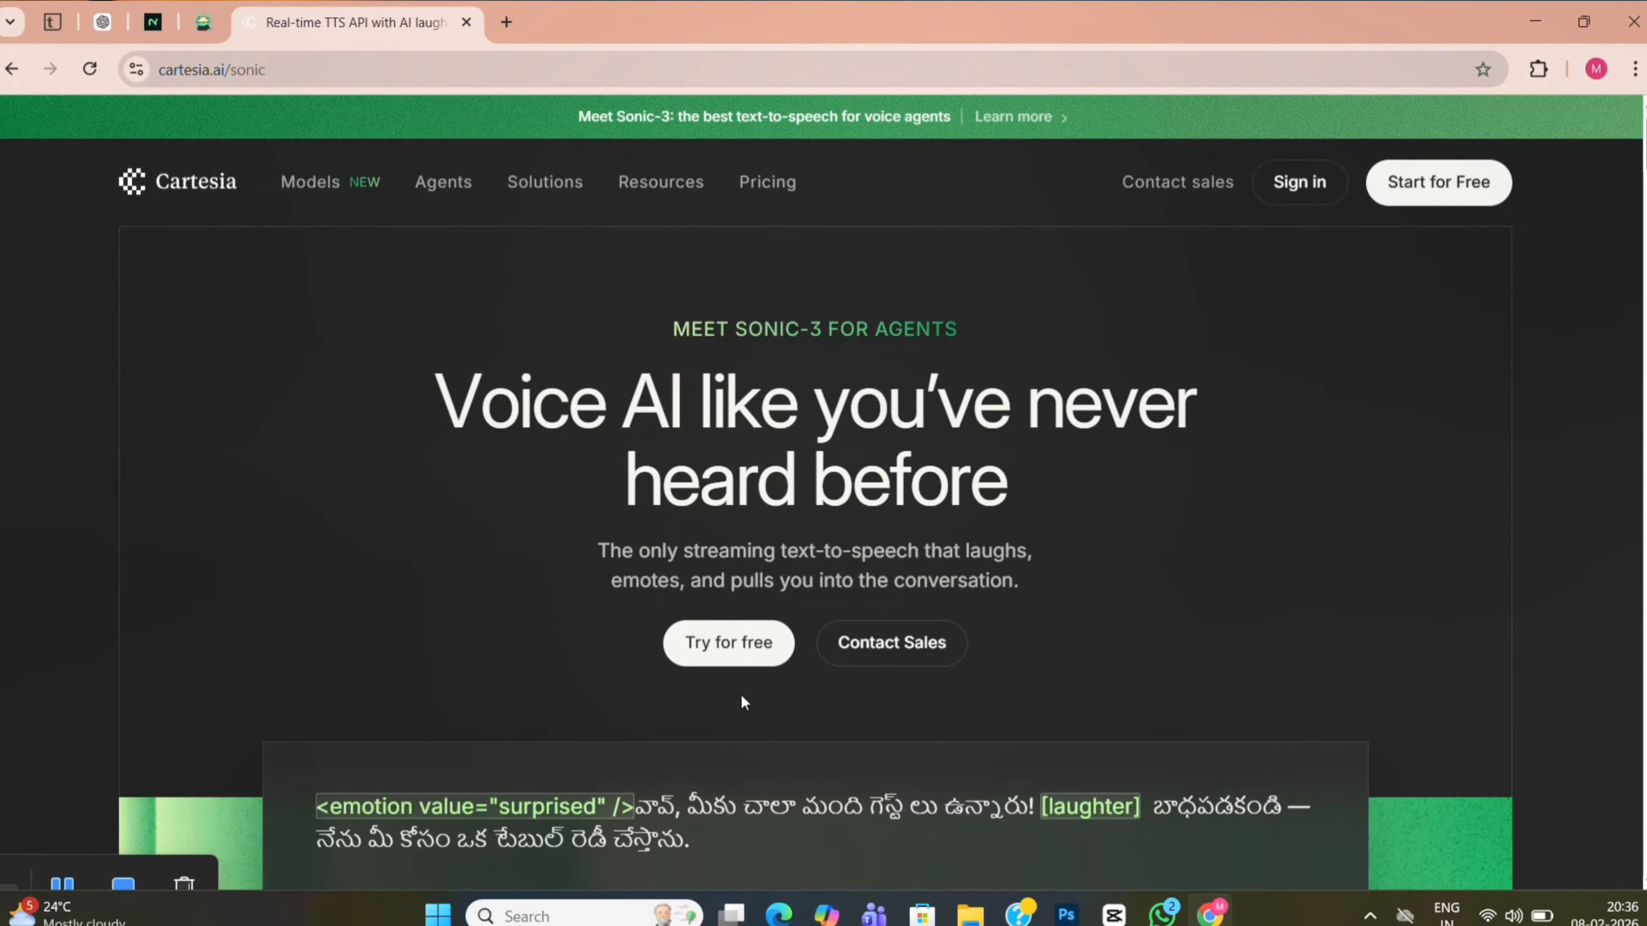
click(710, 648)
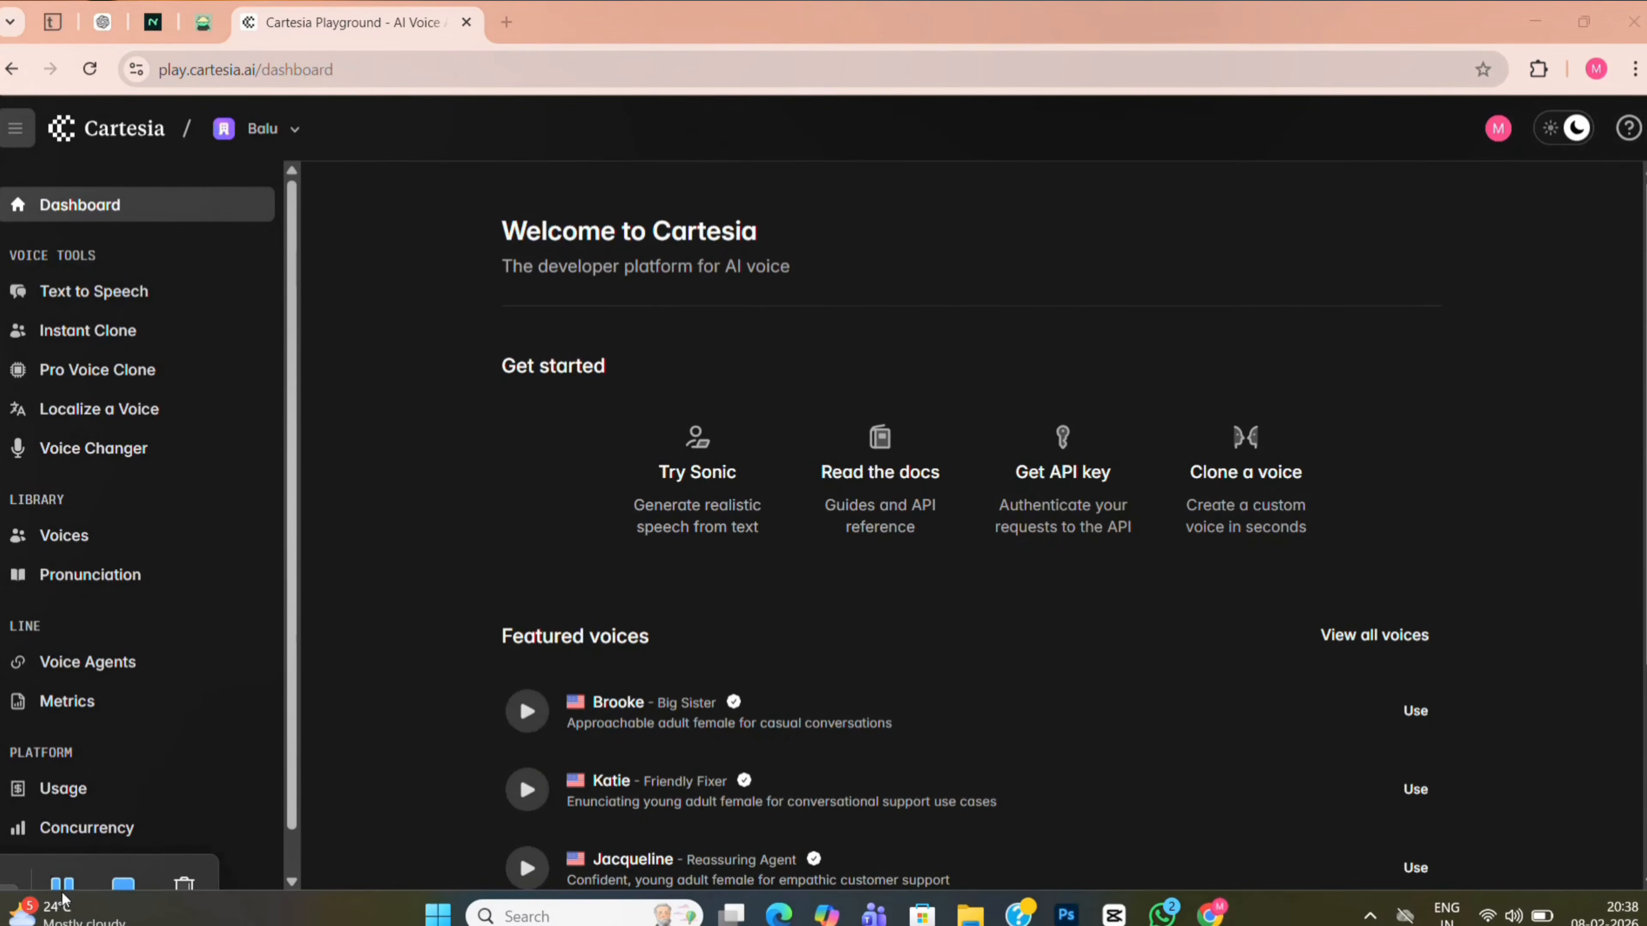
Review the dashboard's Get started options and open the one for cloning a voice.
scroll(650, 540, down, 2)
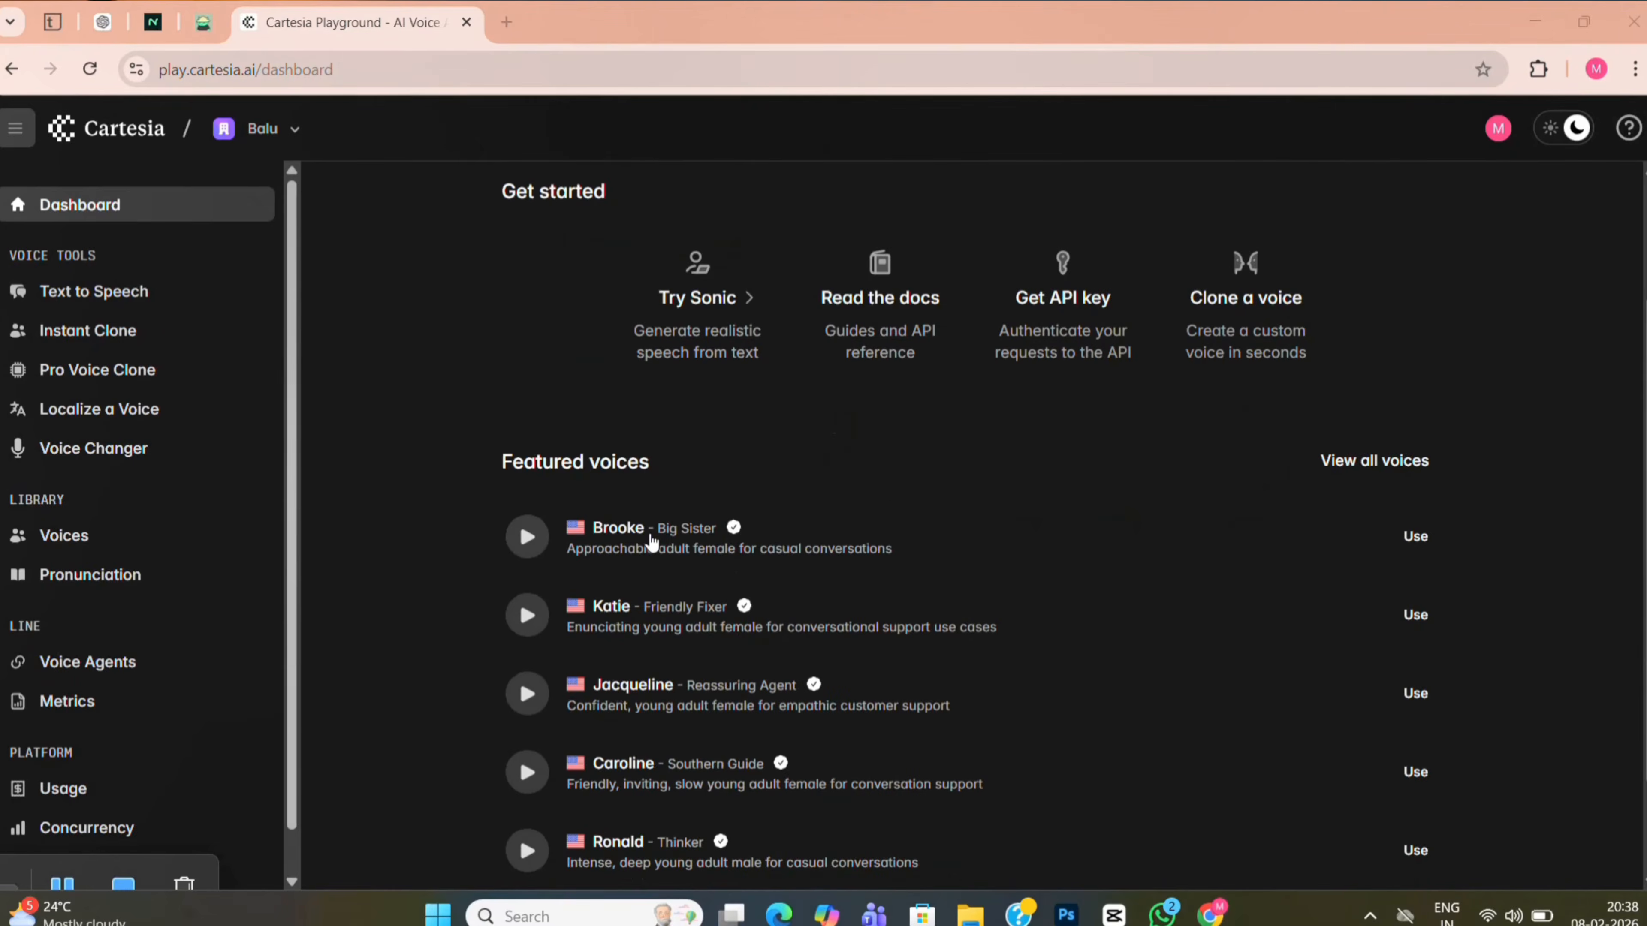
scroll(652, 541, up, 2)
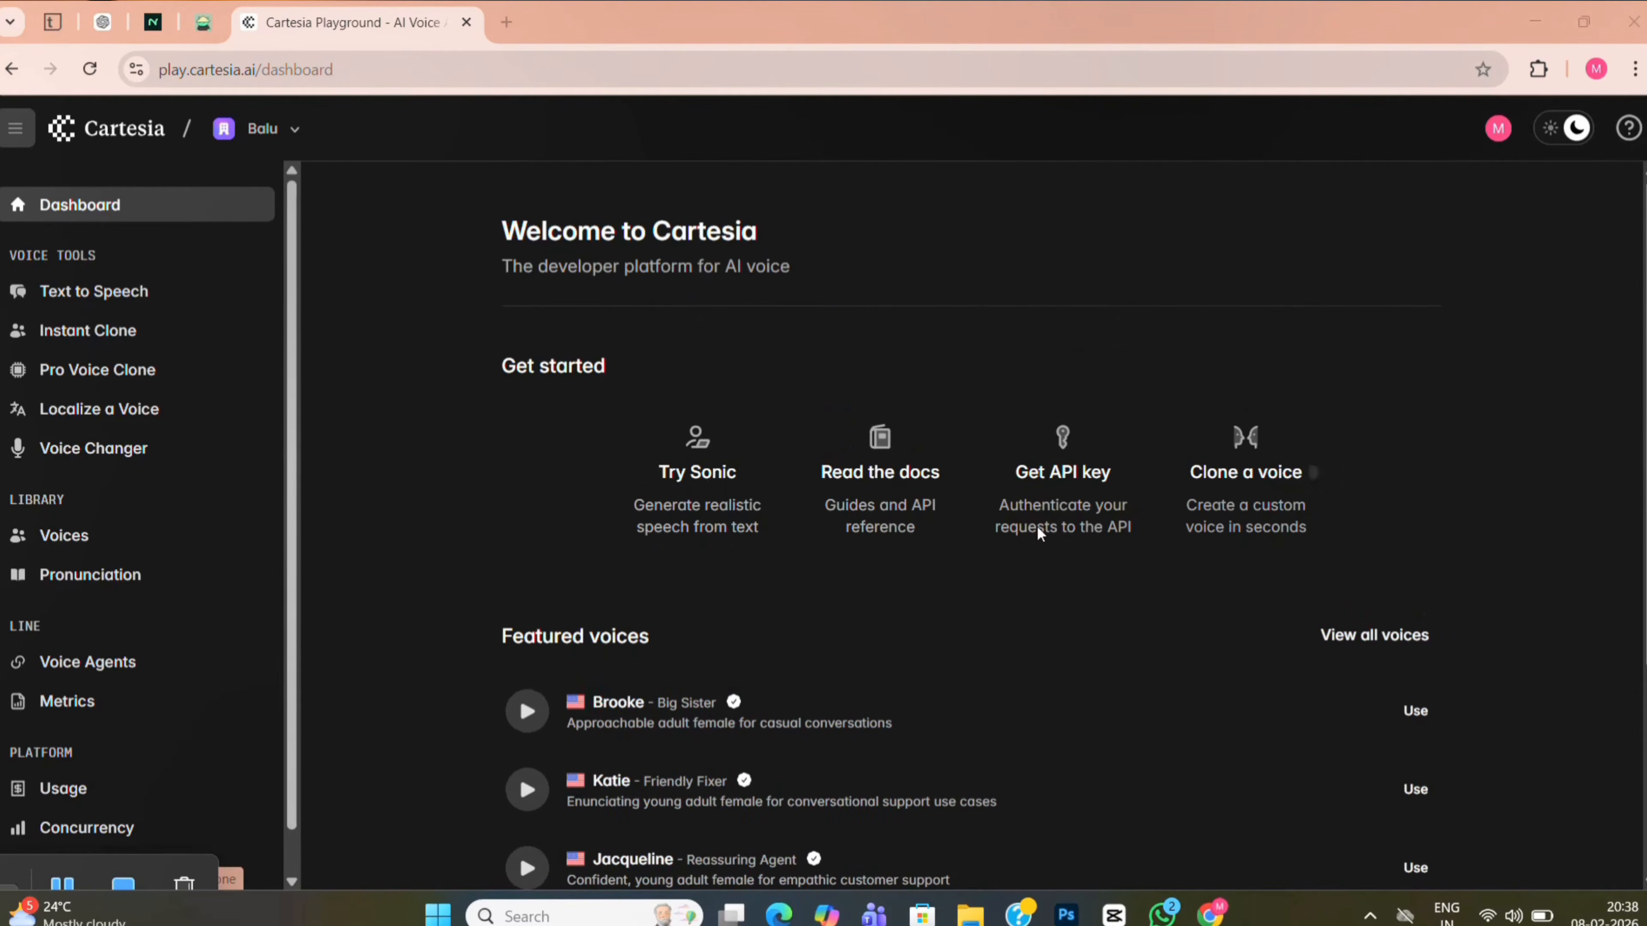
scroll(1267, 408, up, 3)
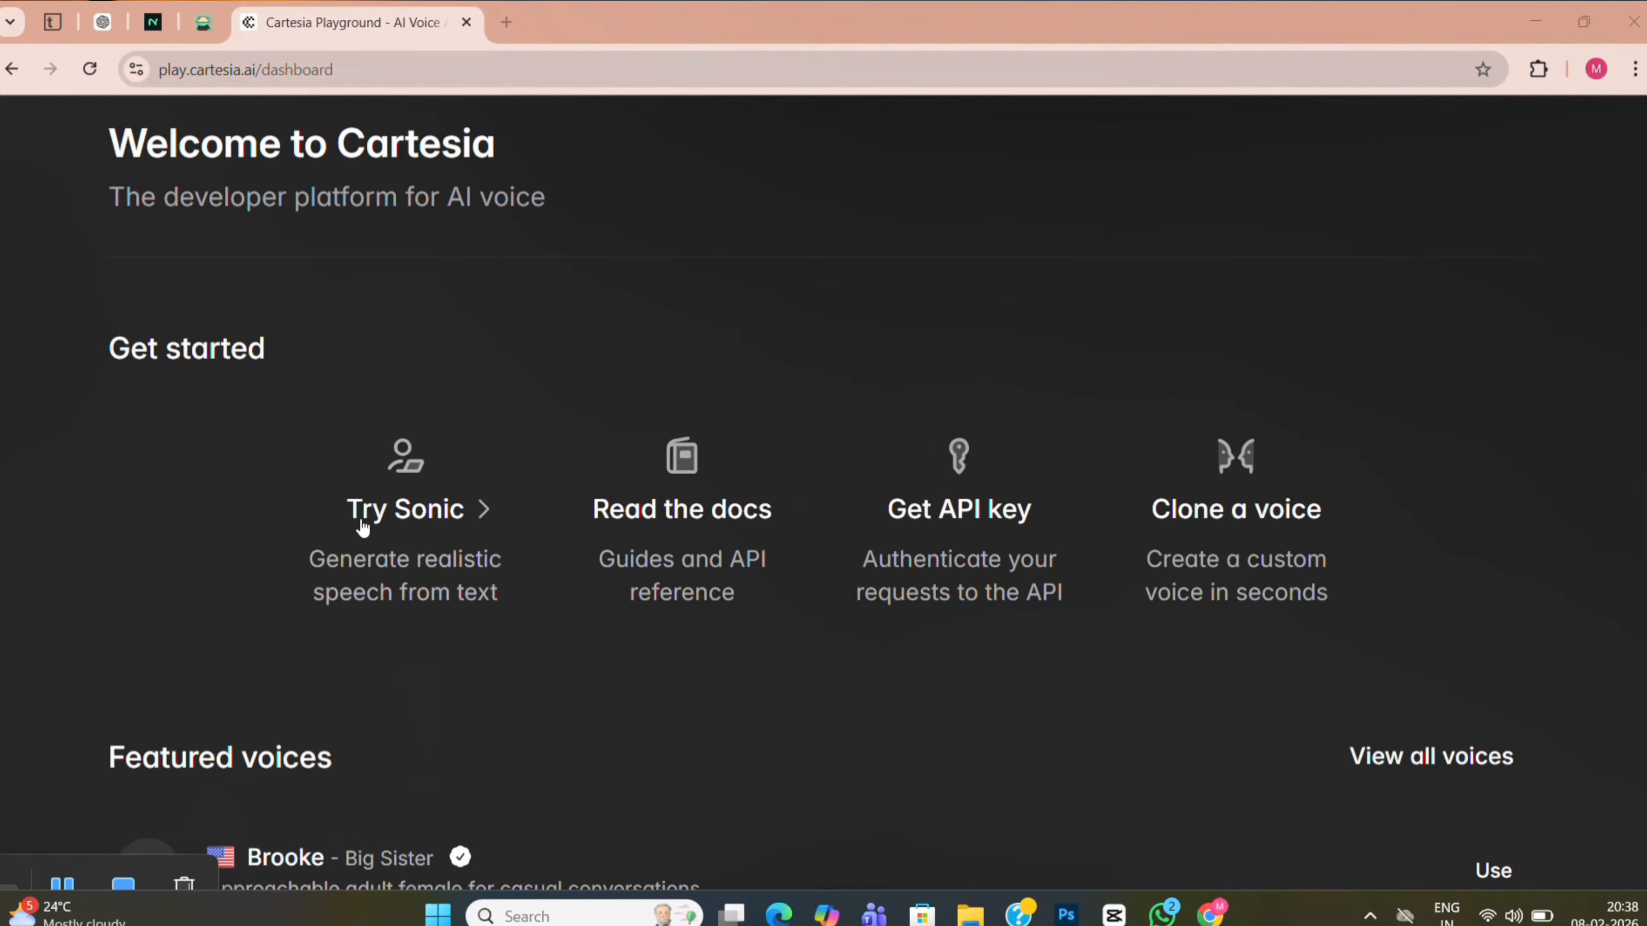
scroll(364, 526, down, 1)
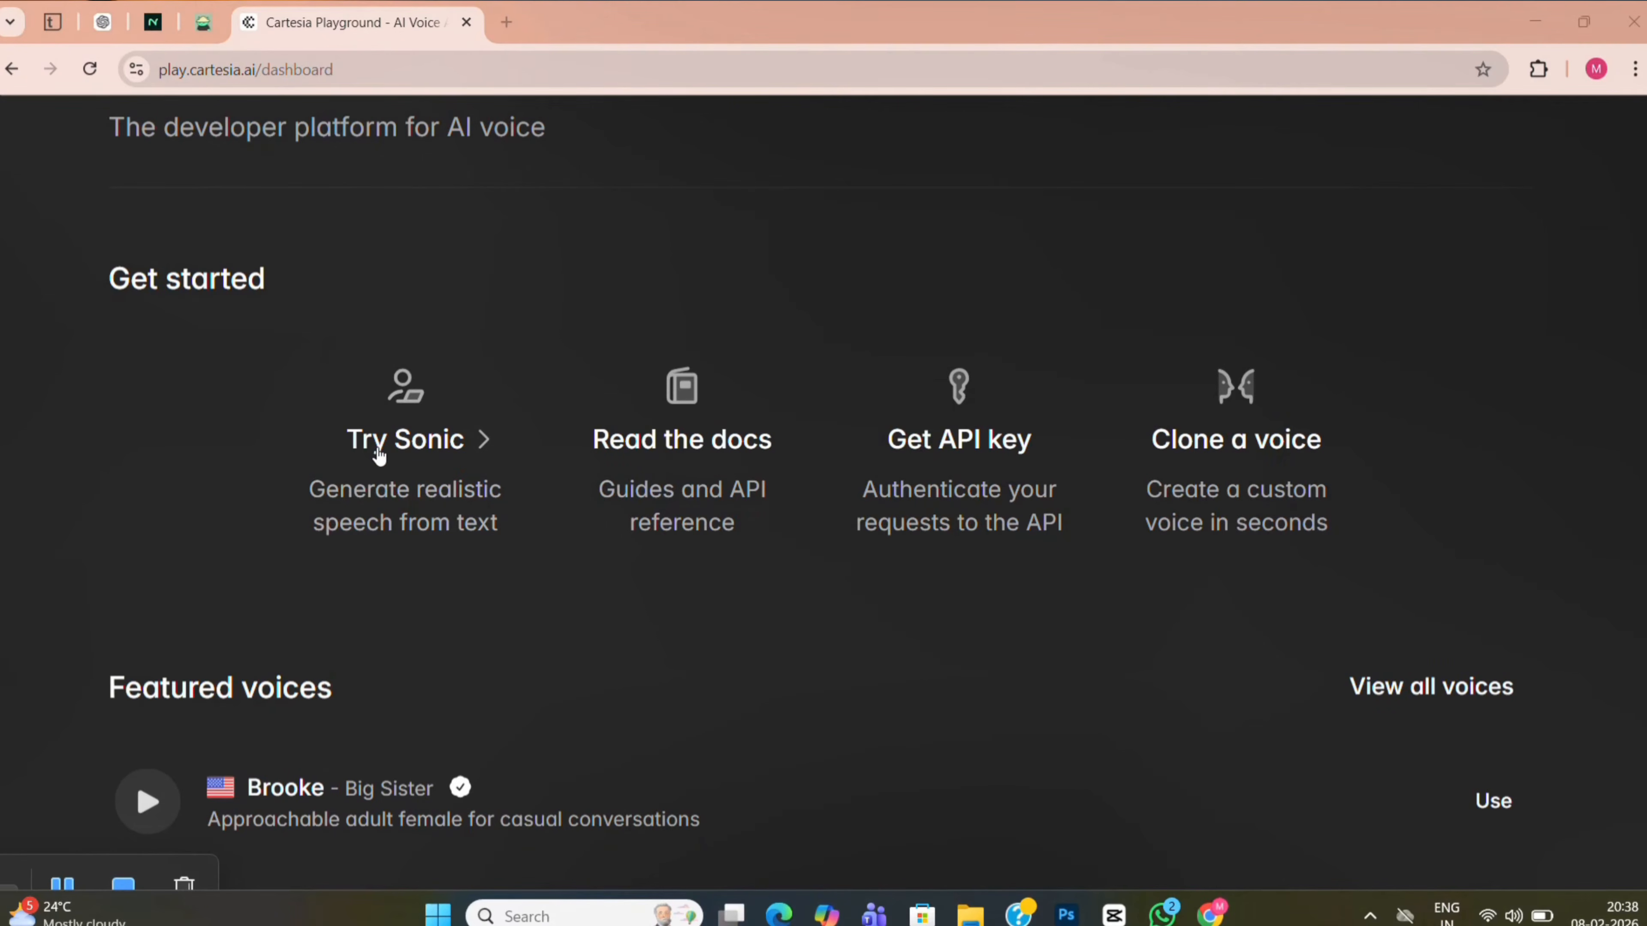
scroll(1276, 442, up, 4)
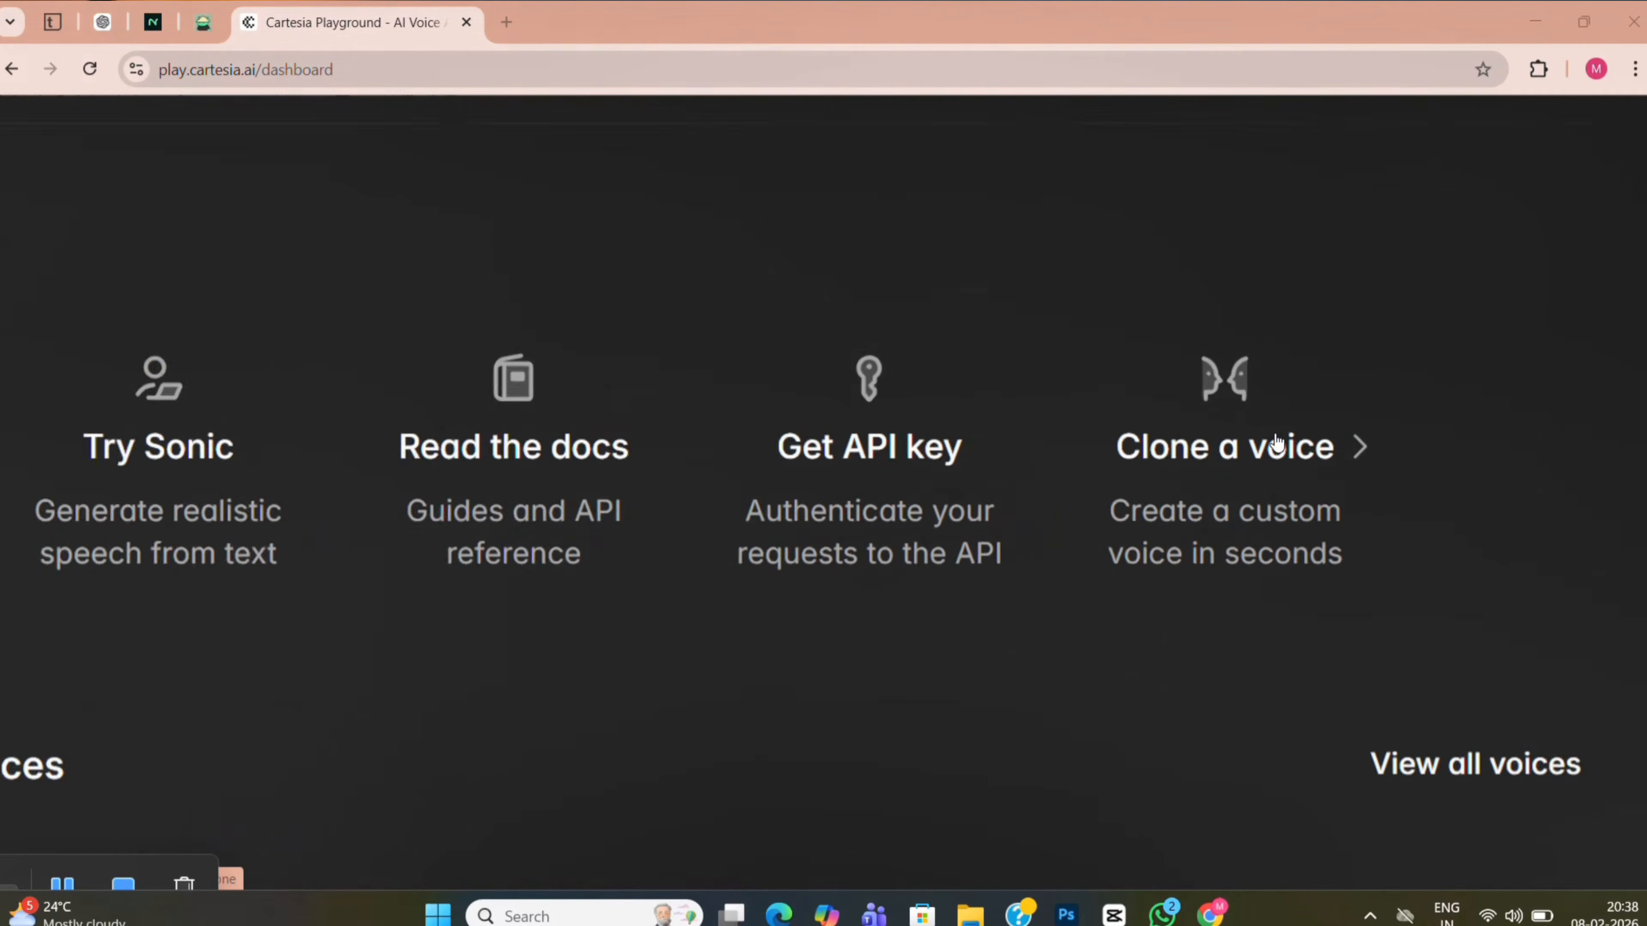
scroll(1276, 443, right, 7)
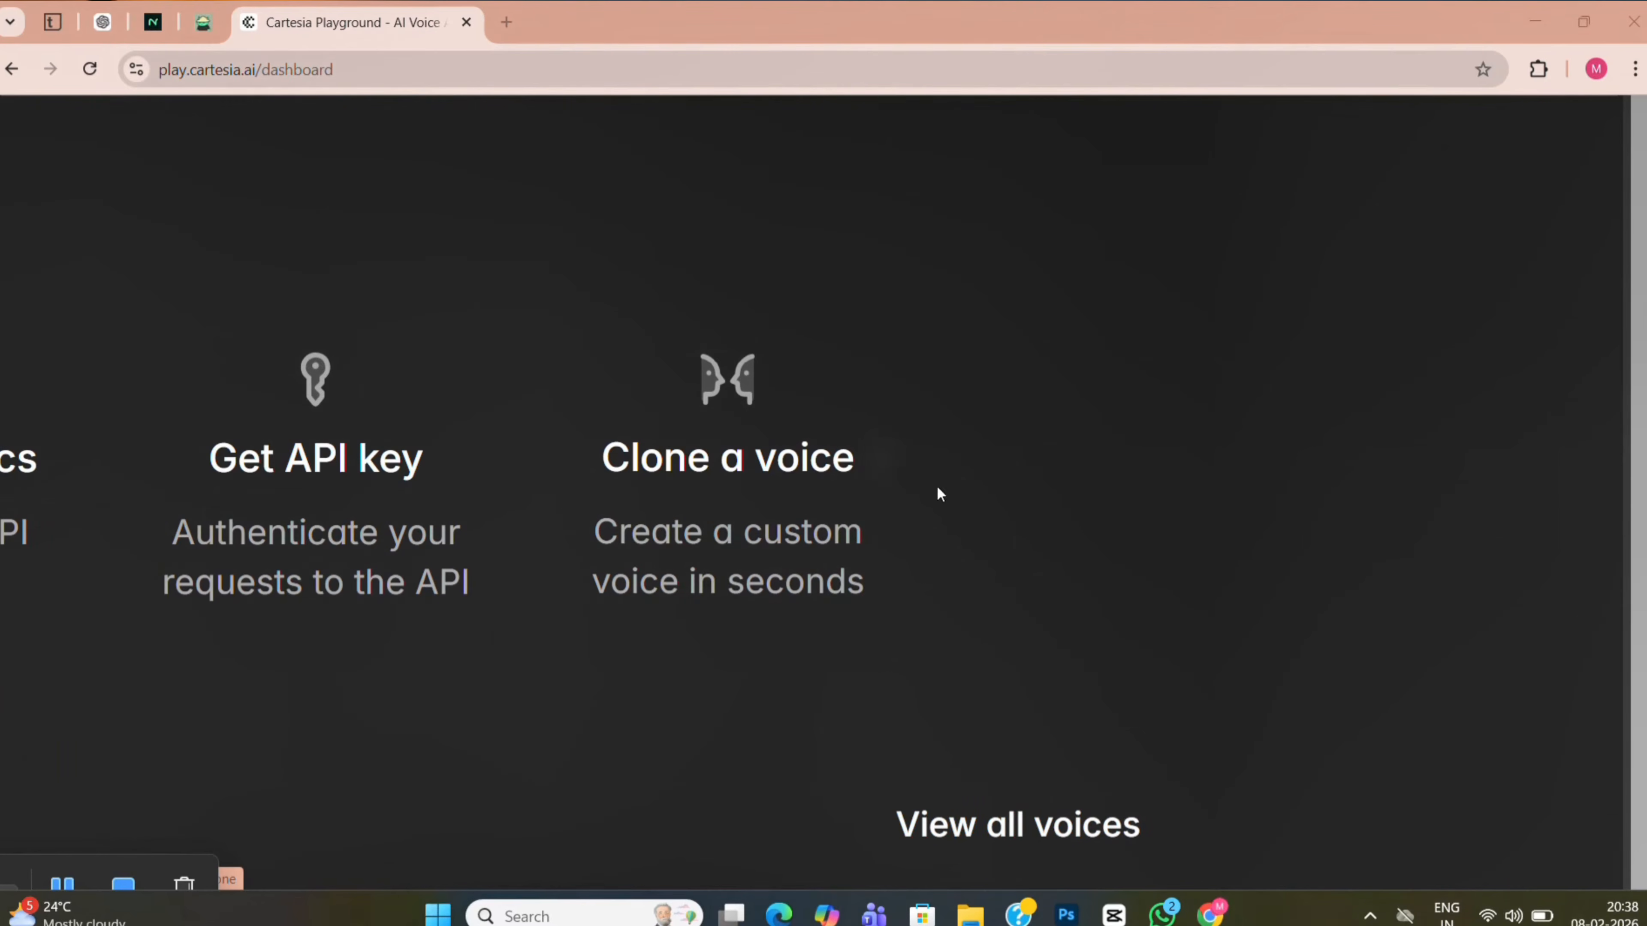
click(673, 458)
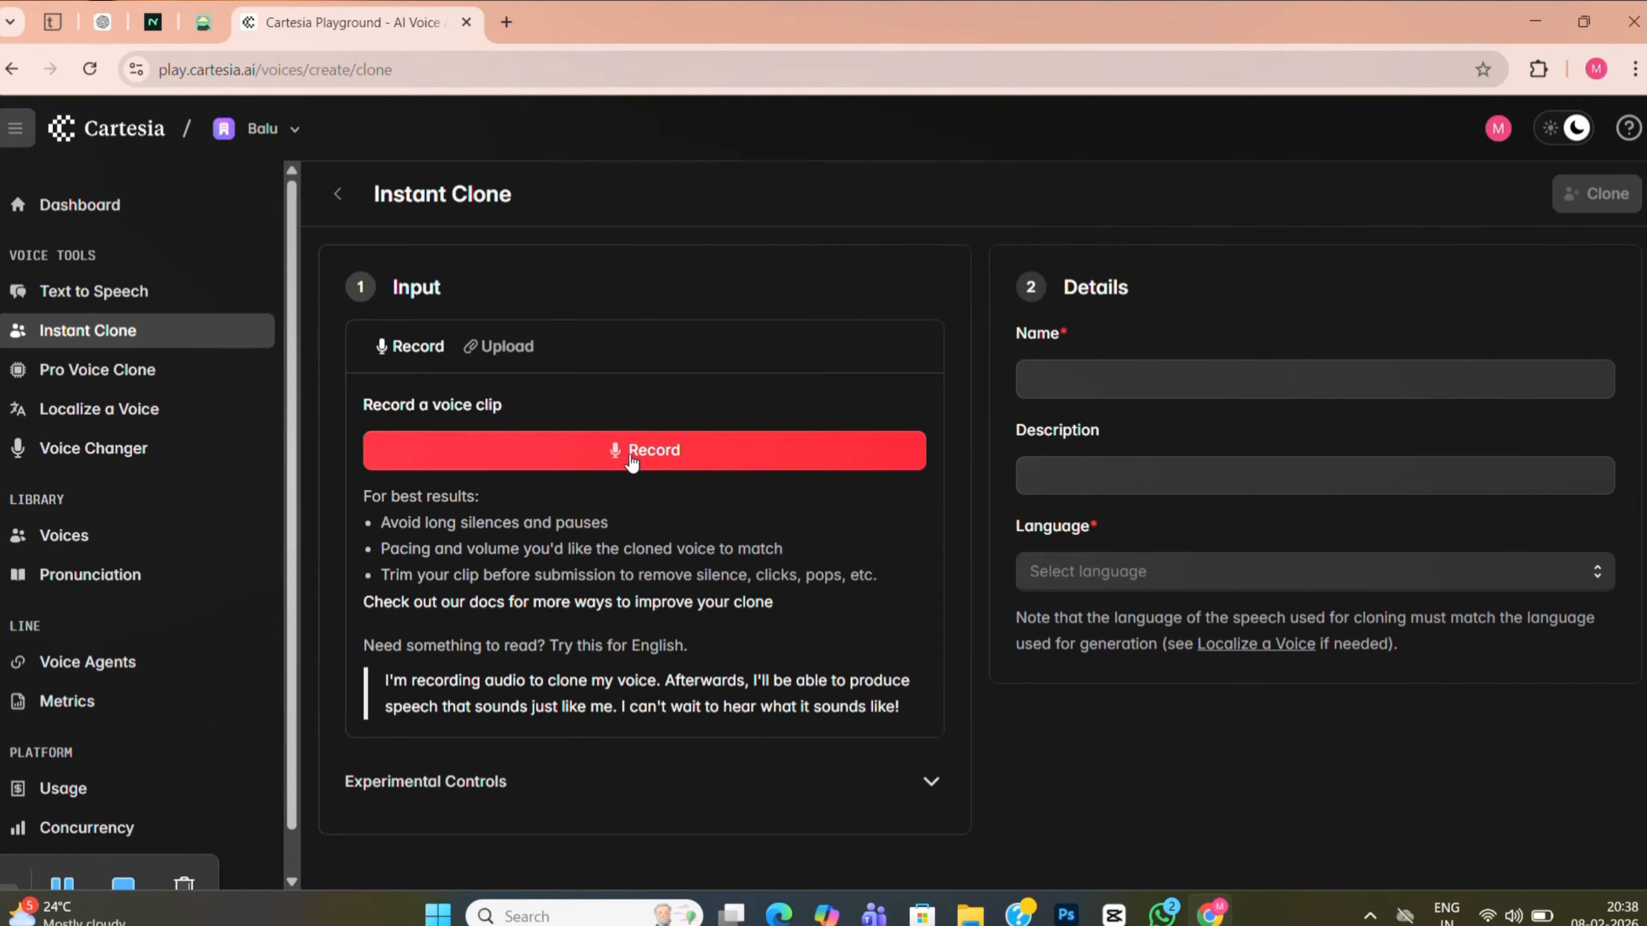
Switch the clone input to an uploaded audio clip and play back its selected section.
click(498, 351)
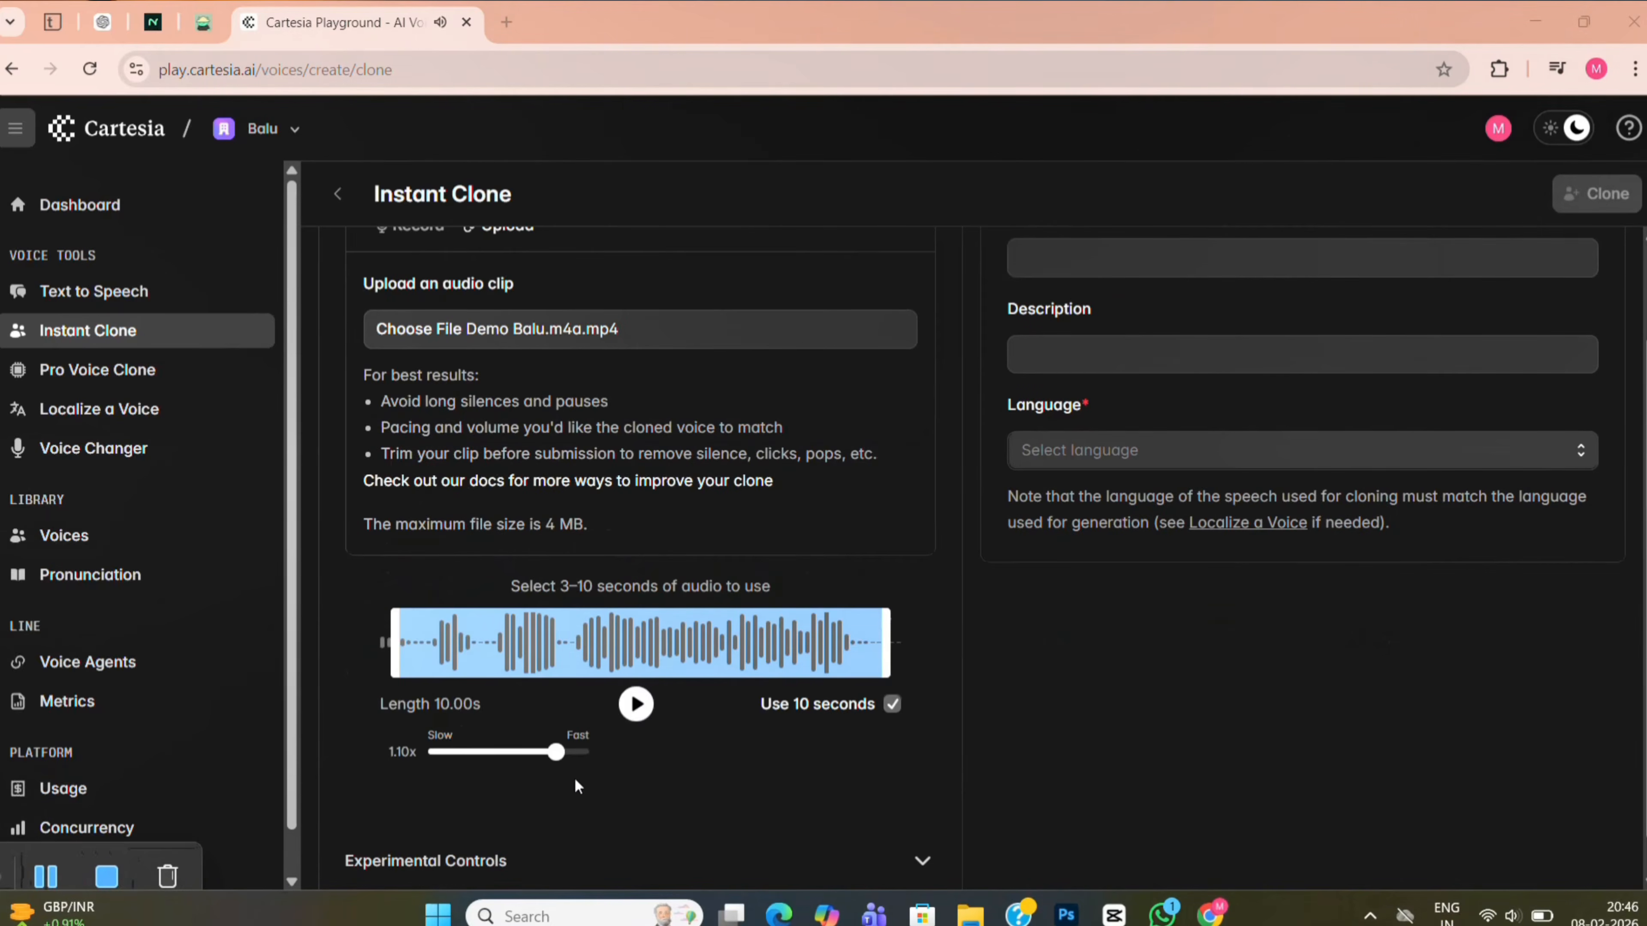
click(609, 710)
click(634, 708)
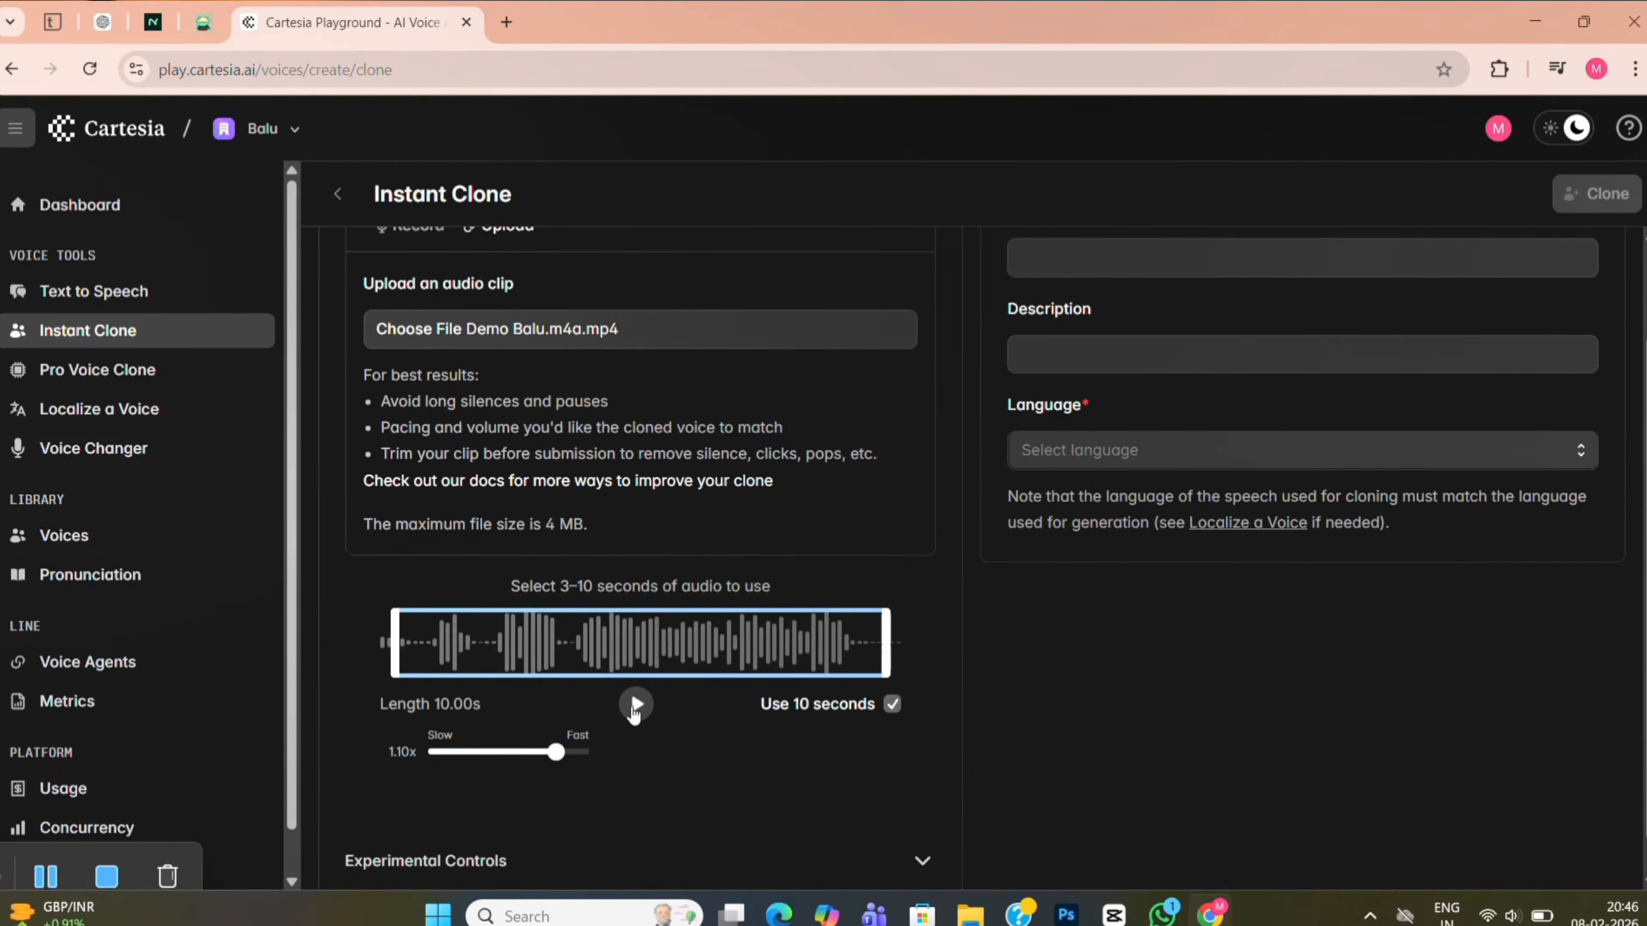
scroll(782, 769, up, 2)
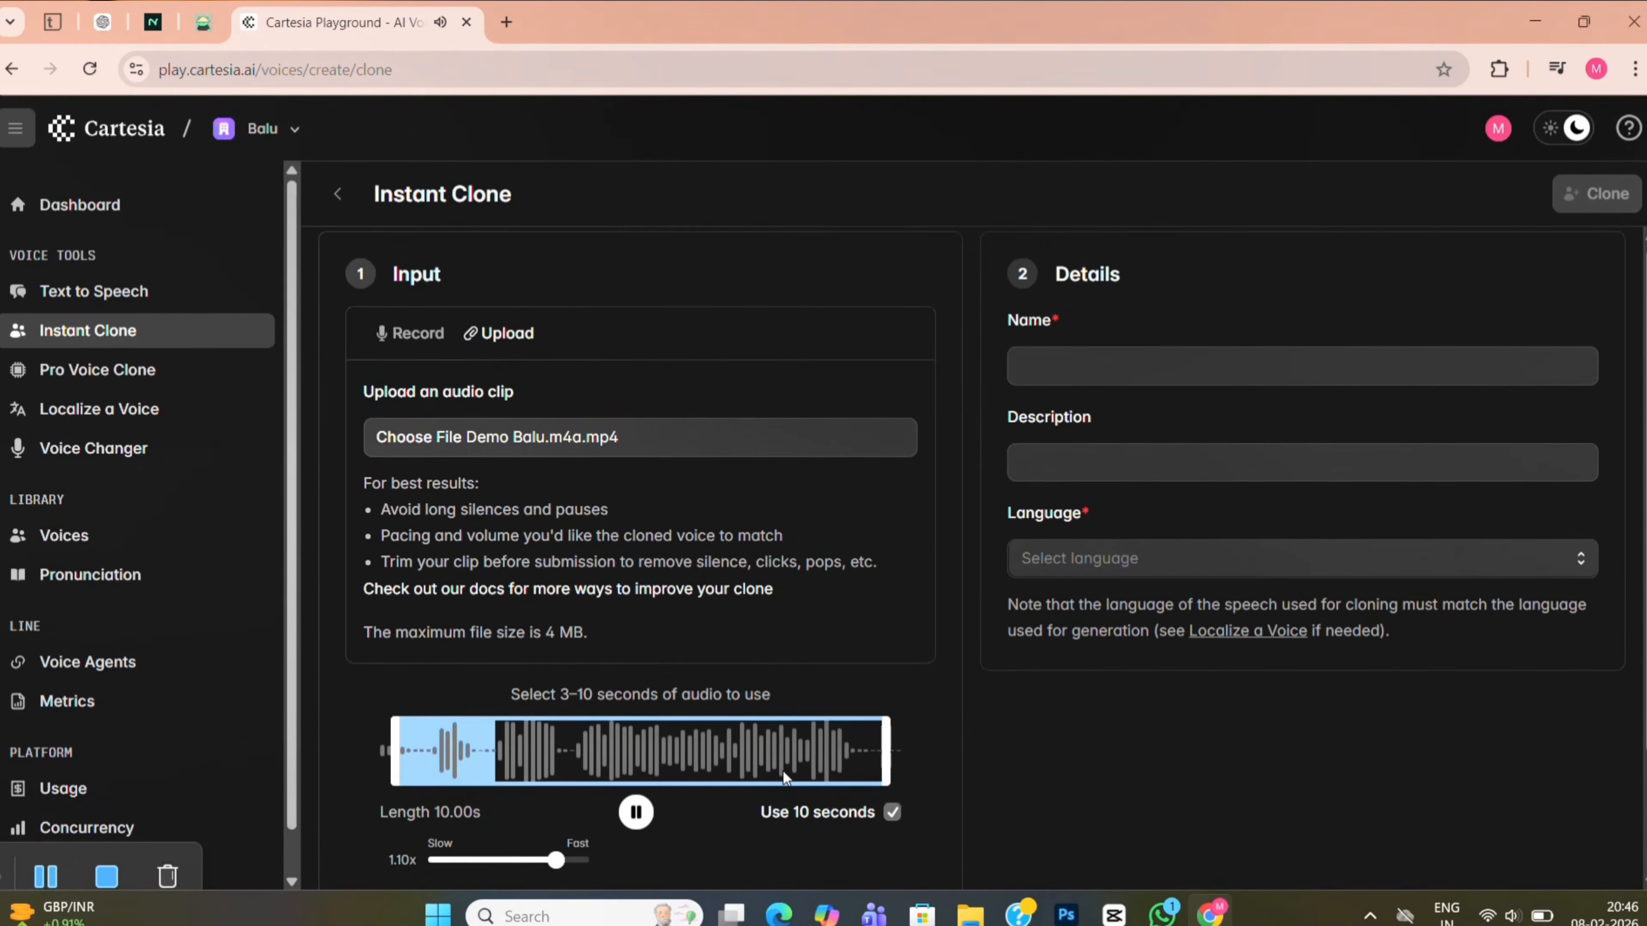
scroll(782, 771, up, 1)
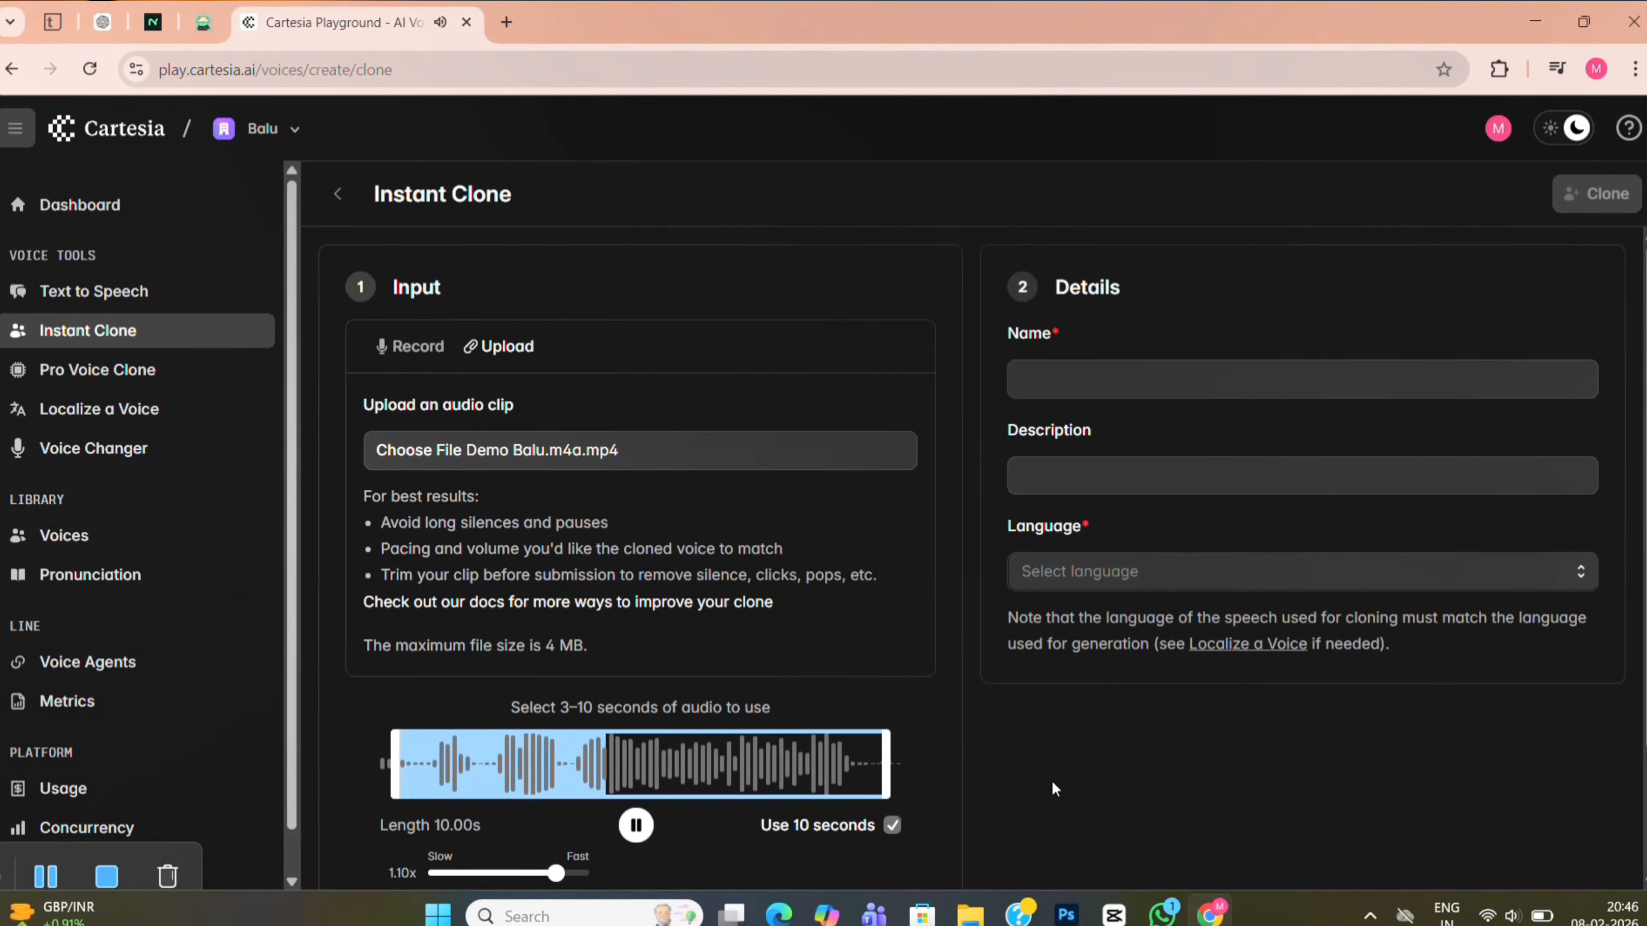
Fill in the clone's details with the speaker's name, the description "demo" and Telugu as the language.
click(1092, 379)
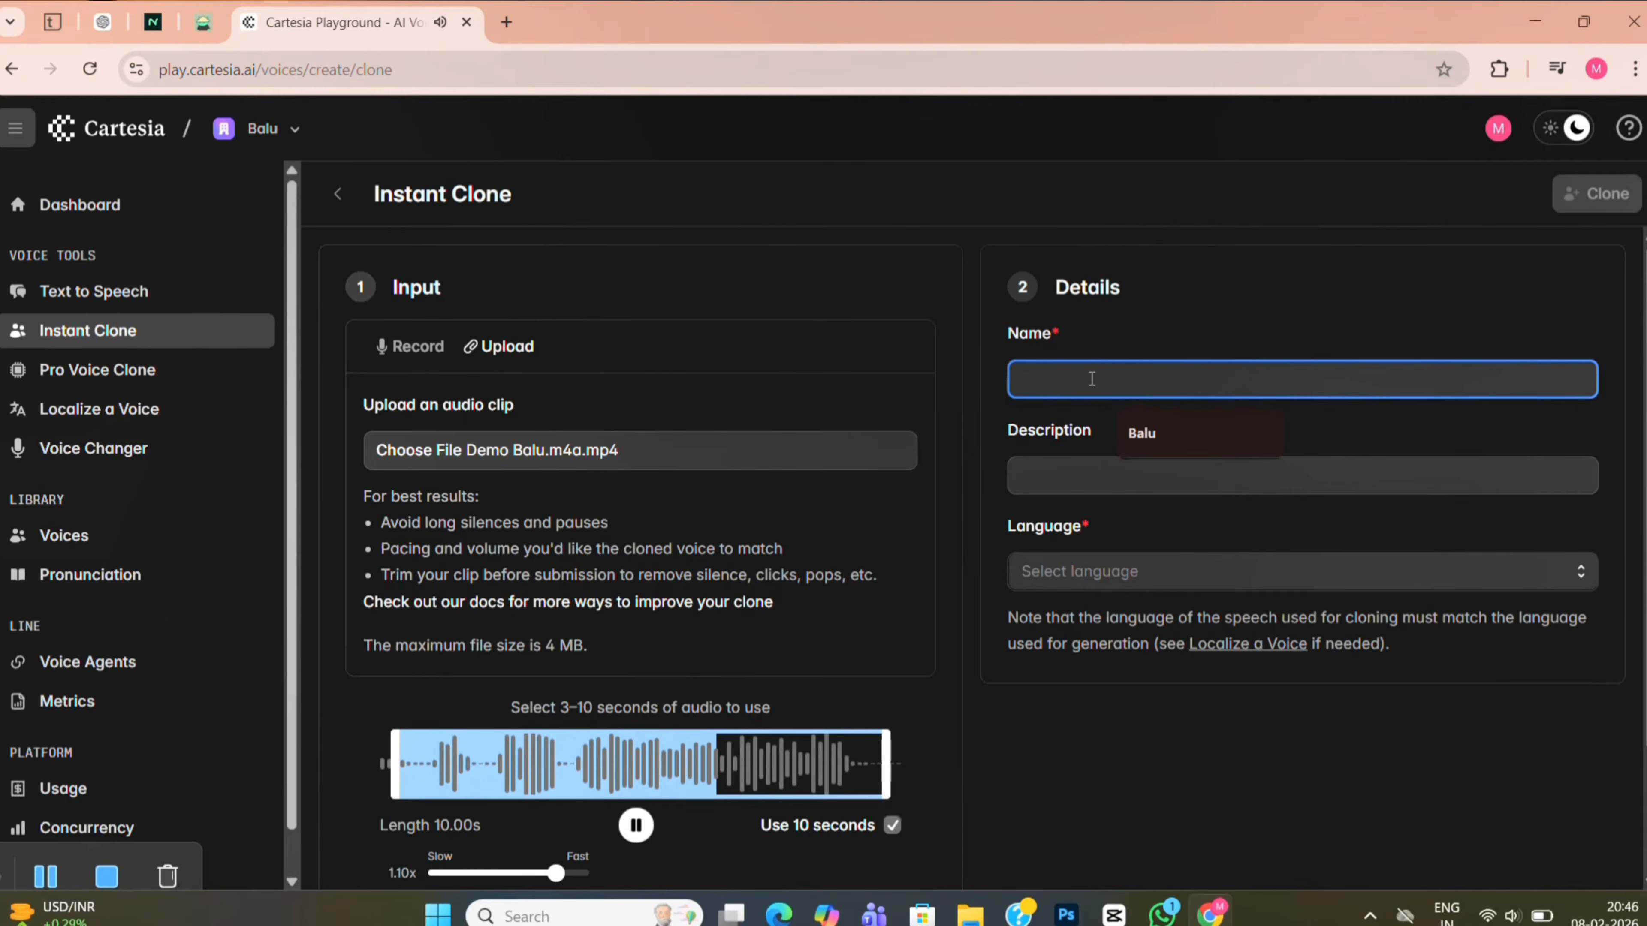
text(Balu)
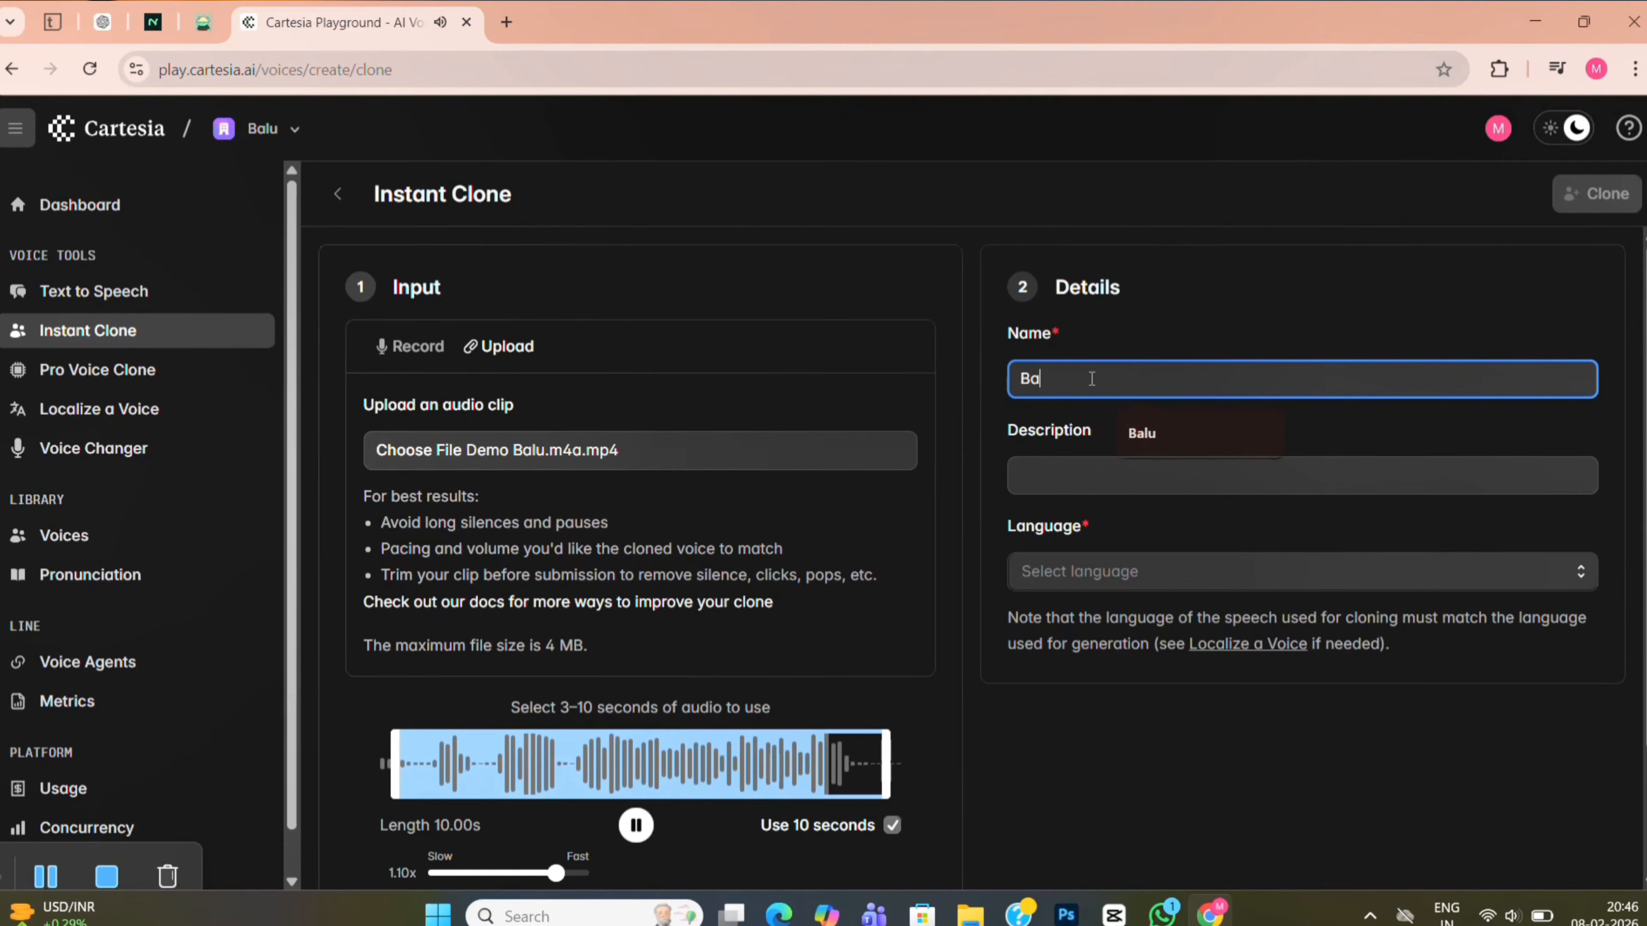
click(1080, 474)
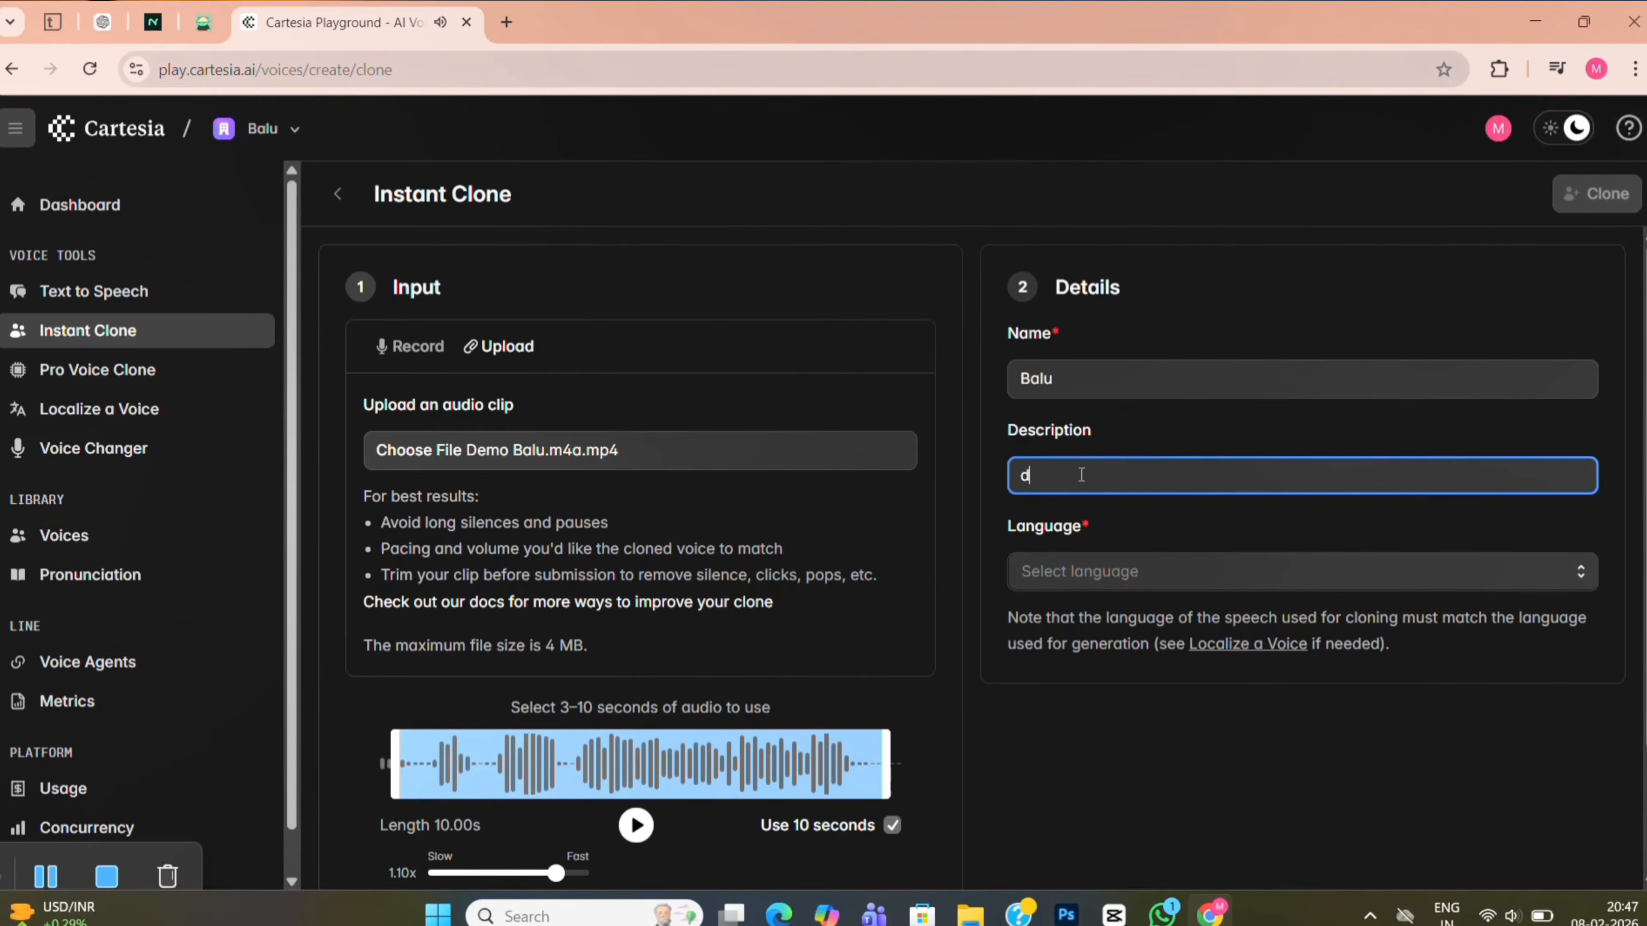
text(demo)
click(1125, 571)
text(te)
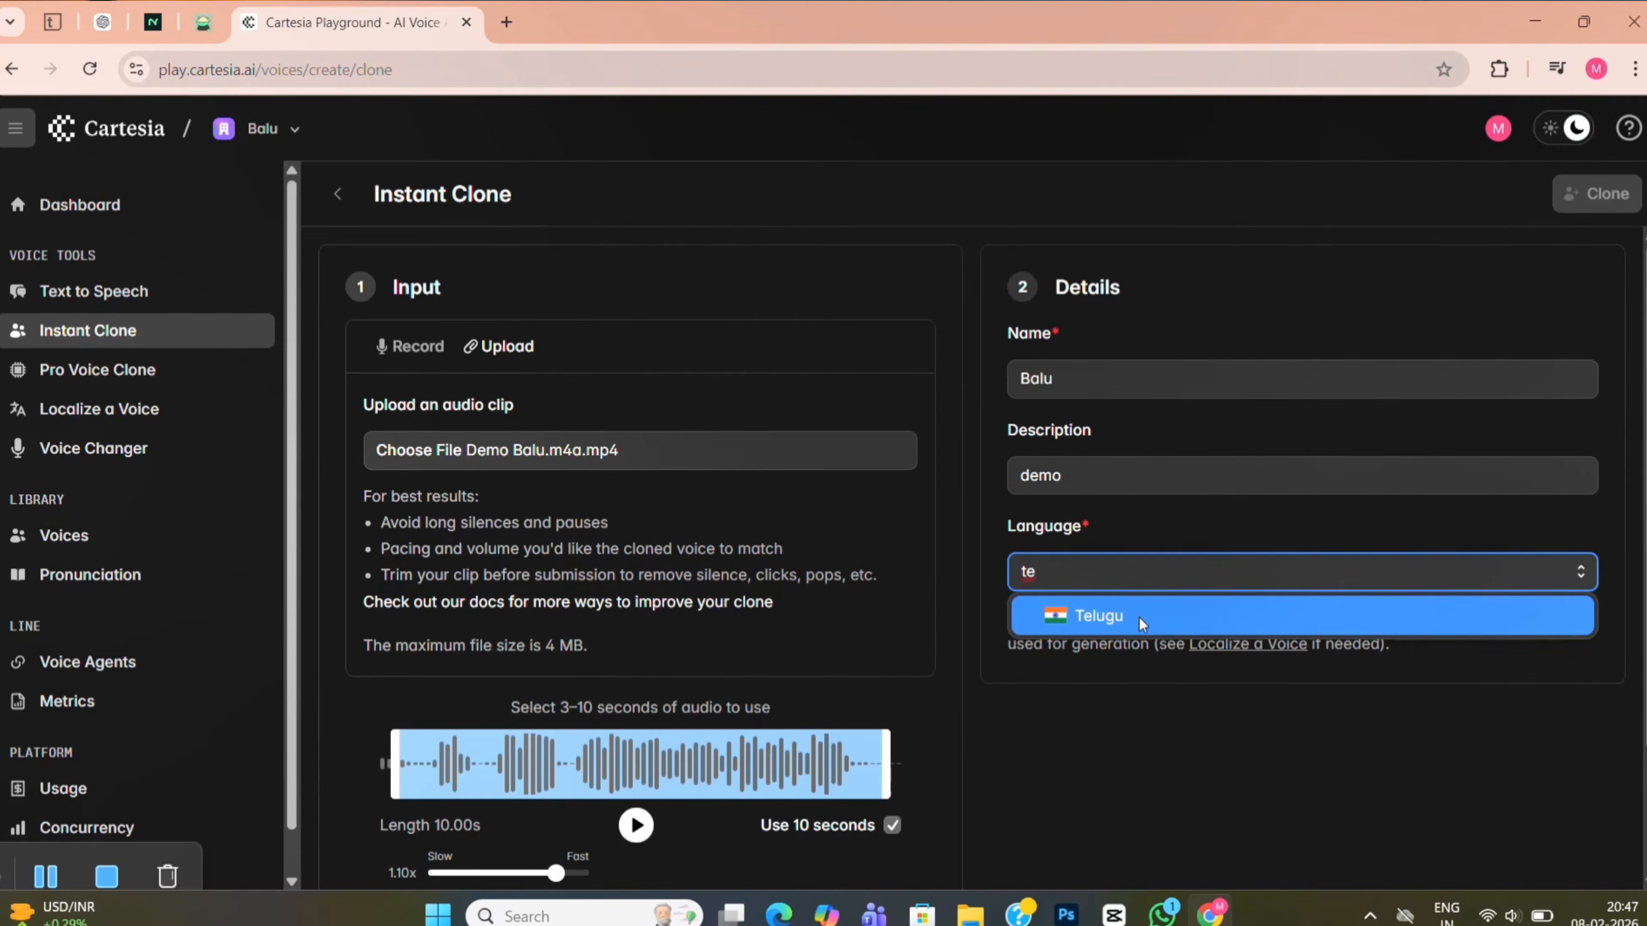
click(1141, 621)
scroll(1177, 688, down, 2)
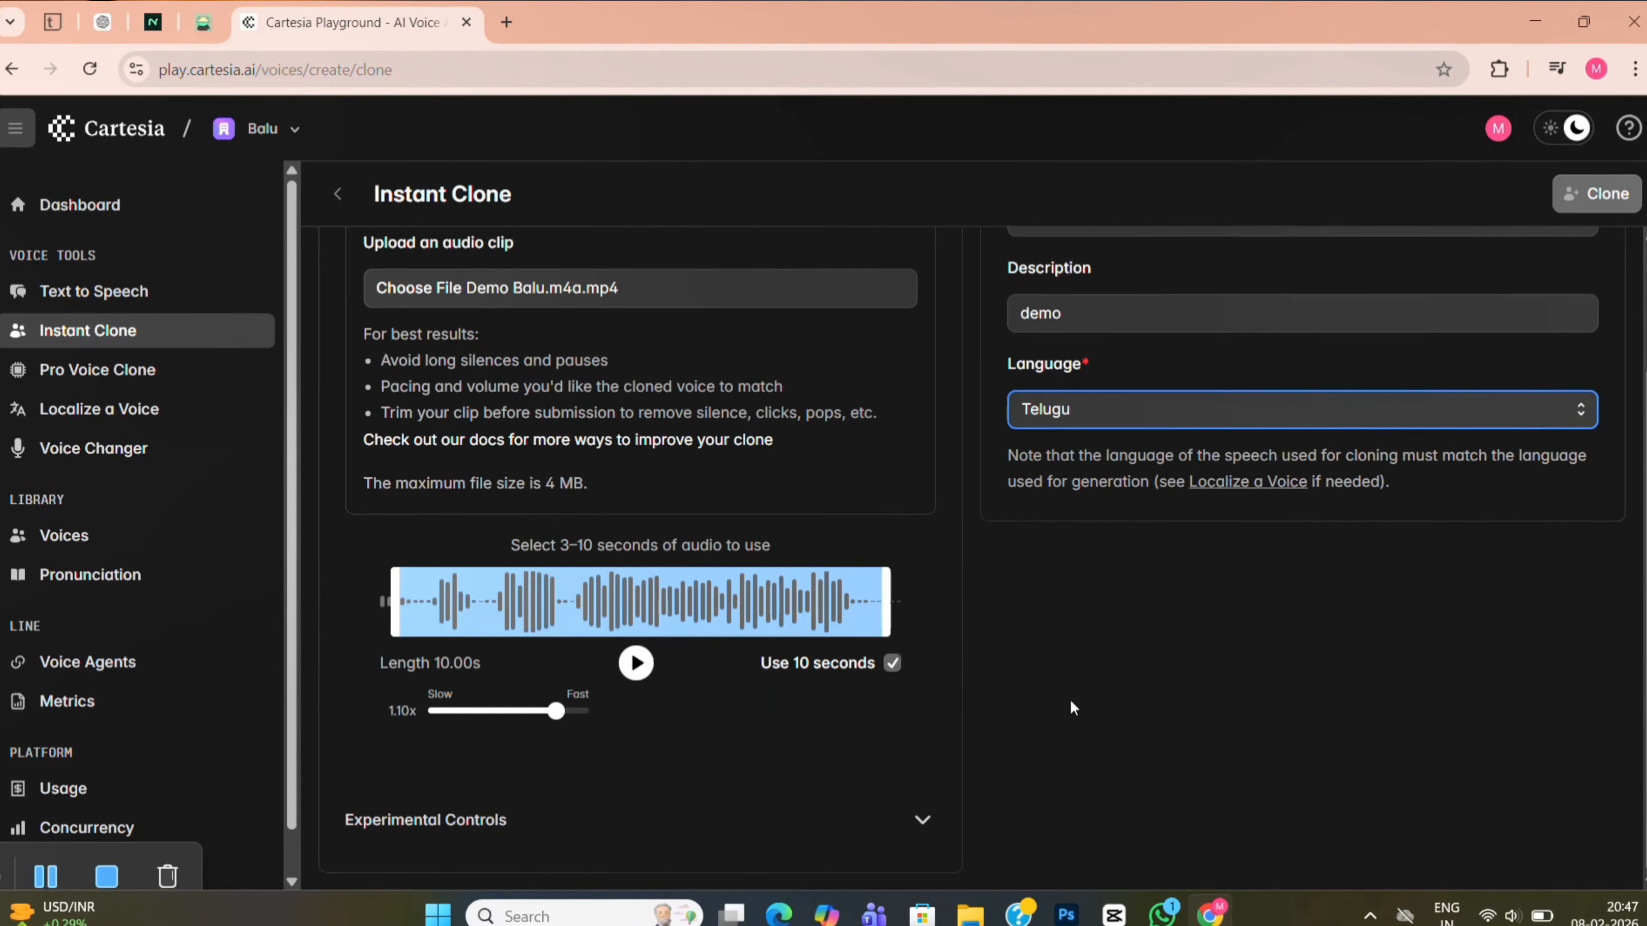
Check the clone's experimental noise suppression setting, then create the instant clone and confirm consent for the voice samples.
click(922, 819)
scroll(931, 817, down, 2)
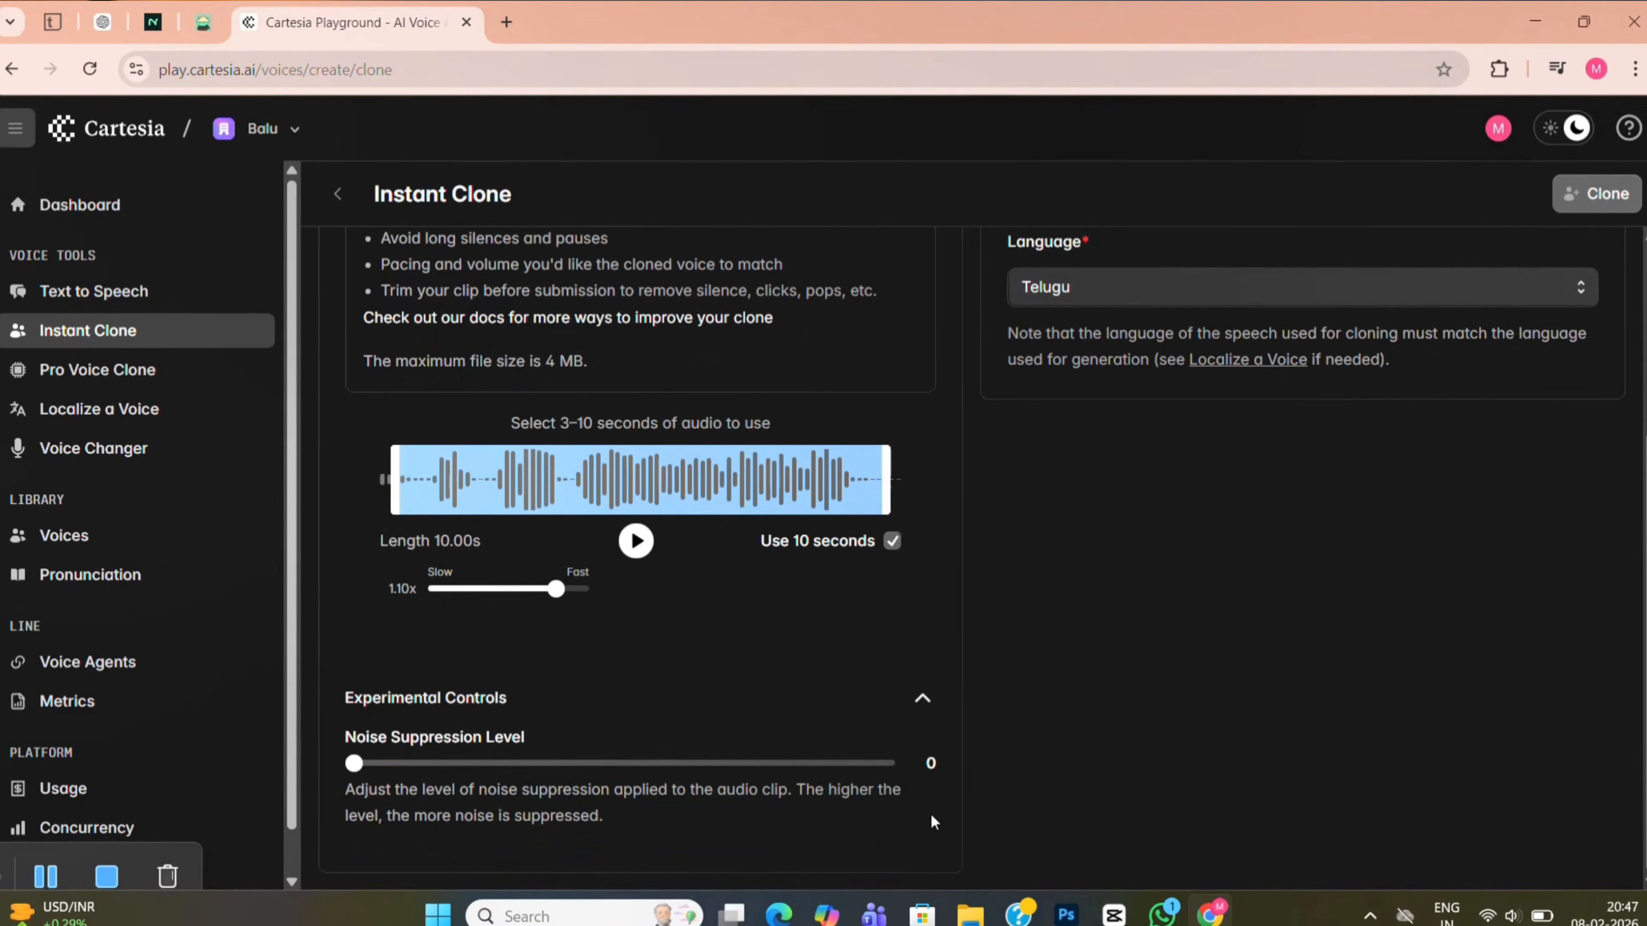
scroll(839, 691, up, 4)
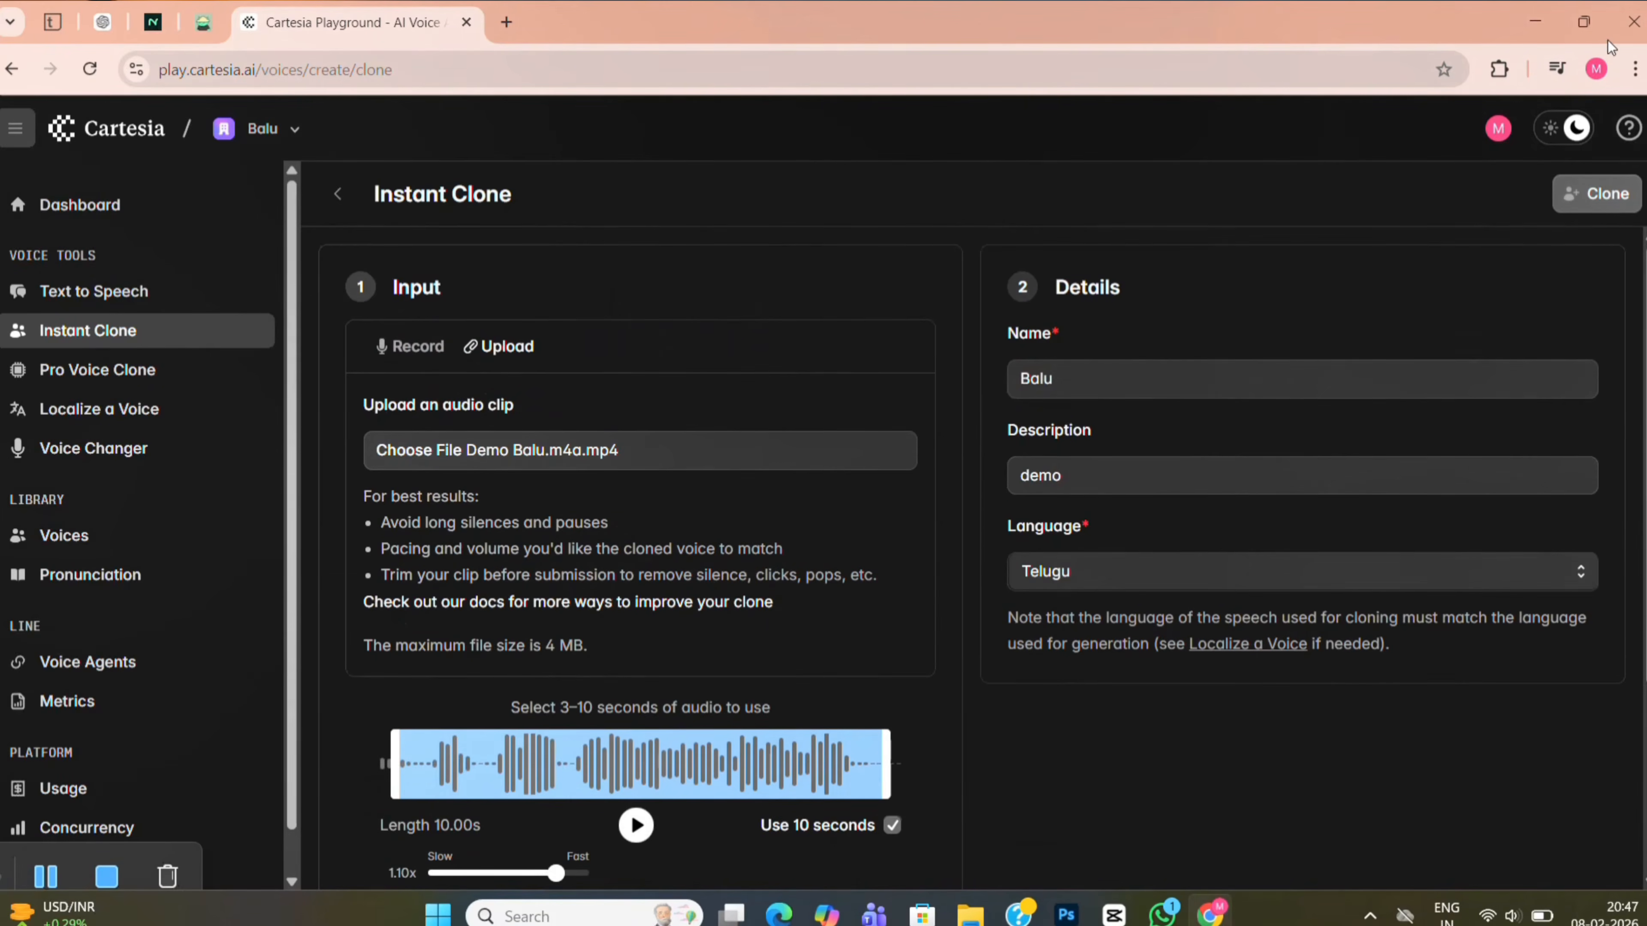
click(1606, 195)
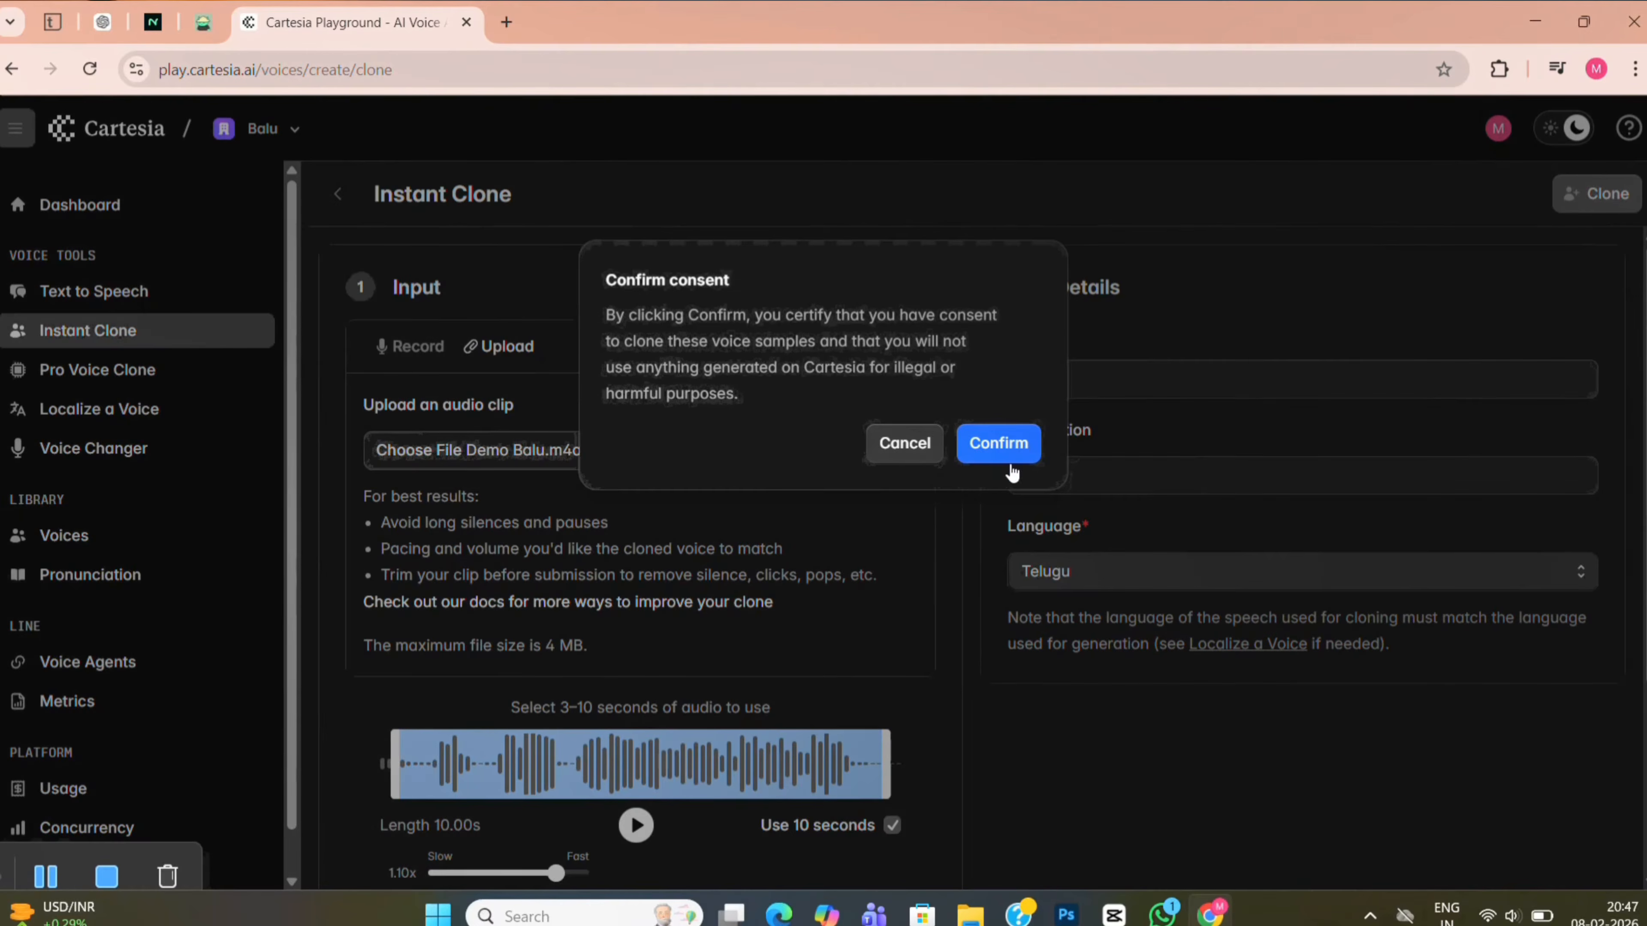
click(999, 445)
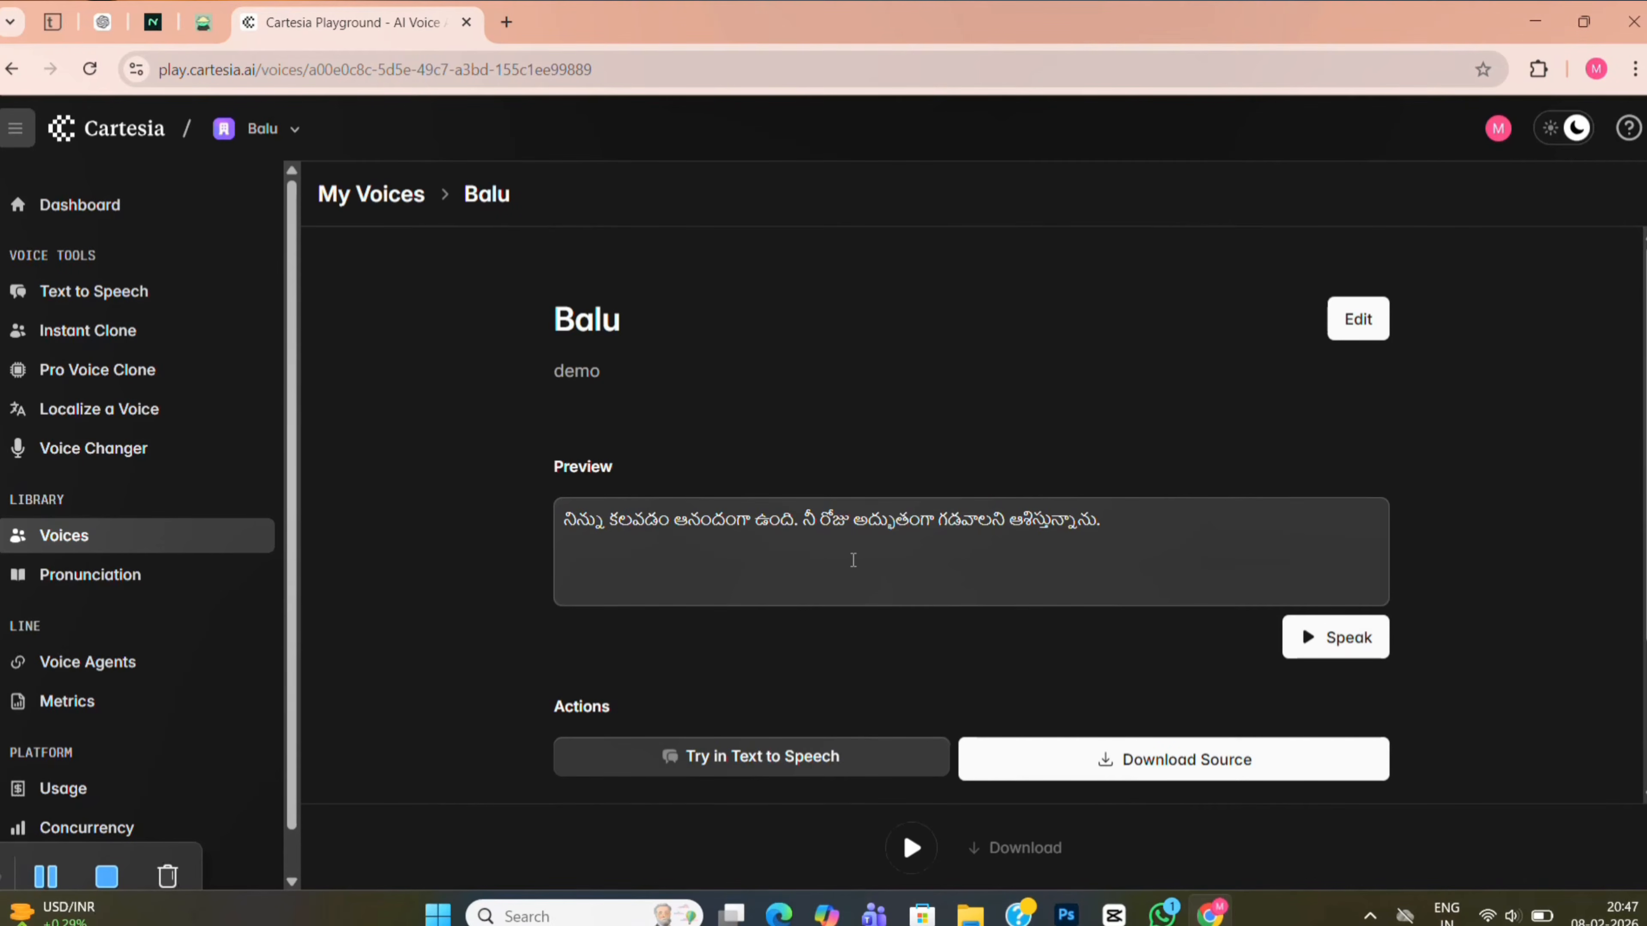
Preview the cloned voice speaking the Telugu sample text and review its available actions and metadata.
click(1312, 657)
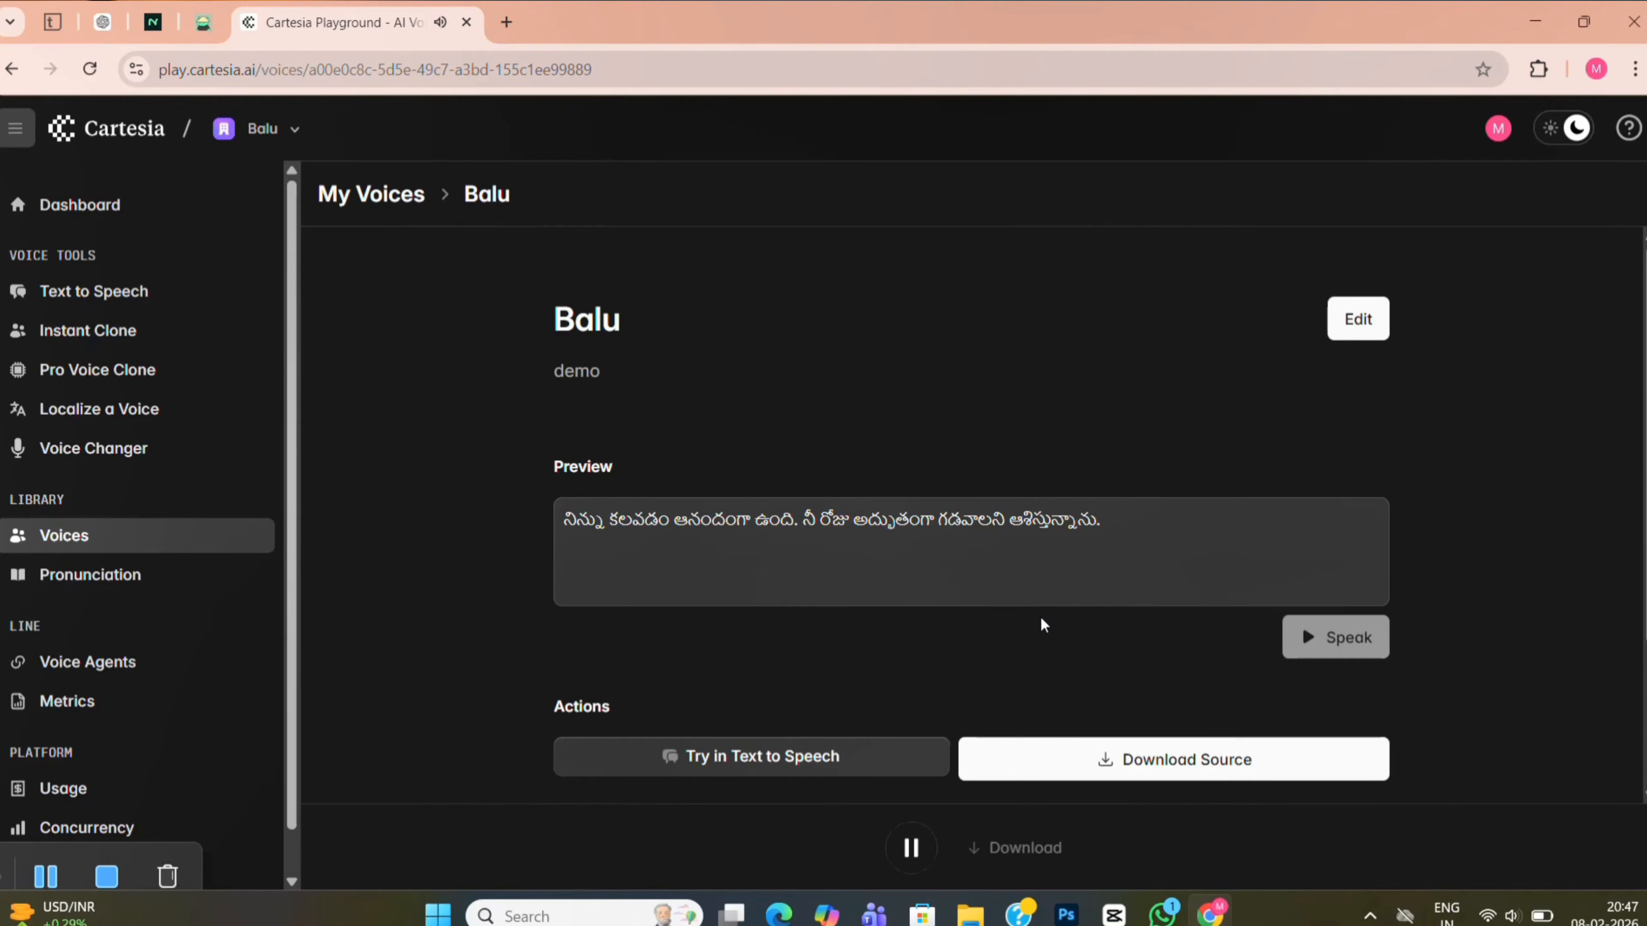
scroll(1040, 624, down, 1)
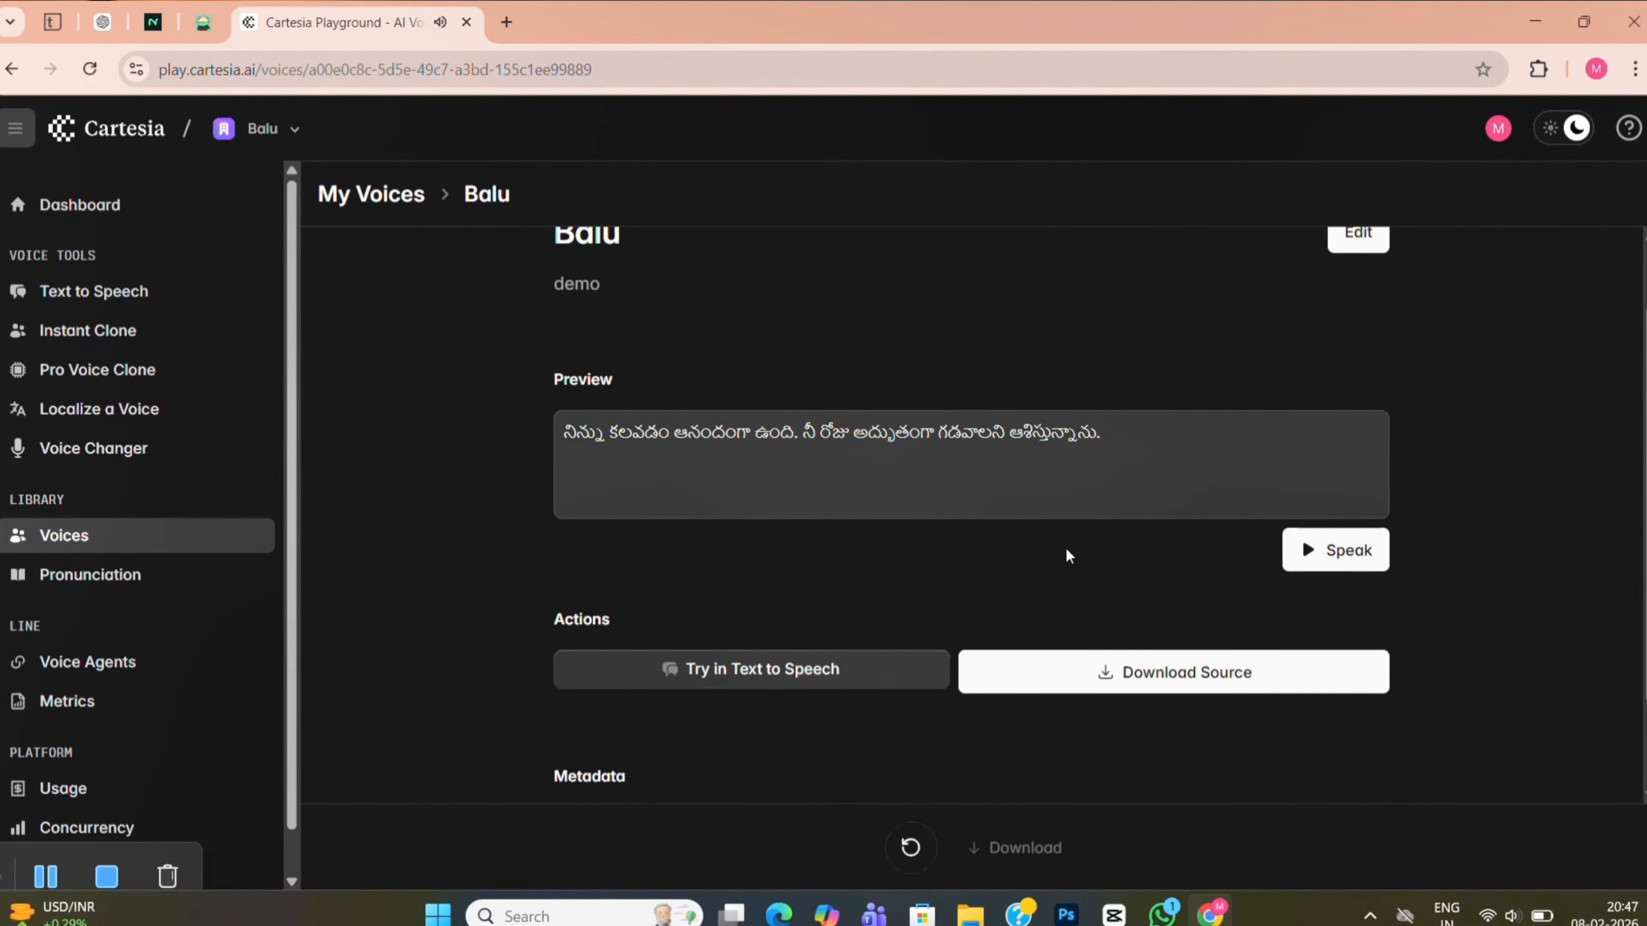
scroll(1065, 547, up, 1)
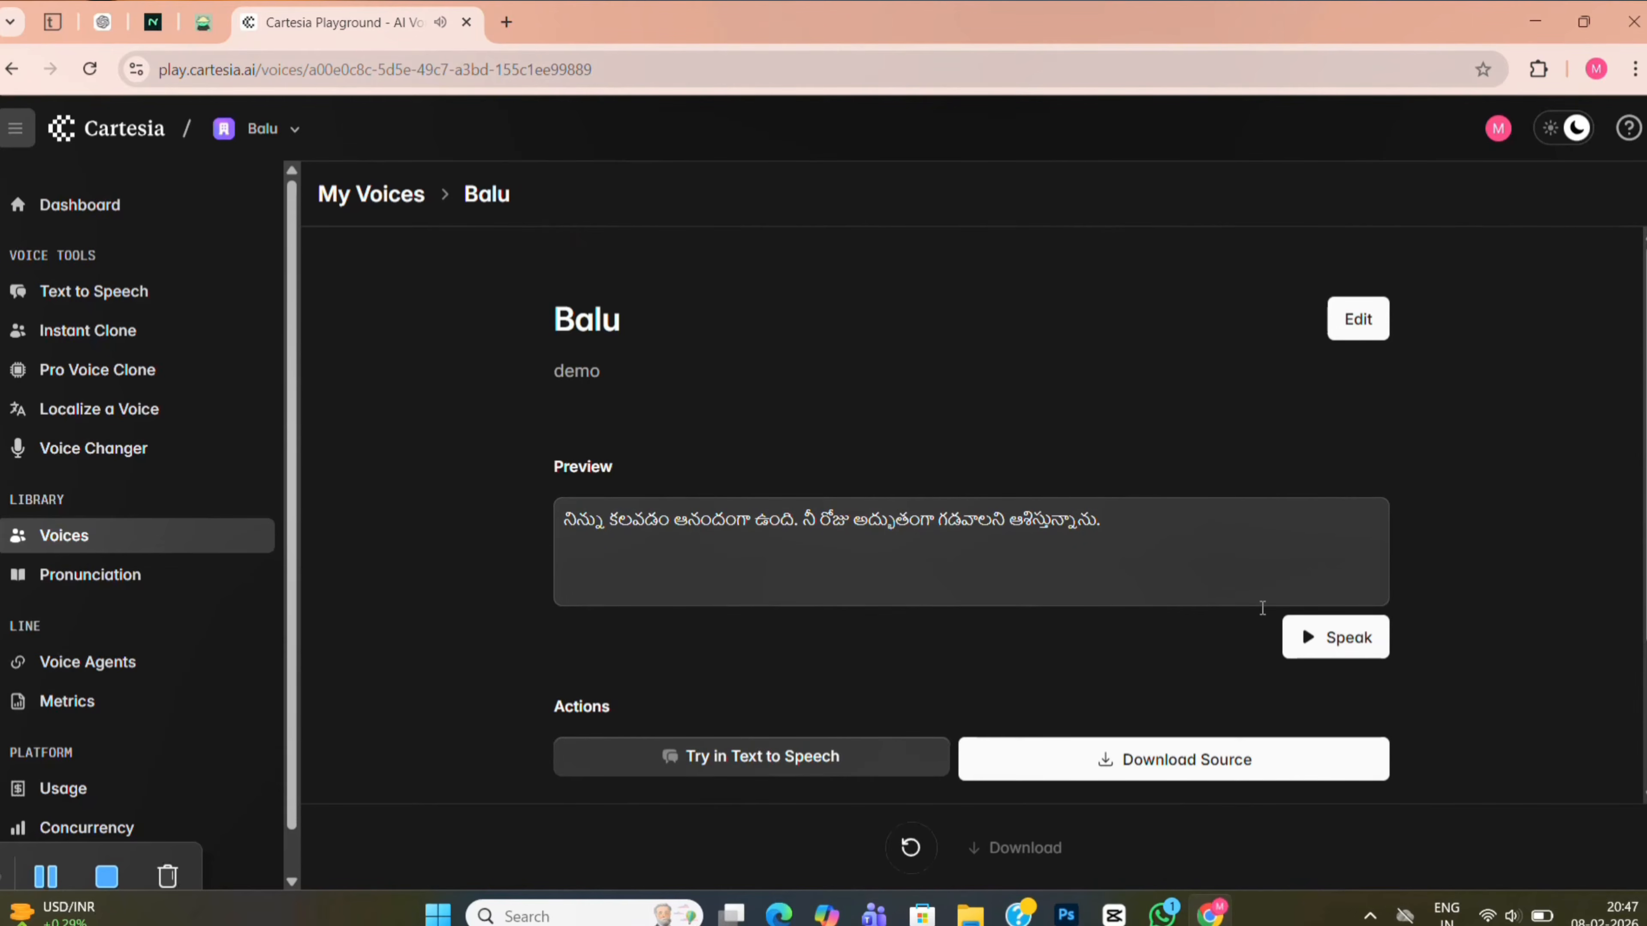
click(1308, 639)
scroll(1125, 661, down, 3)
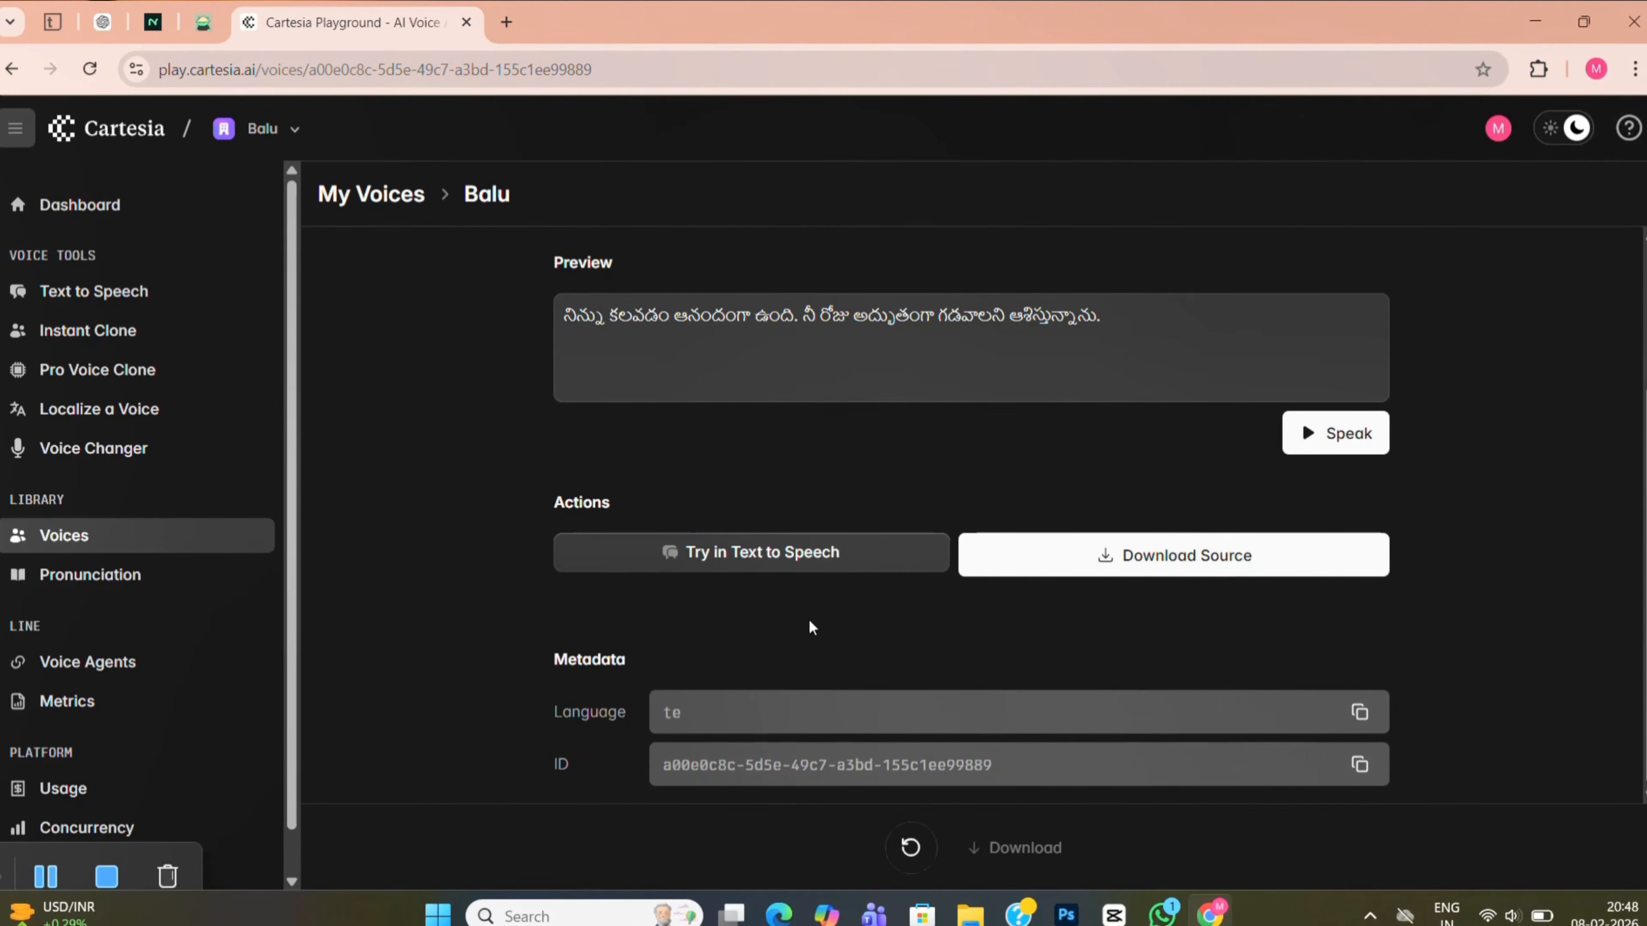
scroll(808, 619, up, 3)
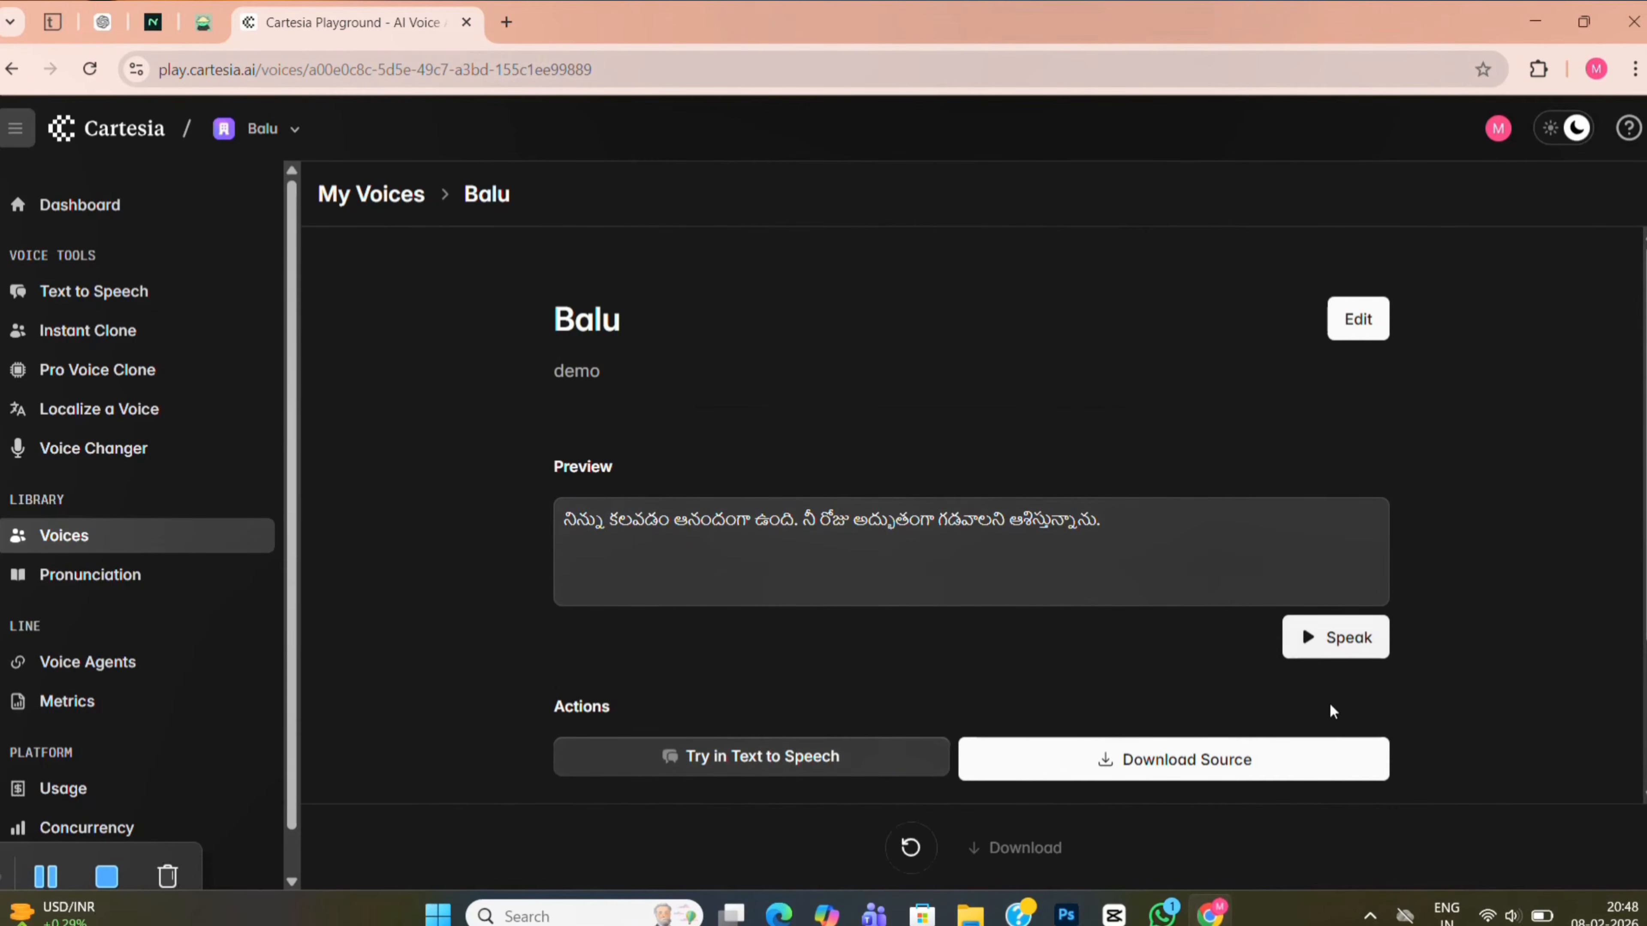
click(1191, 531)
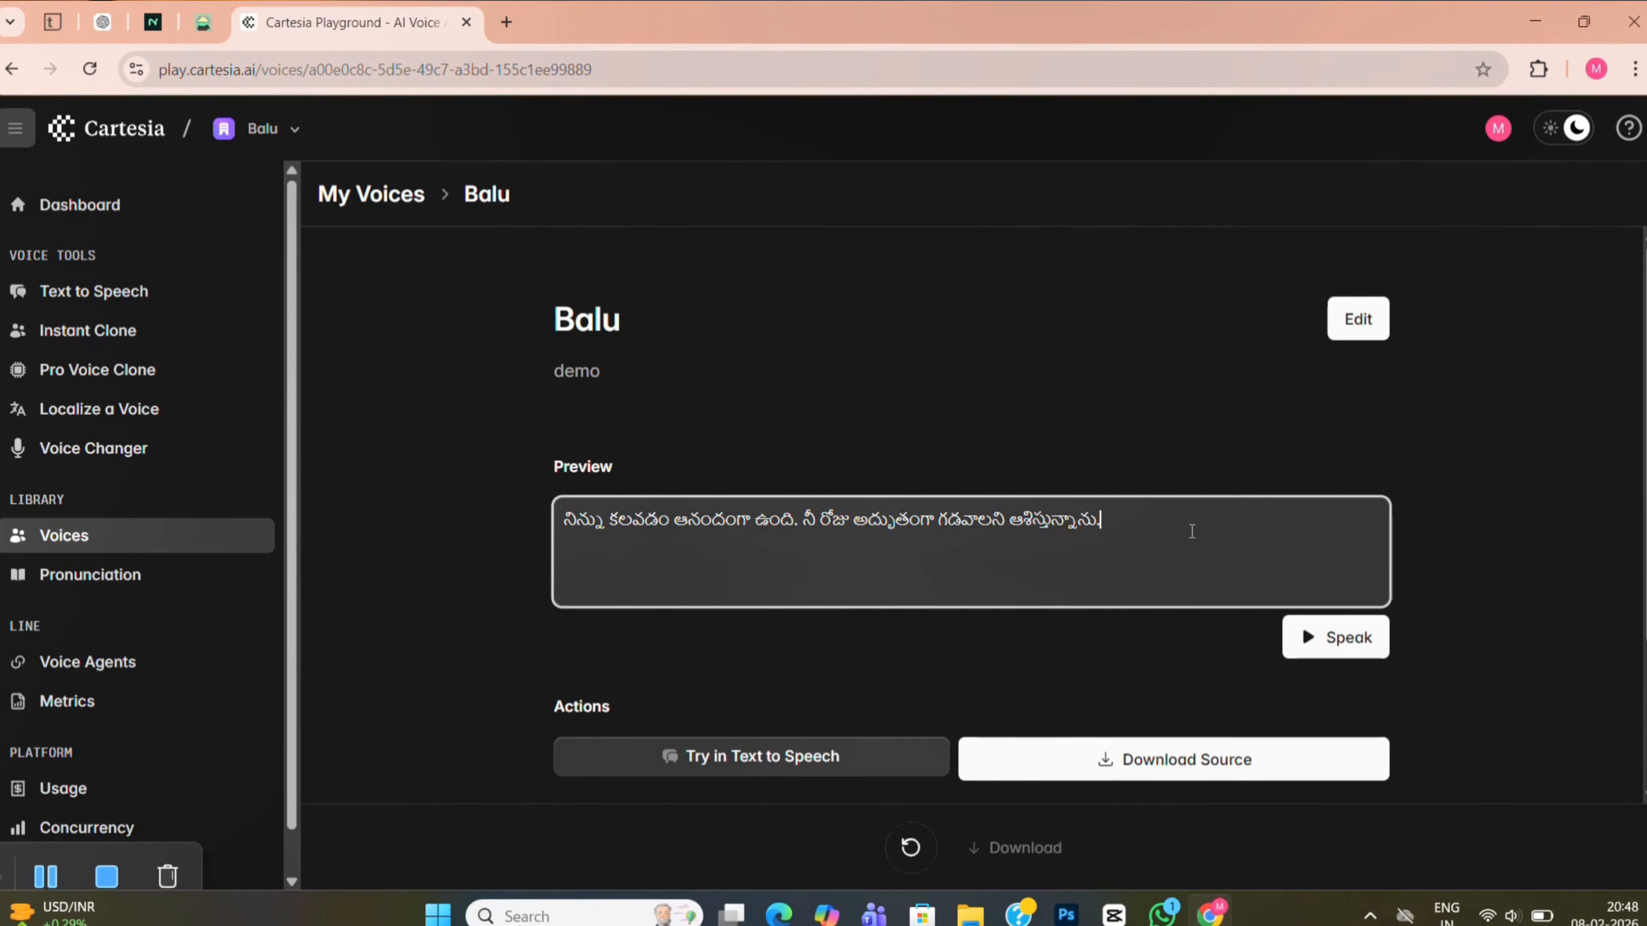
Open Text to Speech, search the voices for the clone by its name and select it as the voice.
click(113, 302)
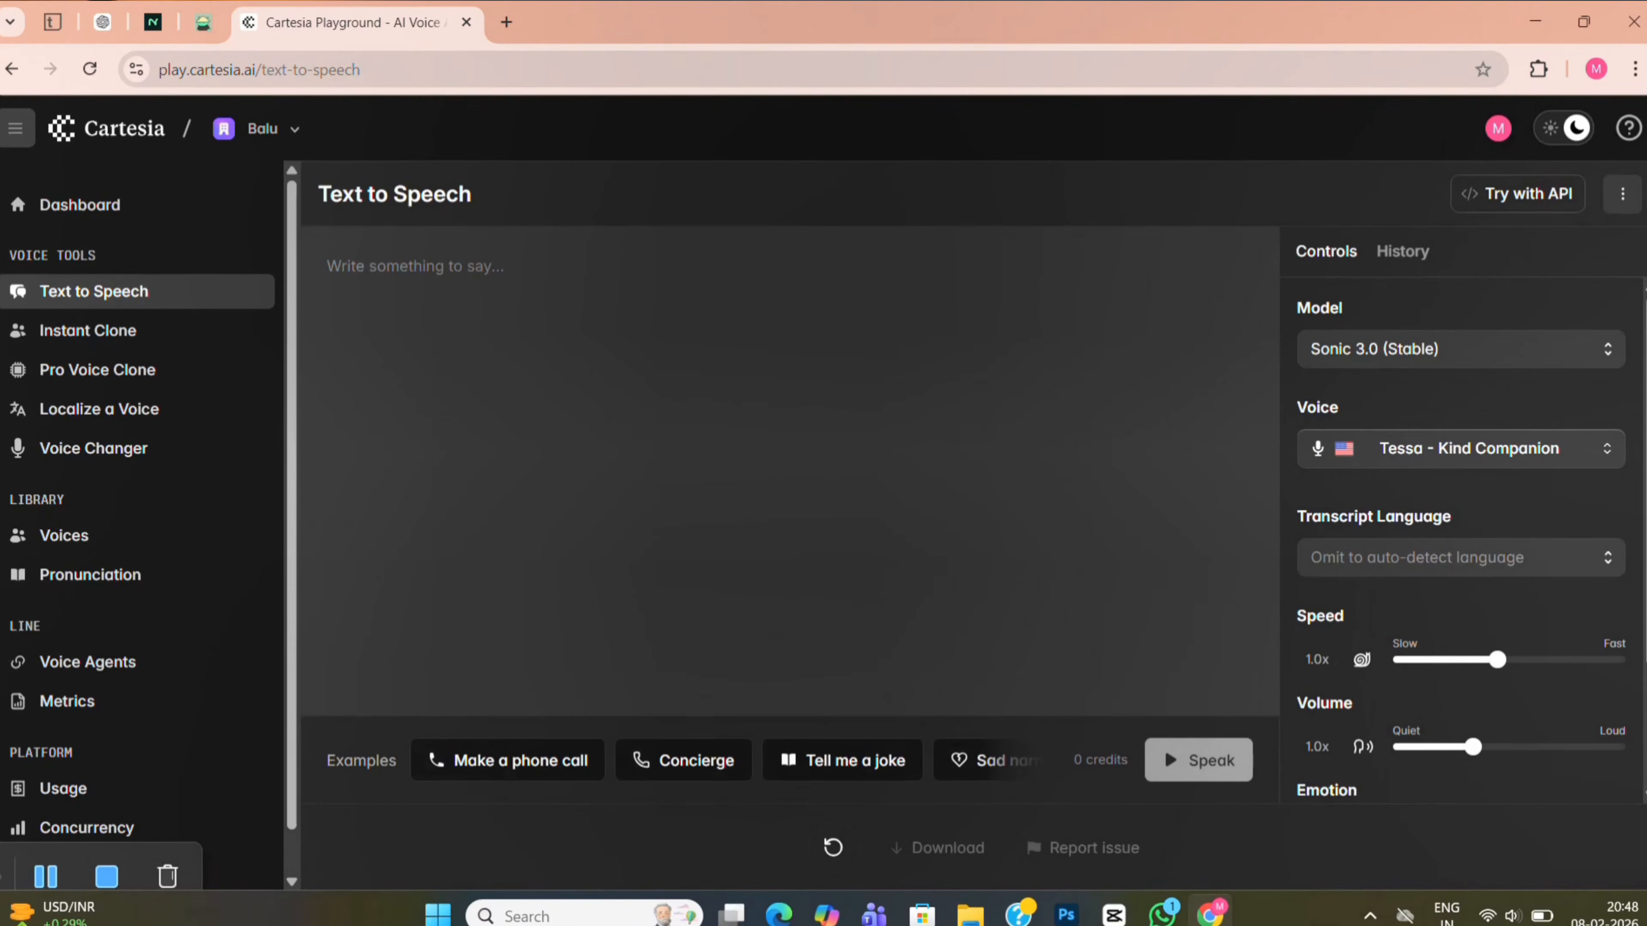
scroll(114, 304, up, 3)
scroll(31, 361, up, 2)
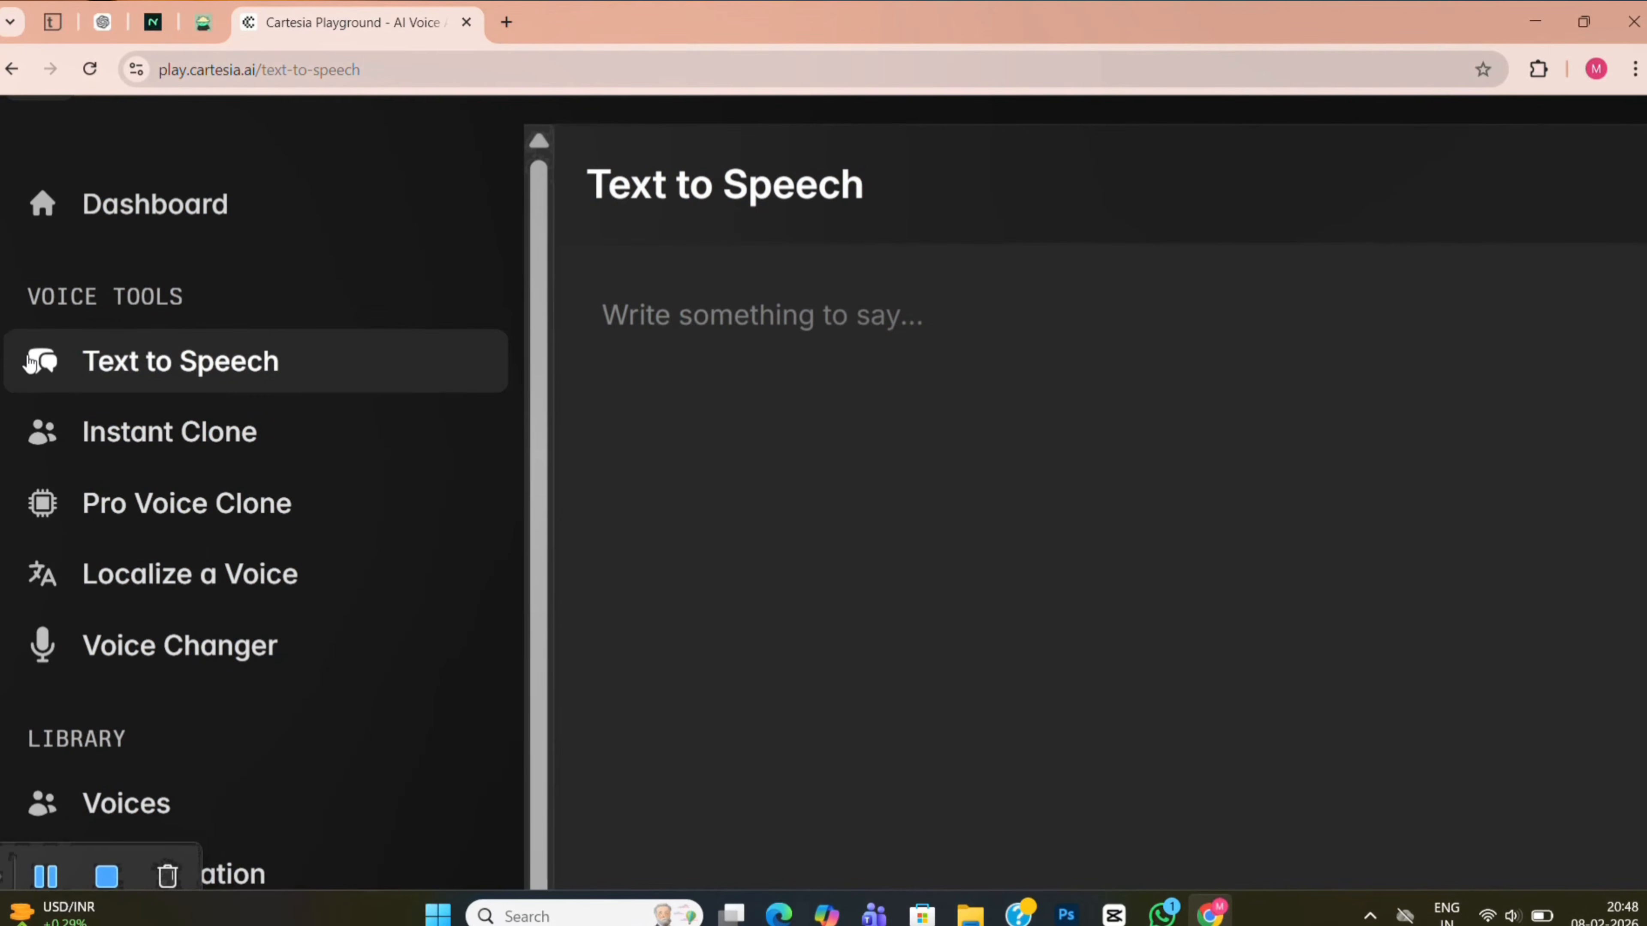
scroll(31, 362, down, 5)
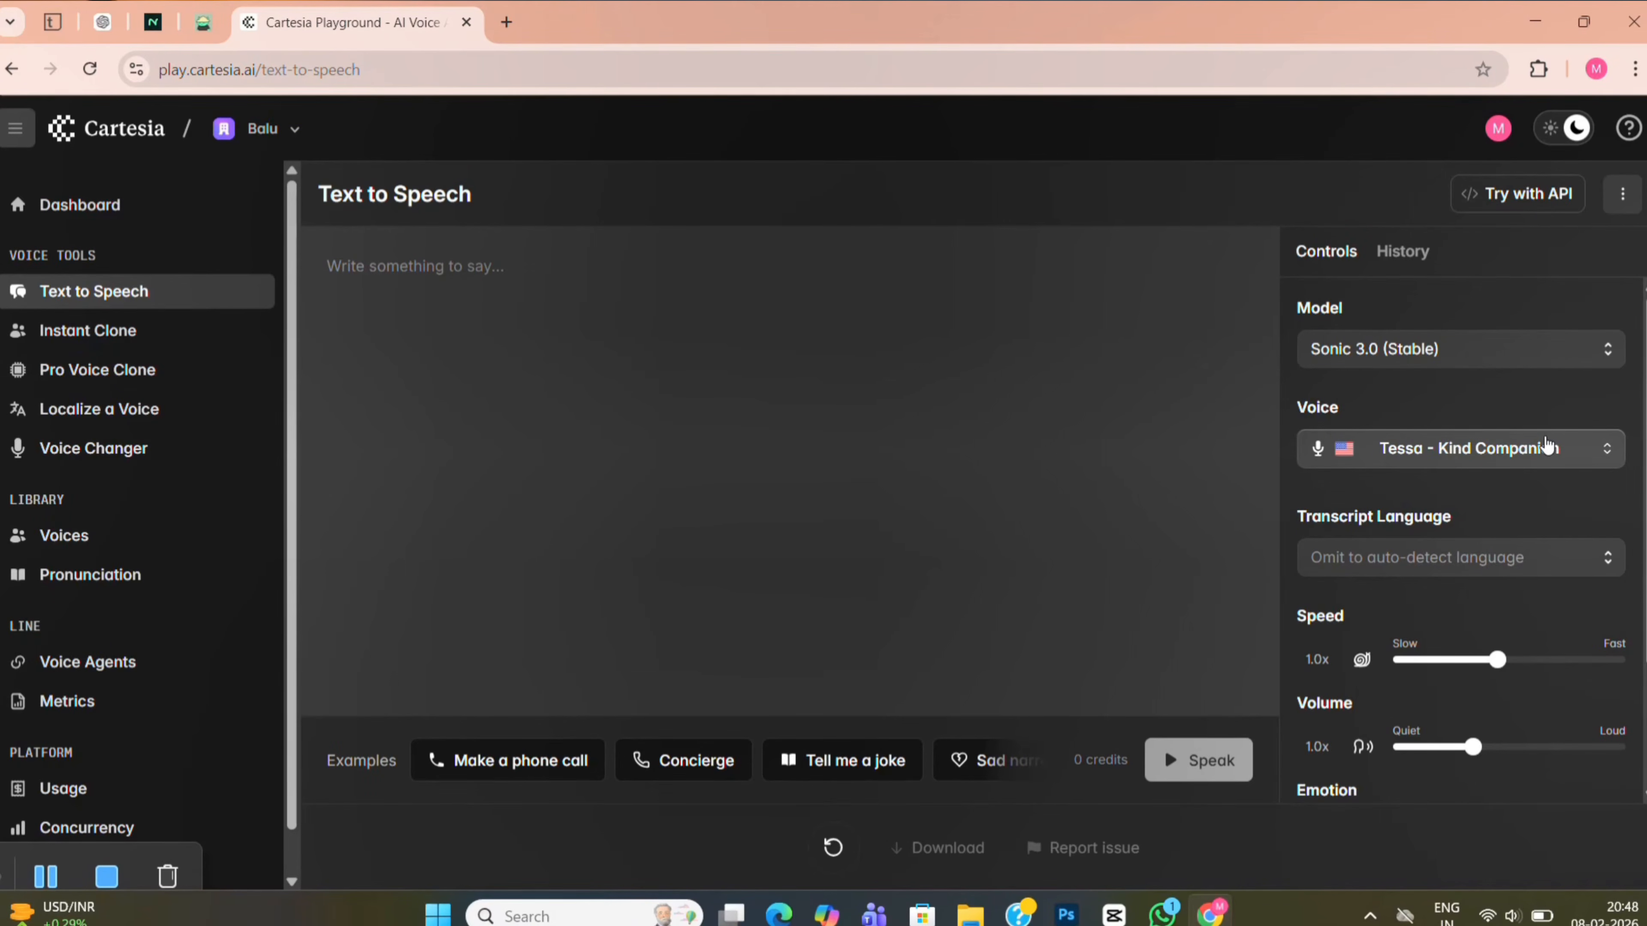
click(1571, 452)
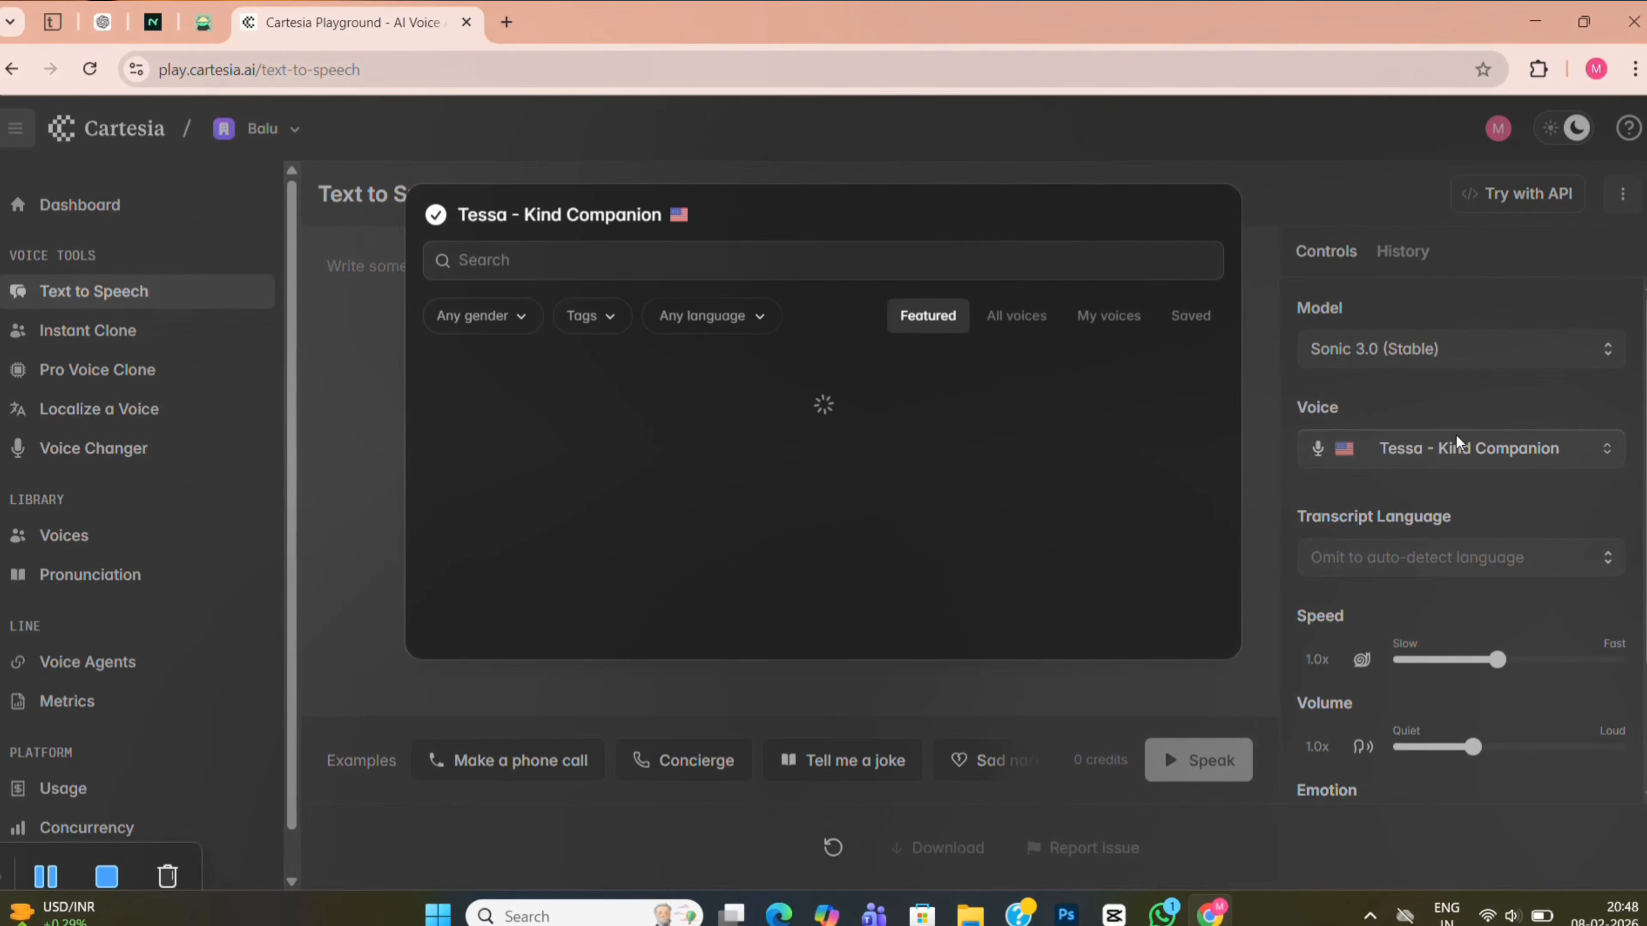
click(598, 259)
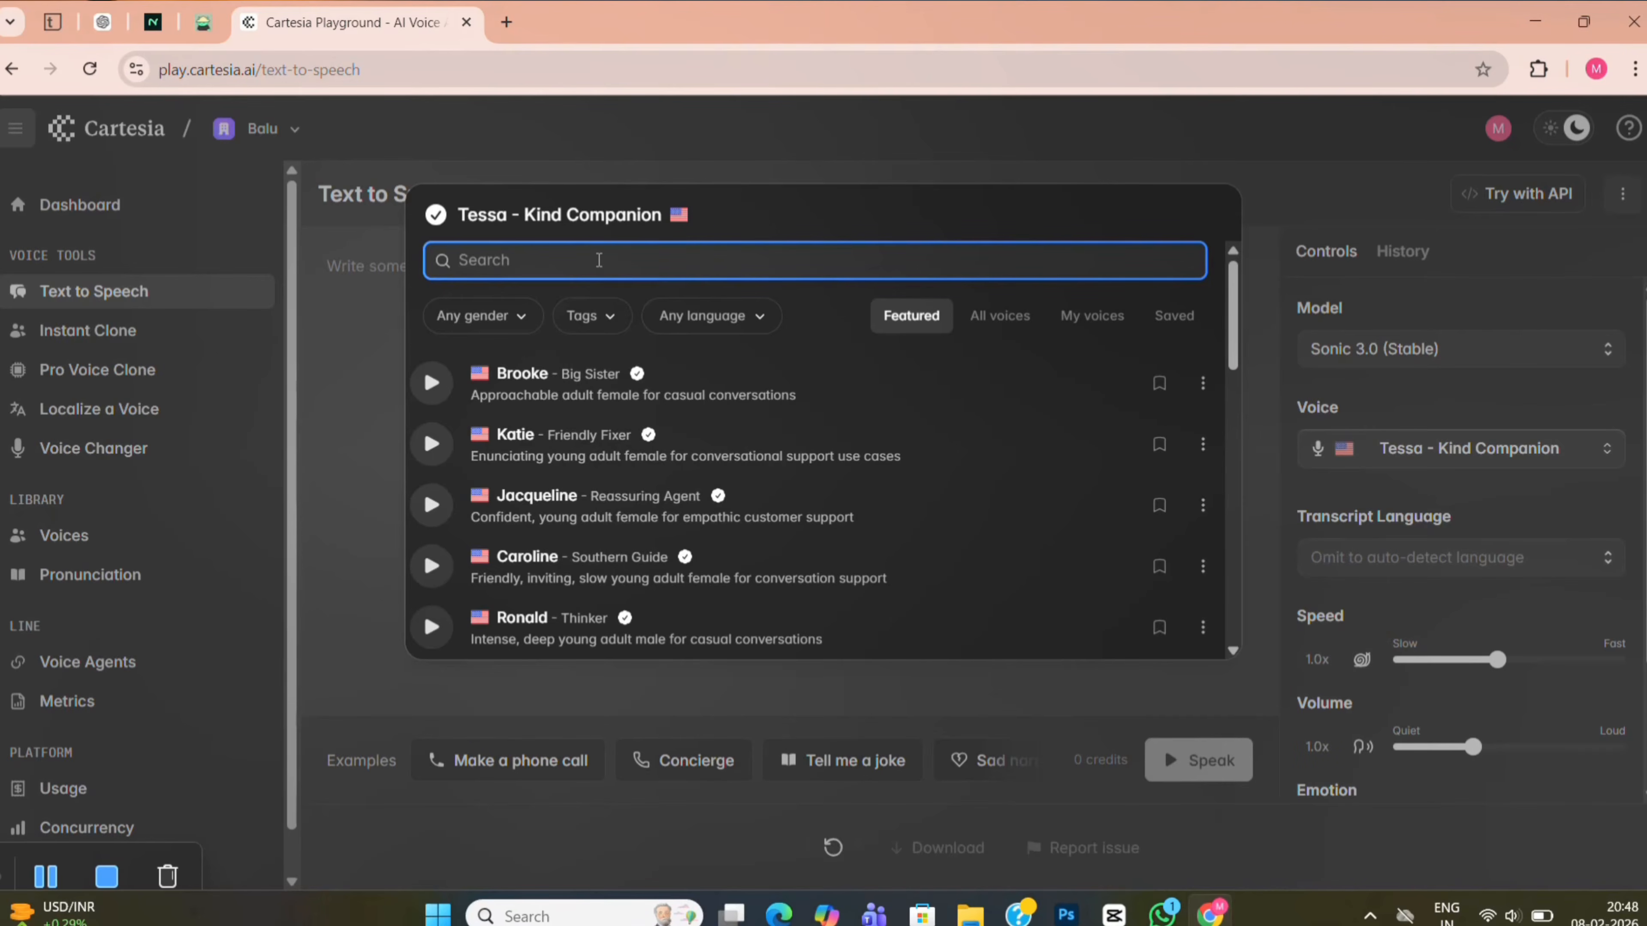
text(b)
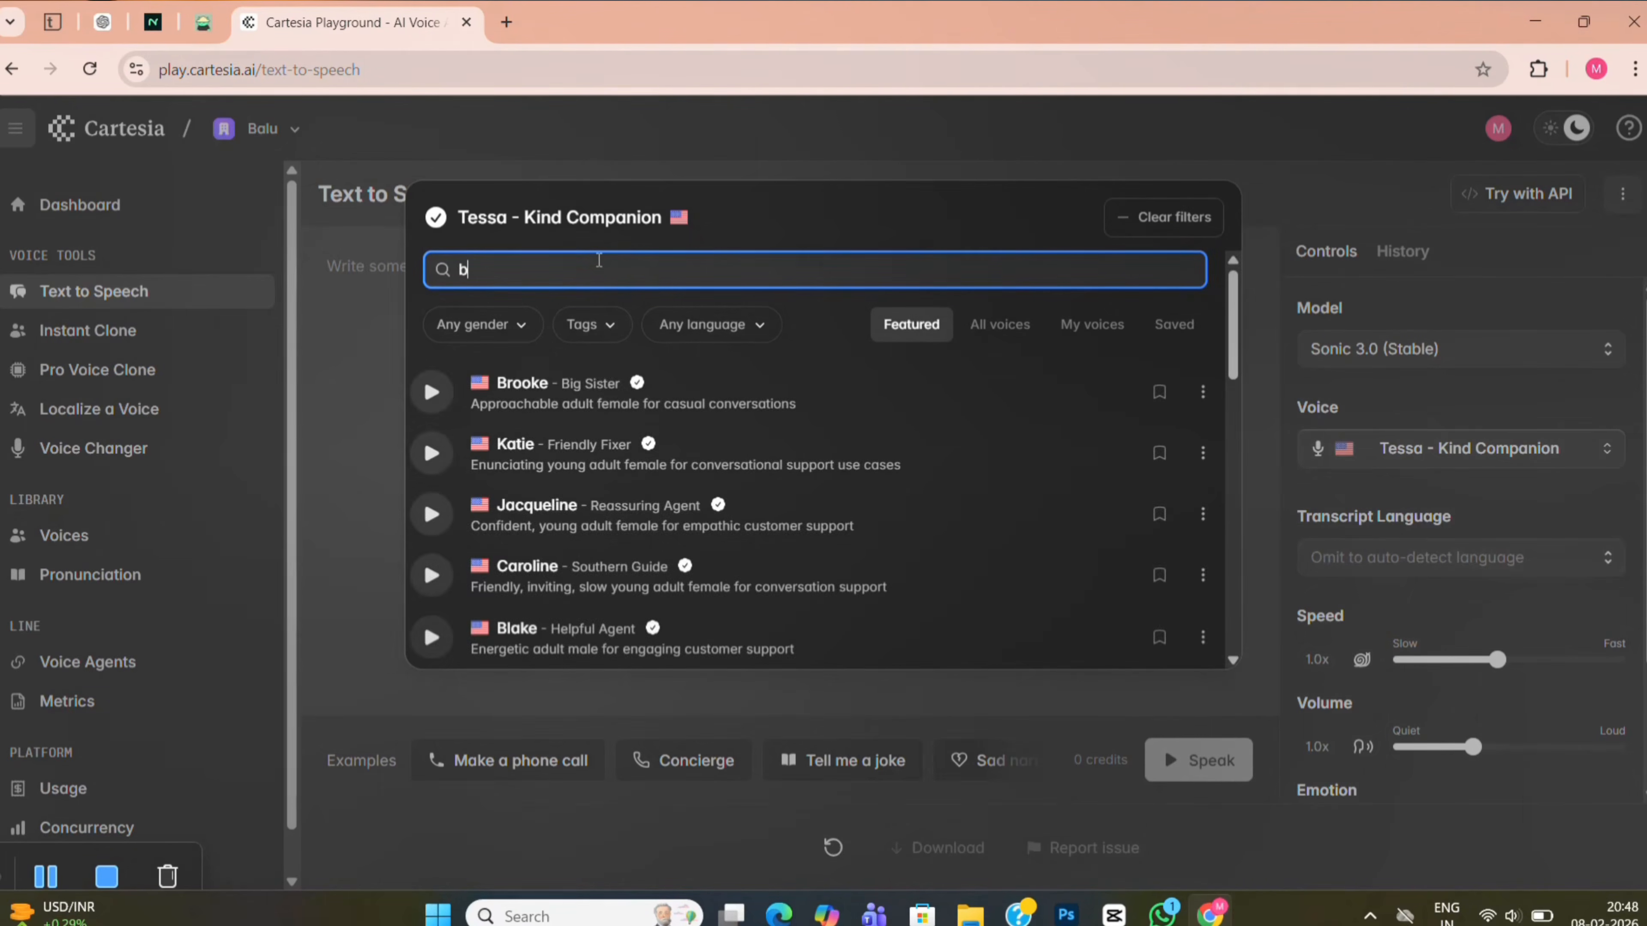
text(alu)
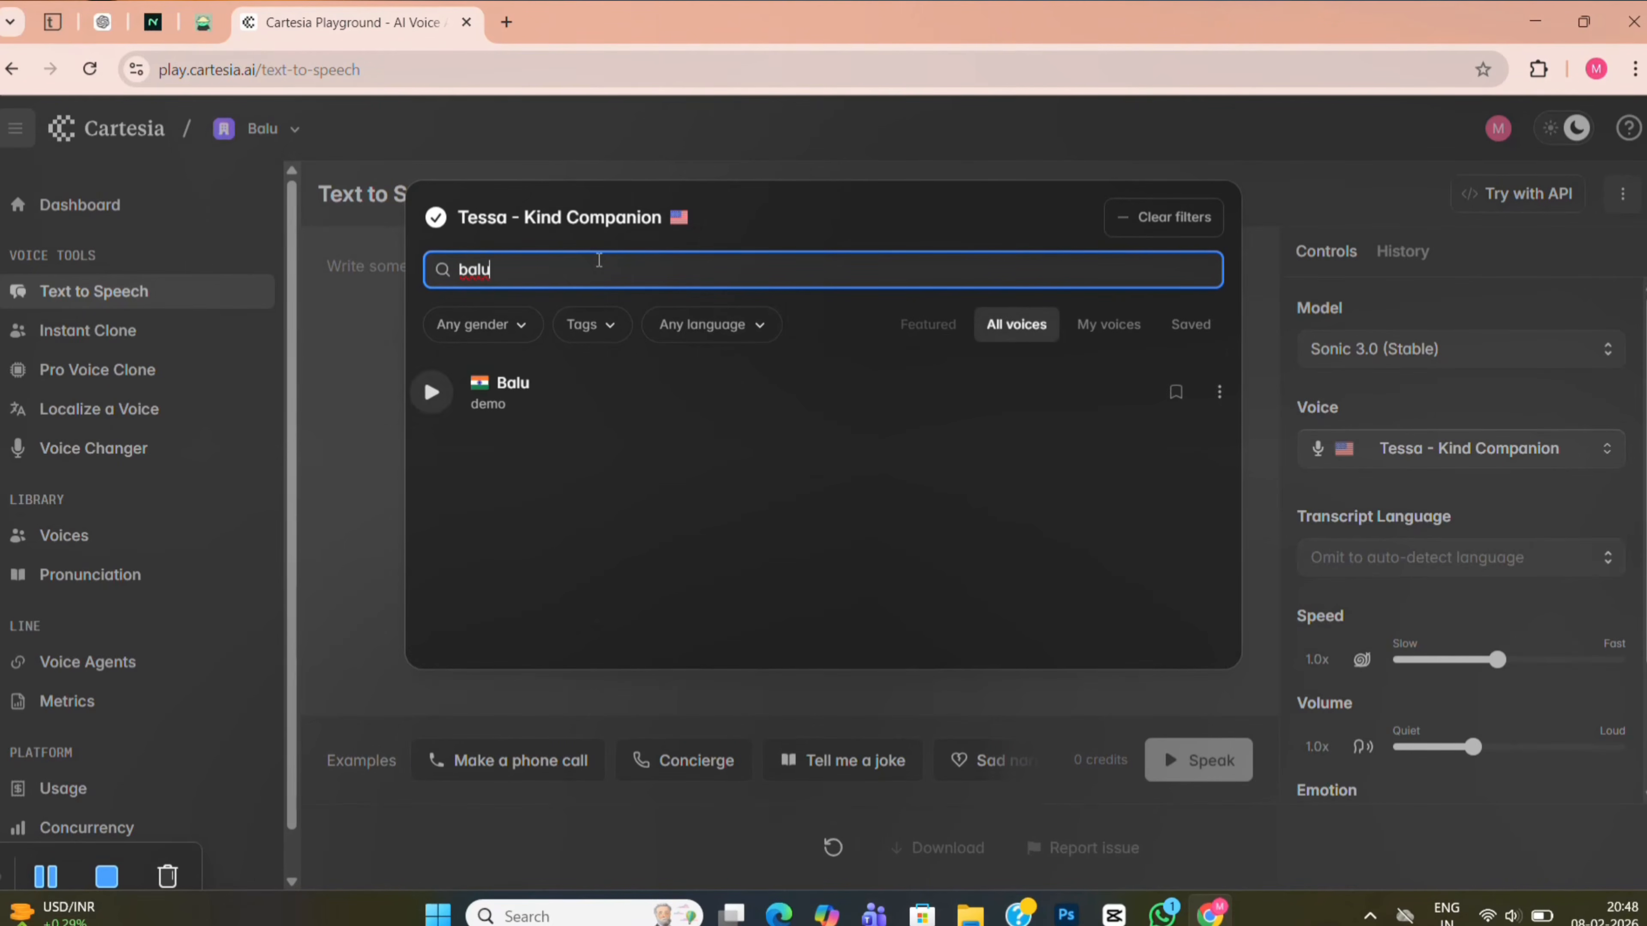
click(601, 403)
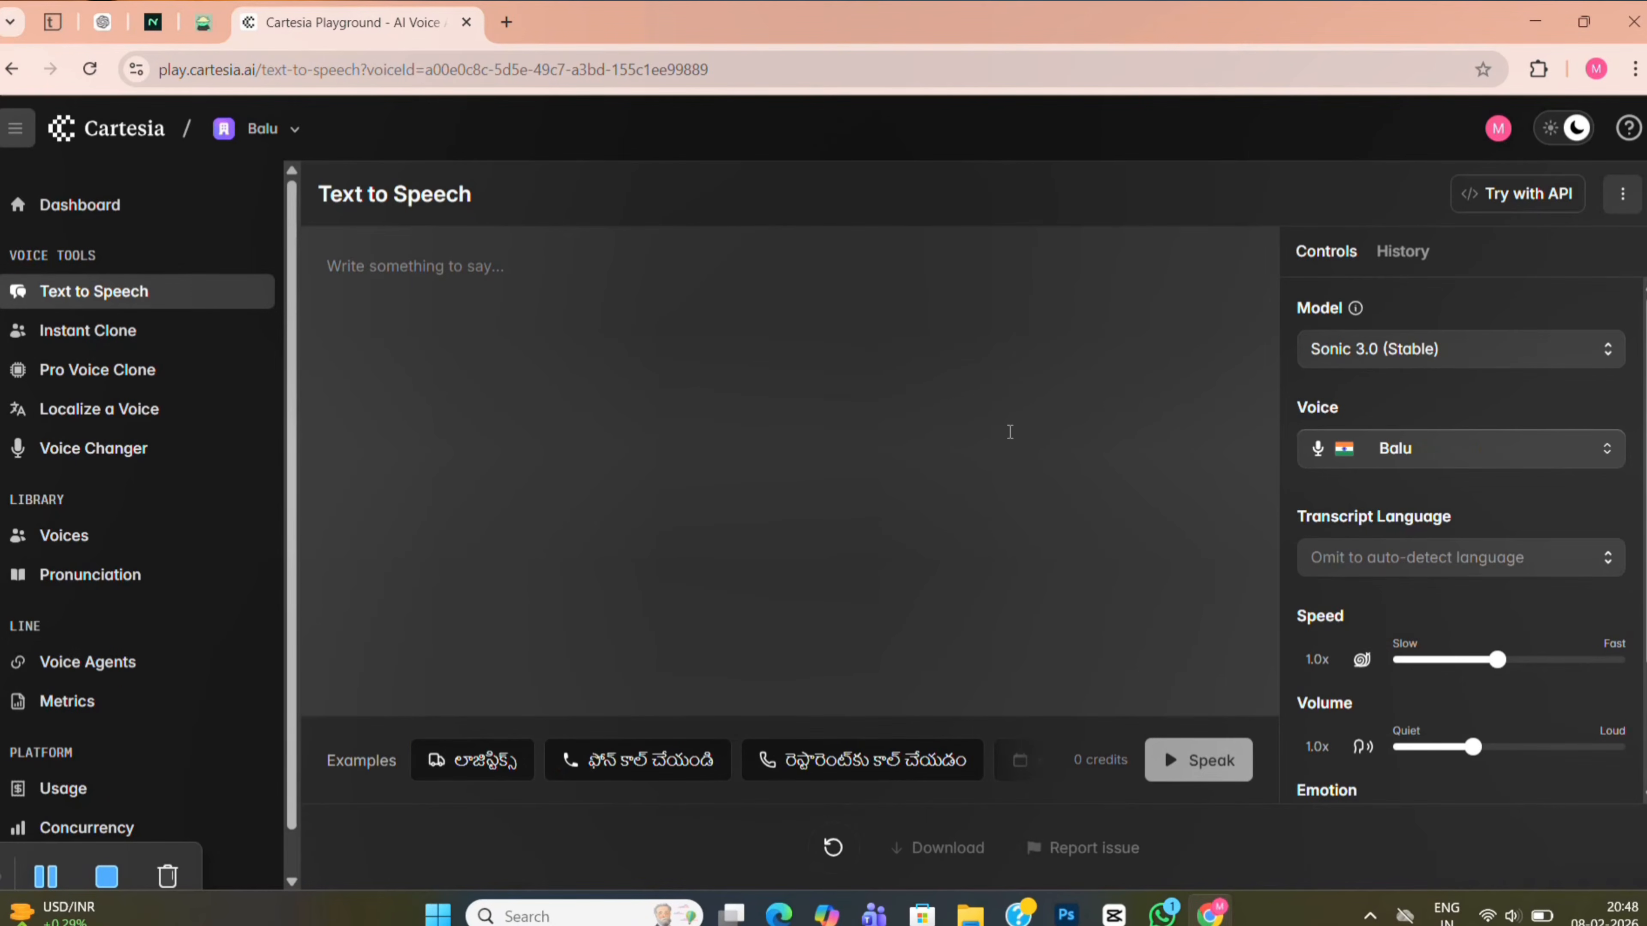
Set the transcript language to Telugu.
click(1473, 558)
text(te)
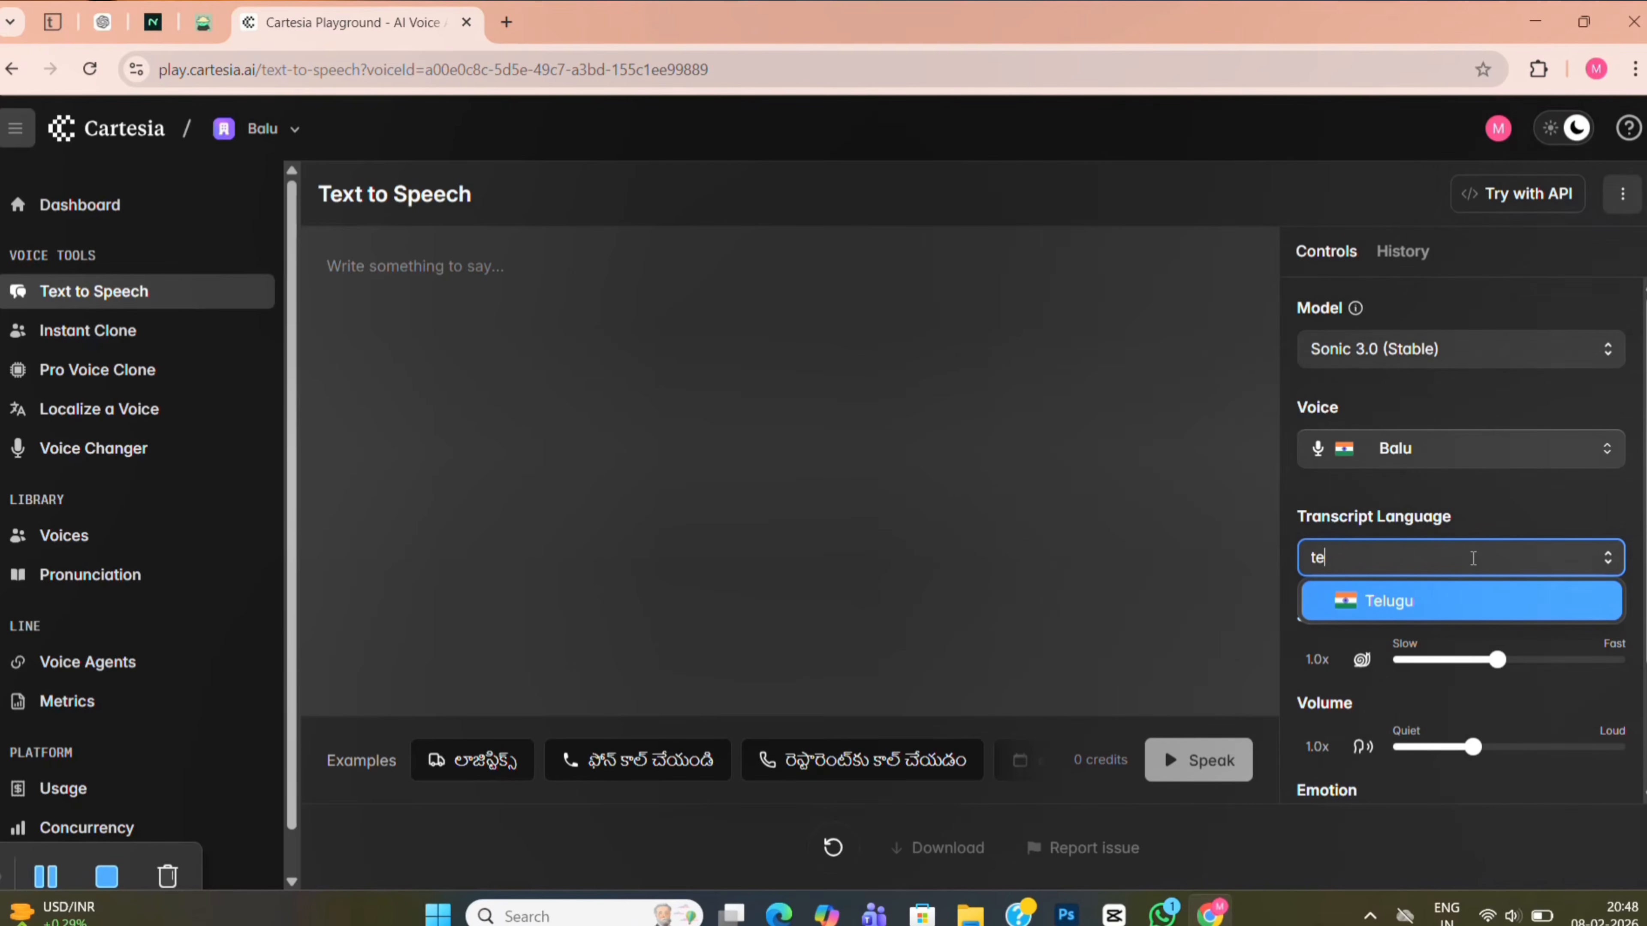
click(1438, 597)
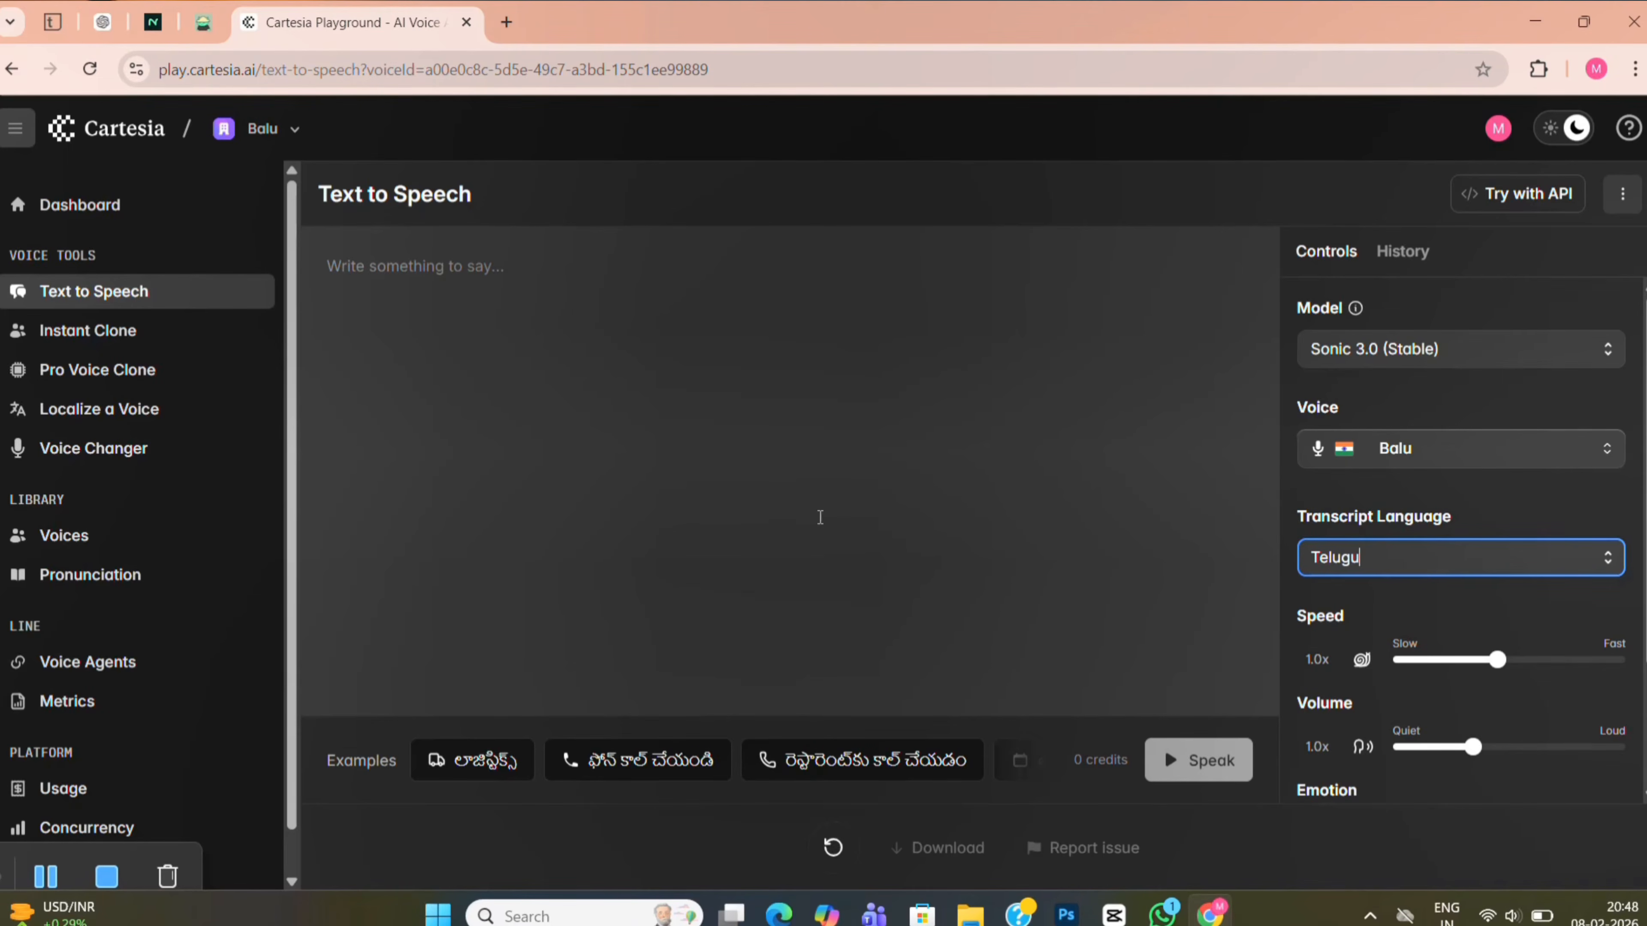
Enter a Telugu script beginning "అందరికీ నమస్కారం" and generate its speech with the cloned voice.
click(429, 317)
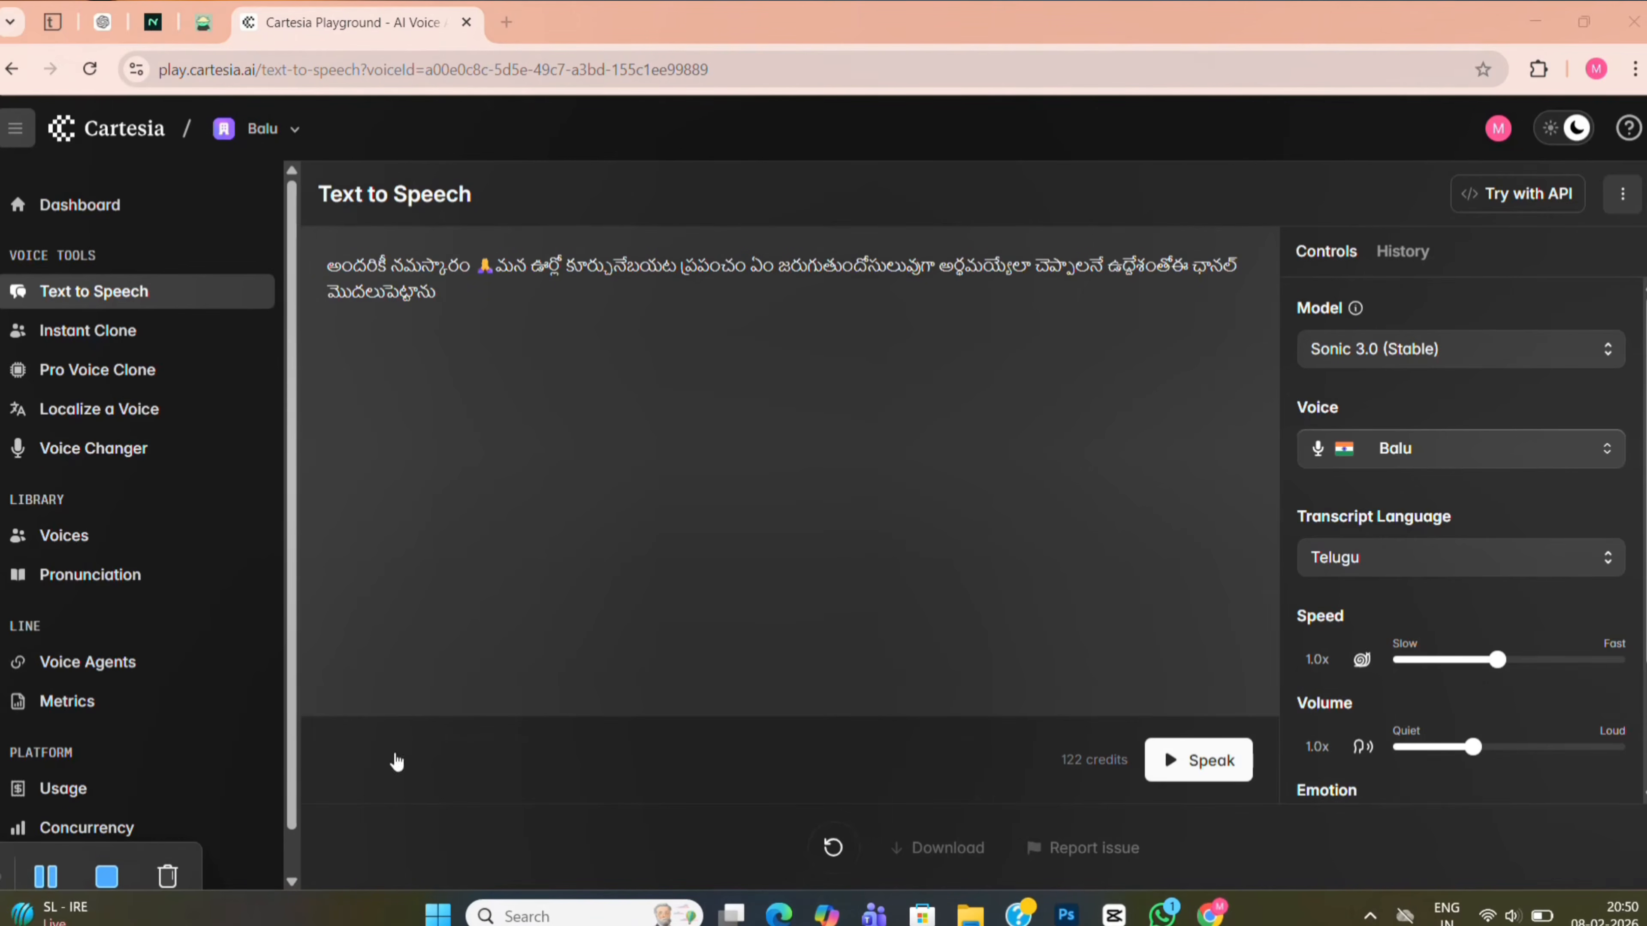
click(1199, 759)
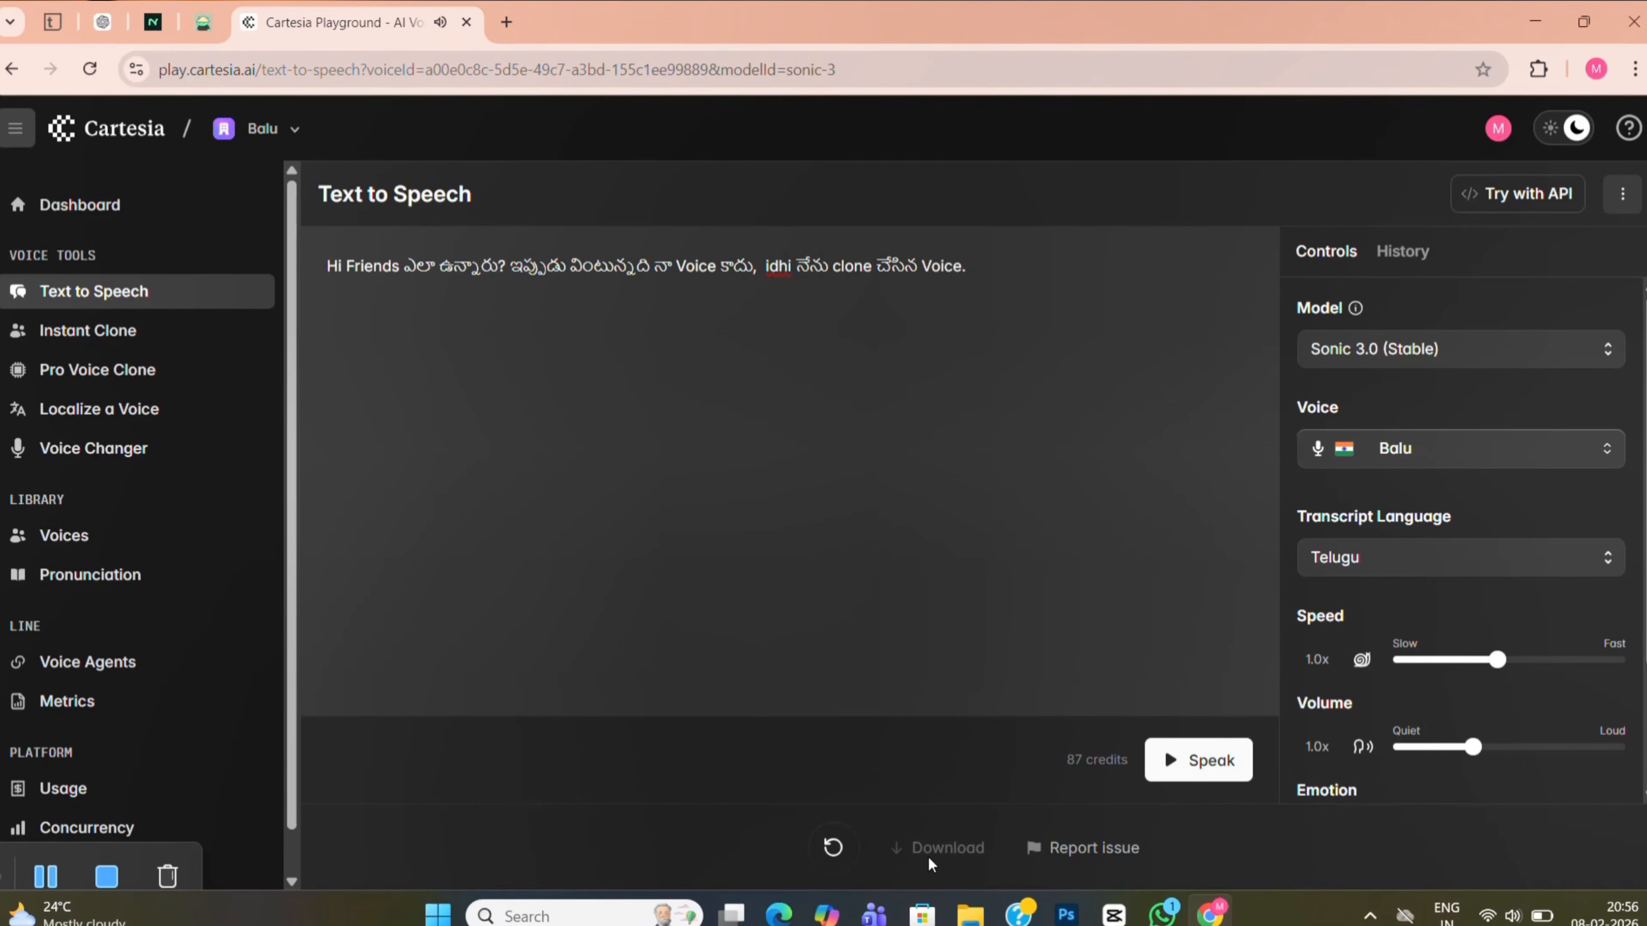
mouse_move(933, 853)
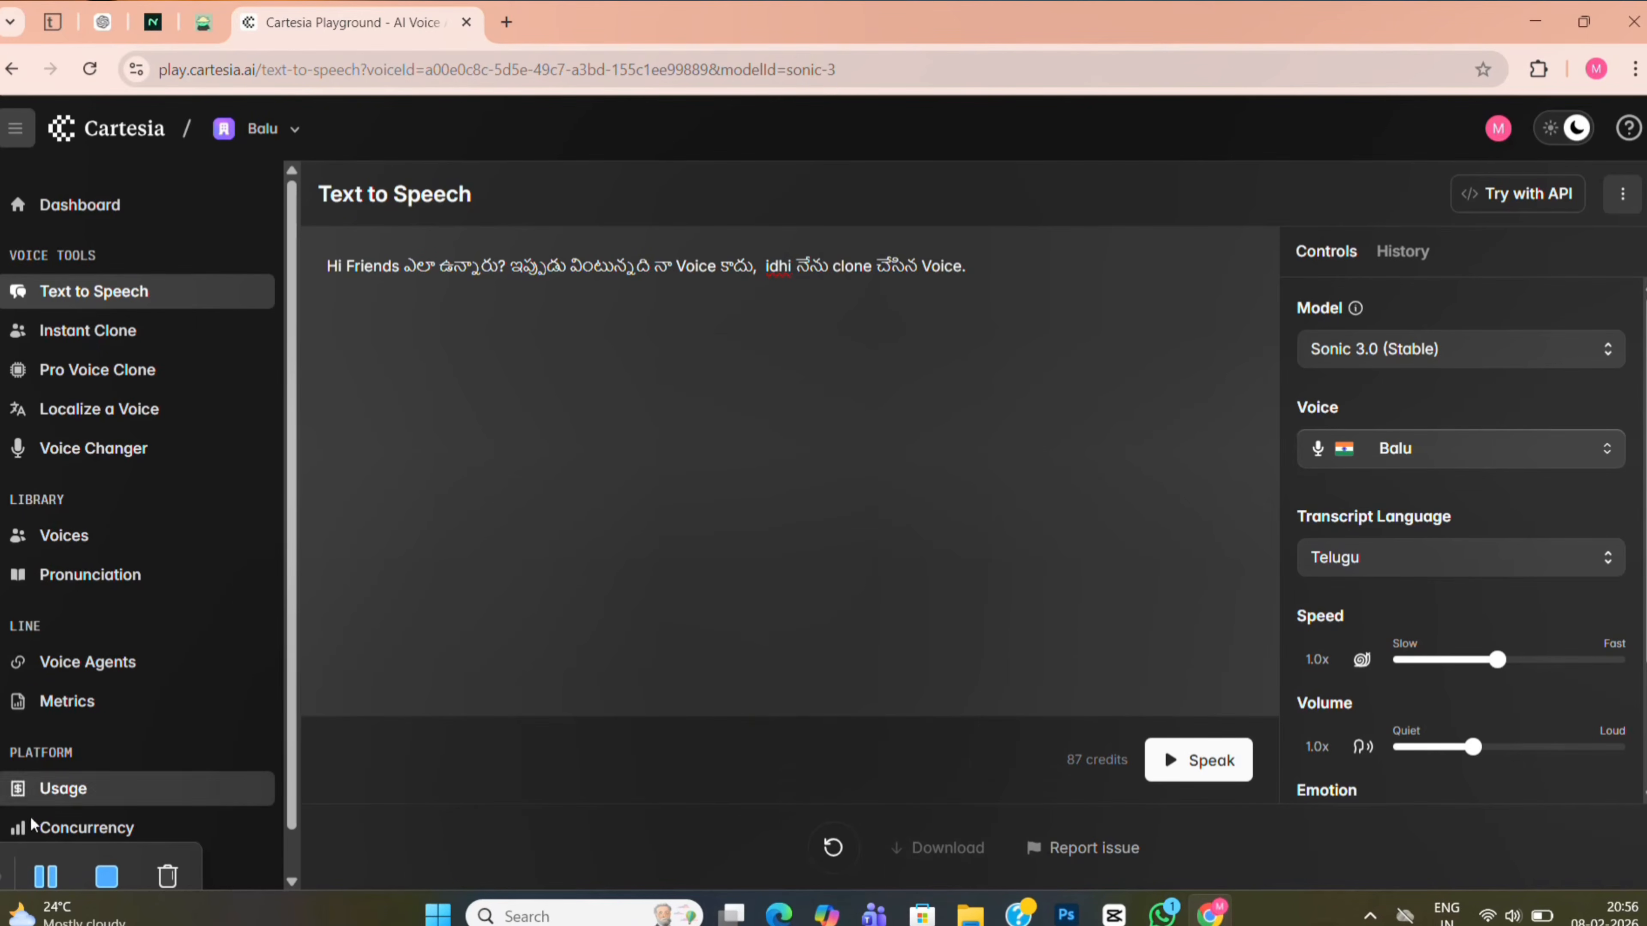
click(47, 875)
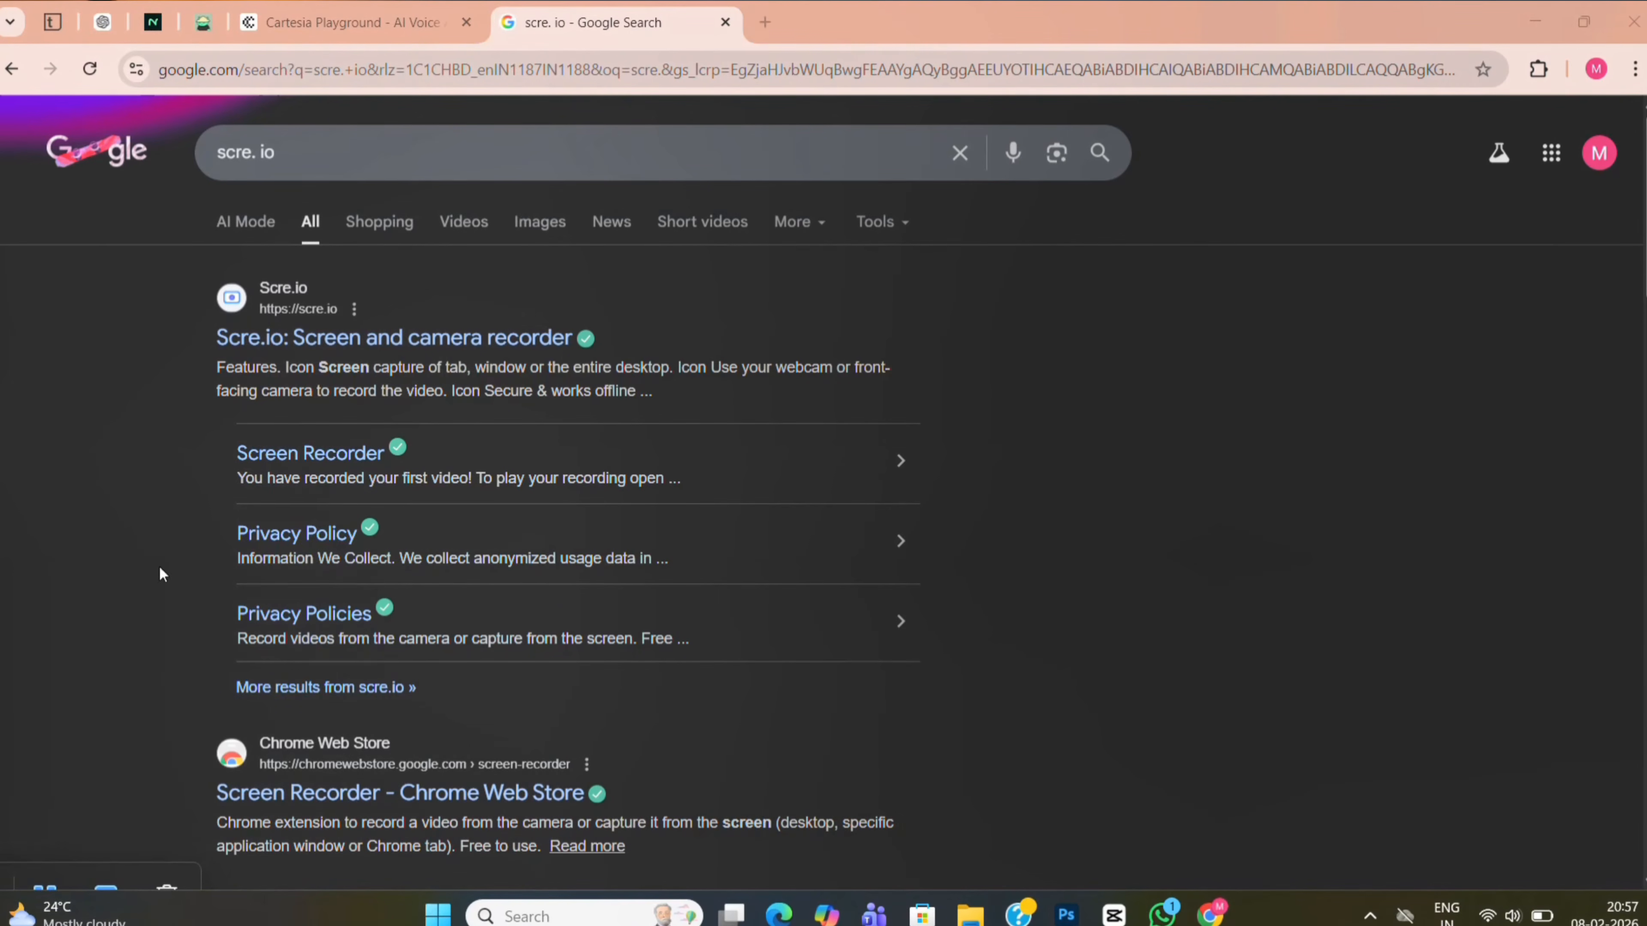
Open the Scre.io site from the search results, look over its capture options and launch the online recorder.
click(301, 338)
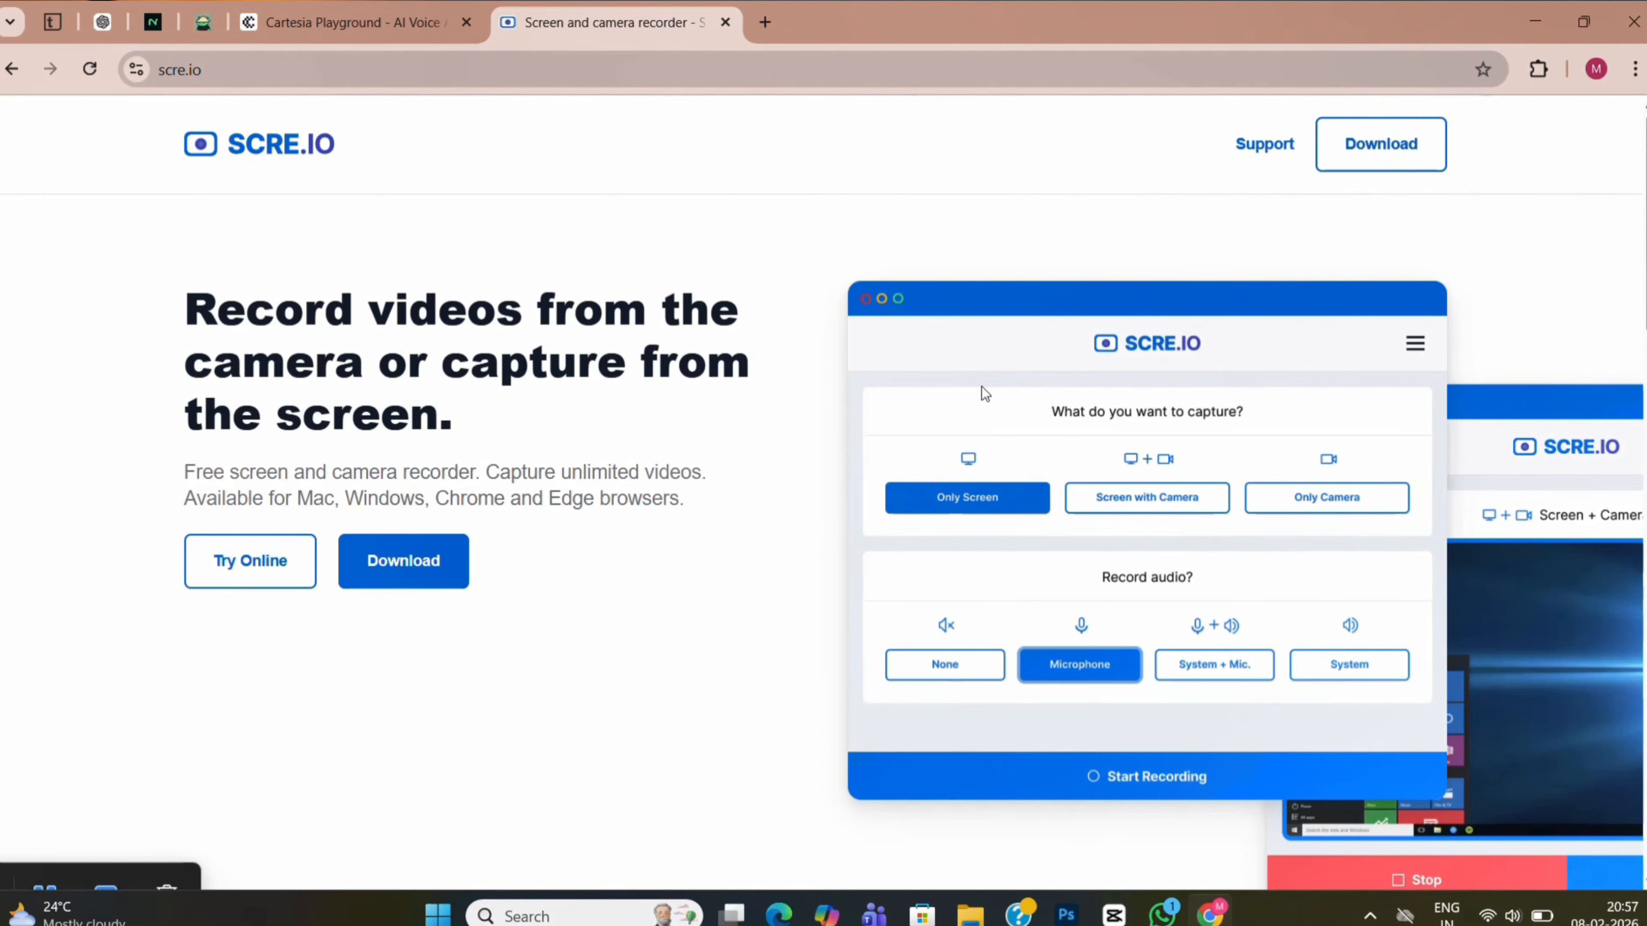
scroll(970, 501, up, 2)
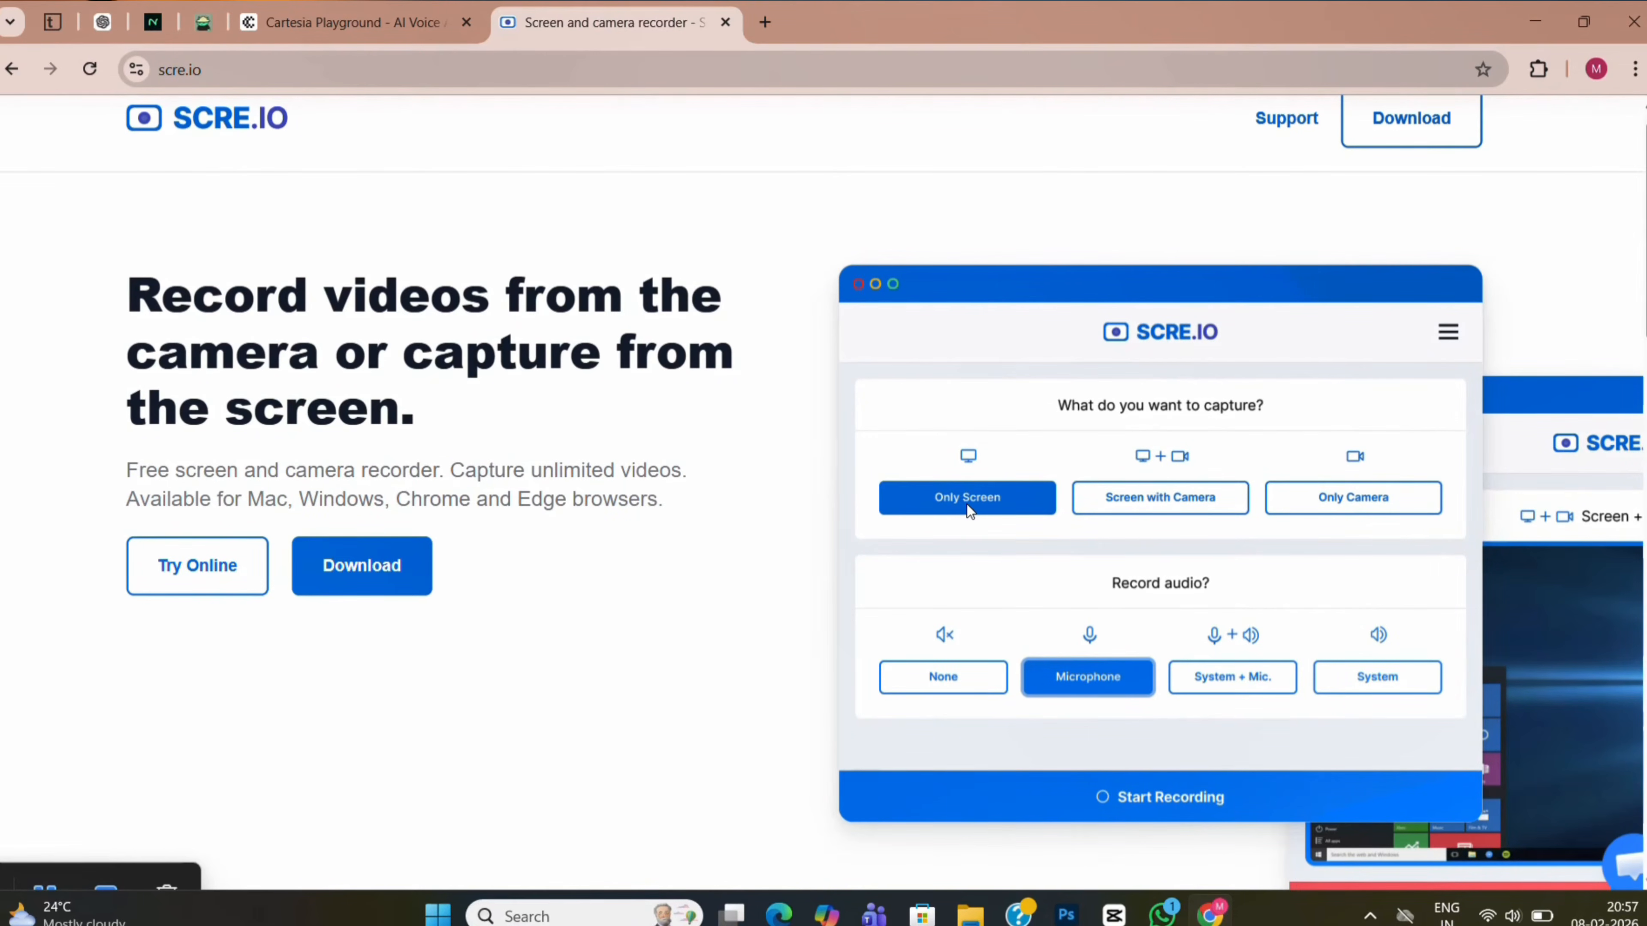
scroll(1076, 677, down, 2)
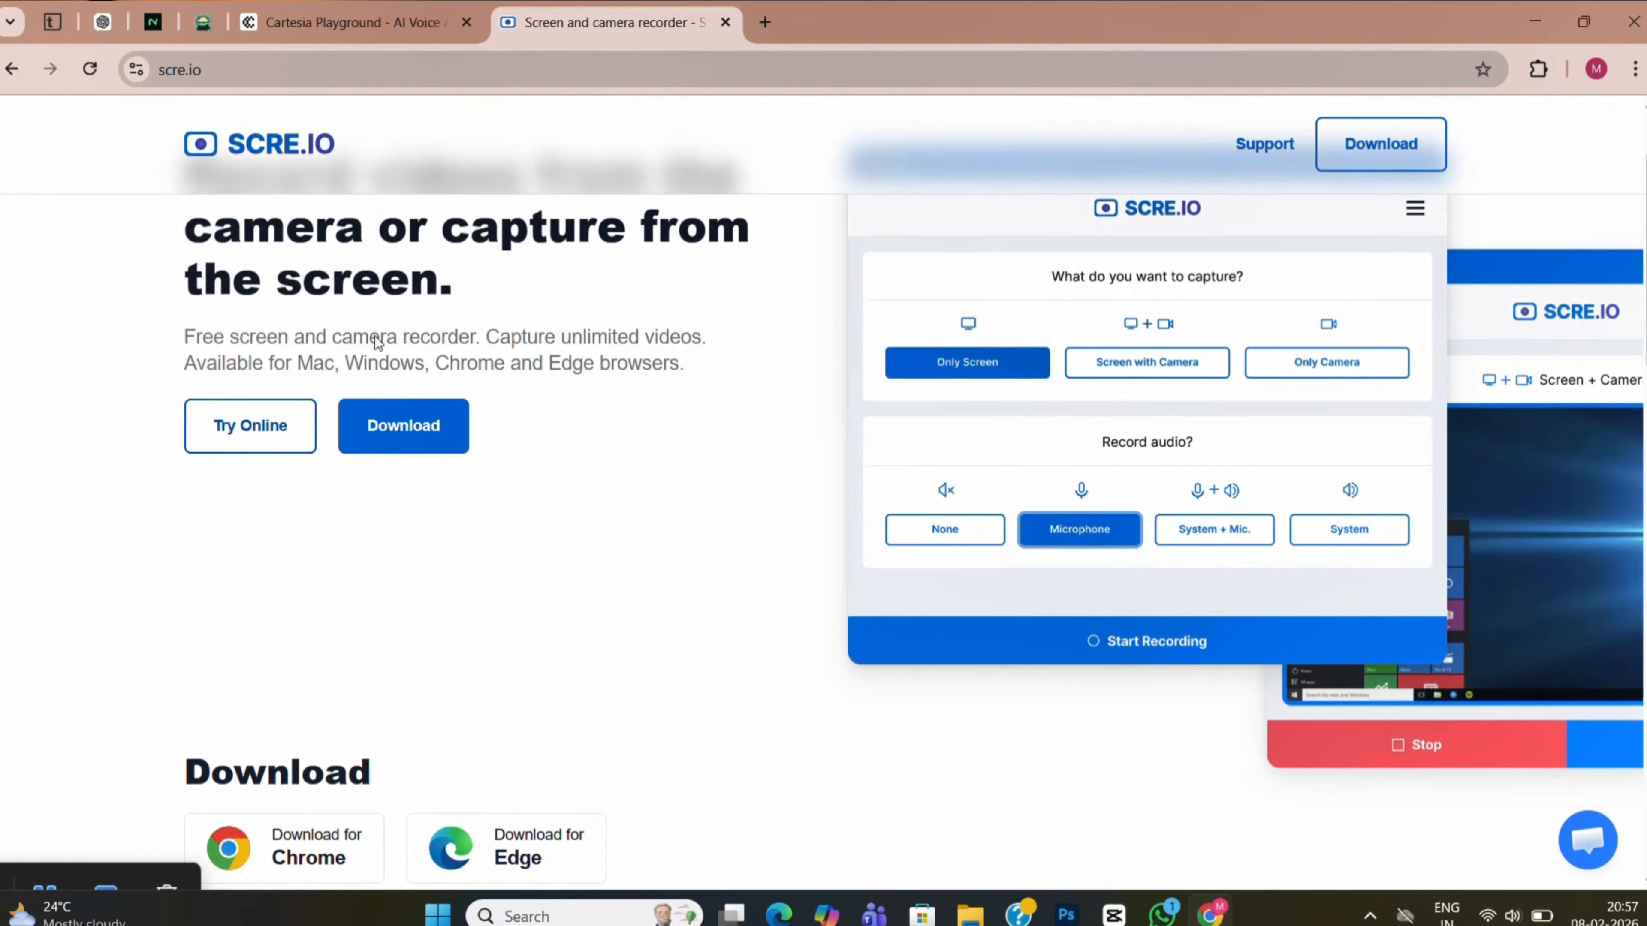
click(228, 447)
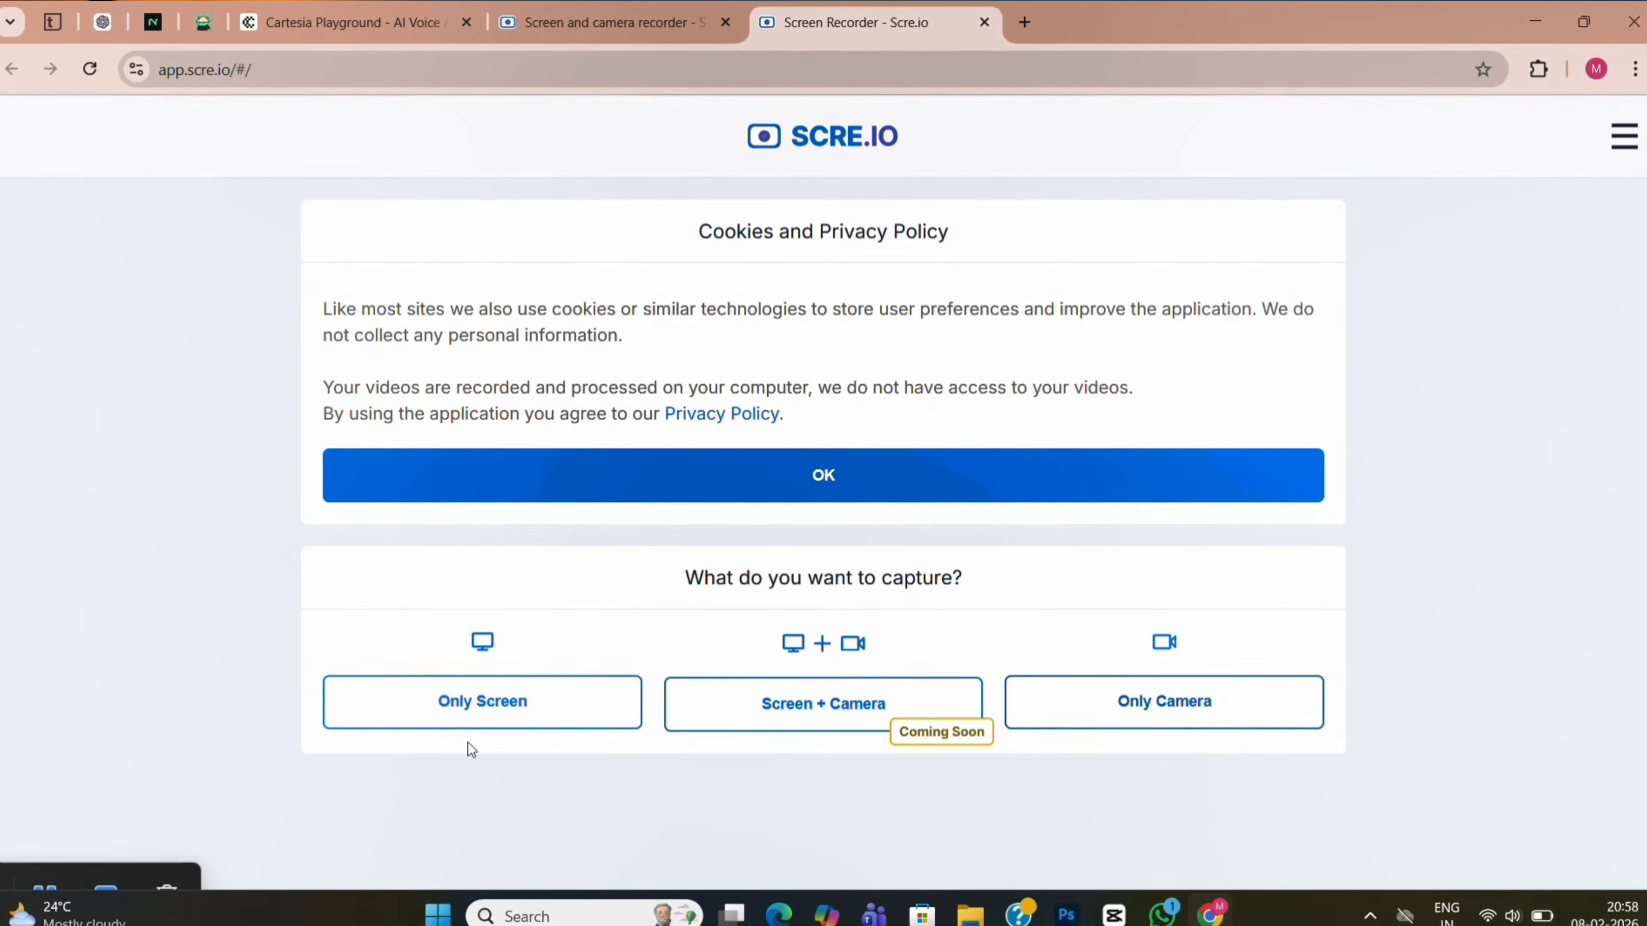
Configure Scre.io to capture only the screen with system audio and start the recording.
click(506, 703)
click(1206, 585)
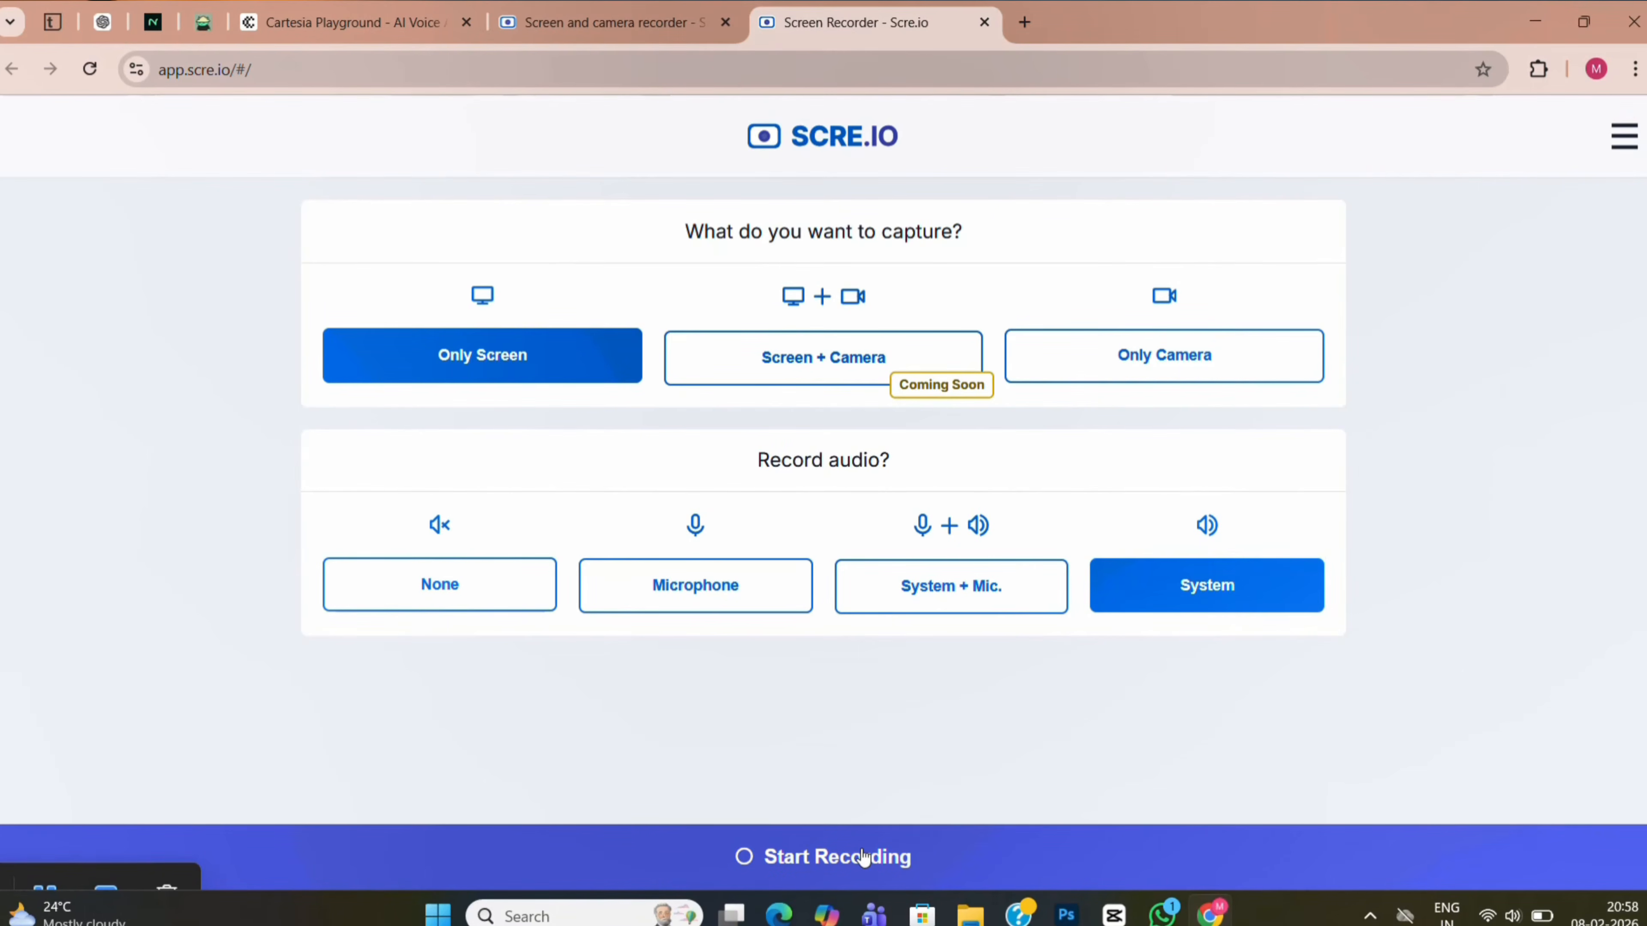
click(863, 858)
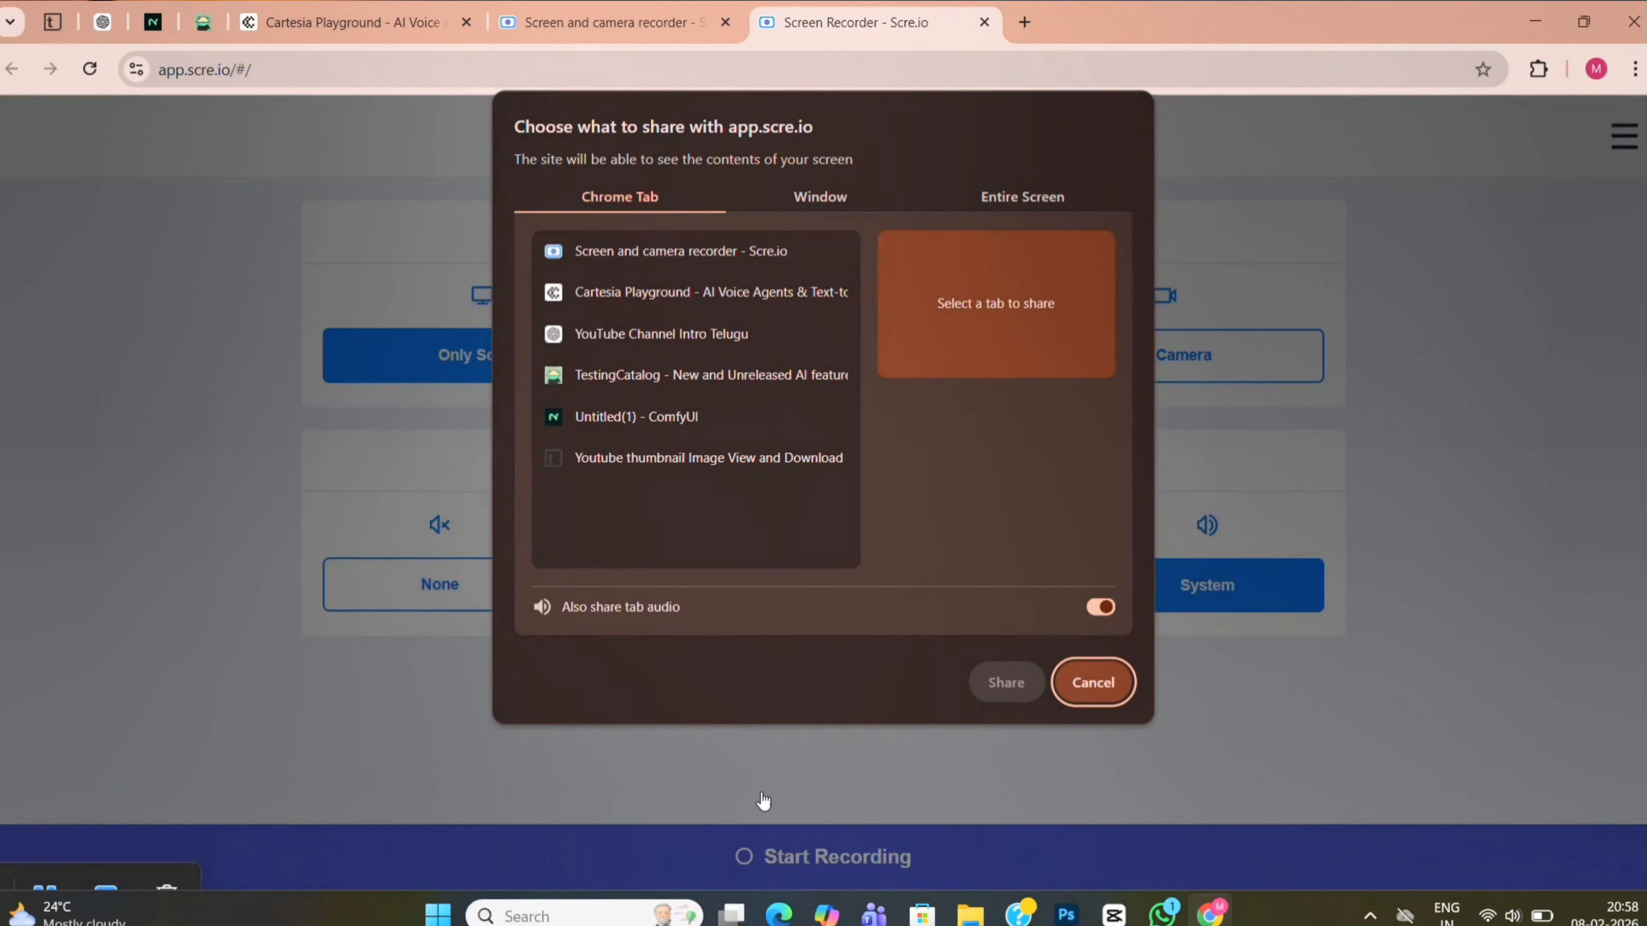
Share the Cartesia Playground tab with its audio to Scre.io and speak the "Hi Friends" script in the cloned voice.
click(355, 21)
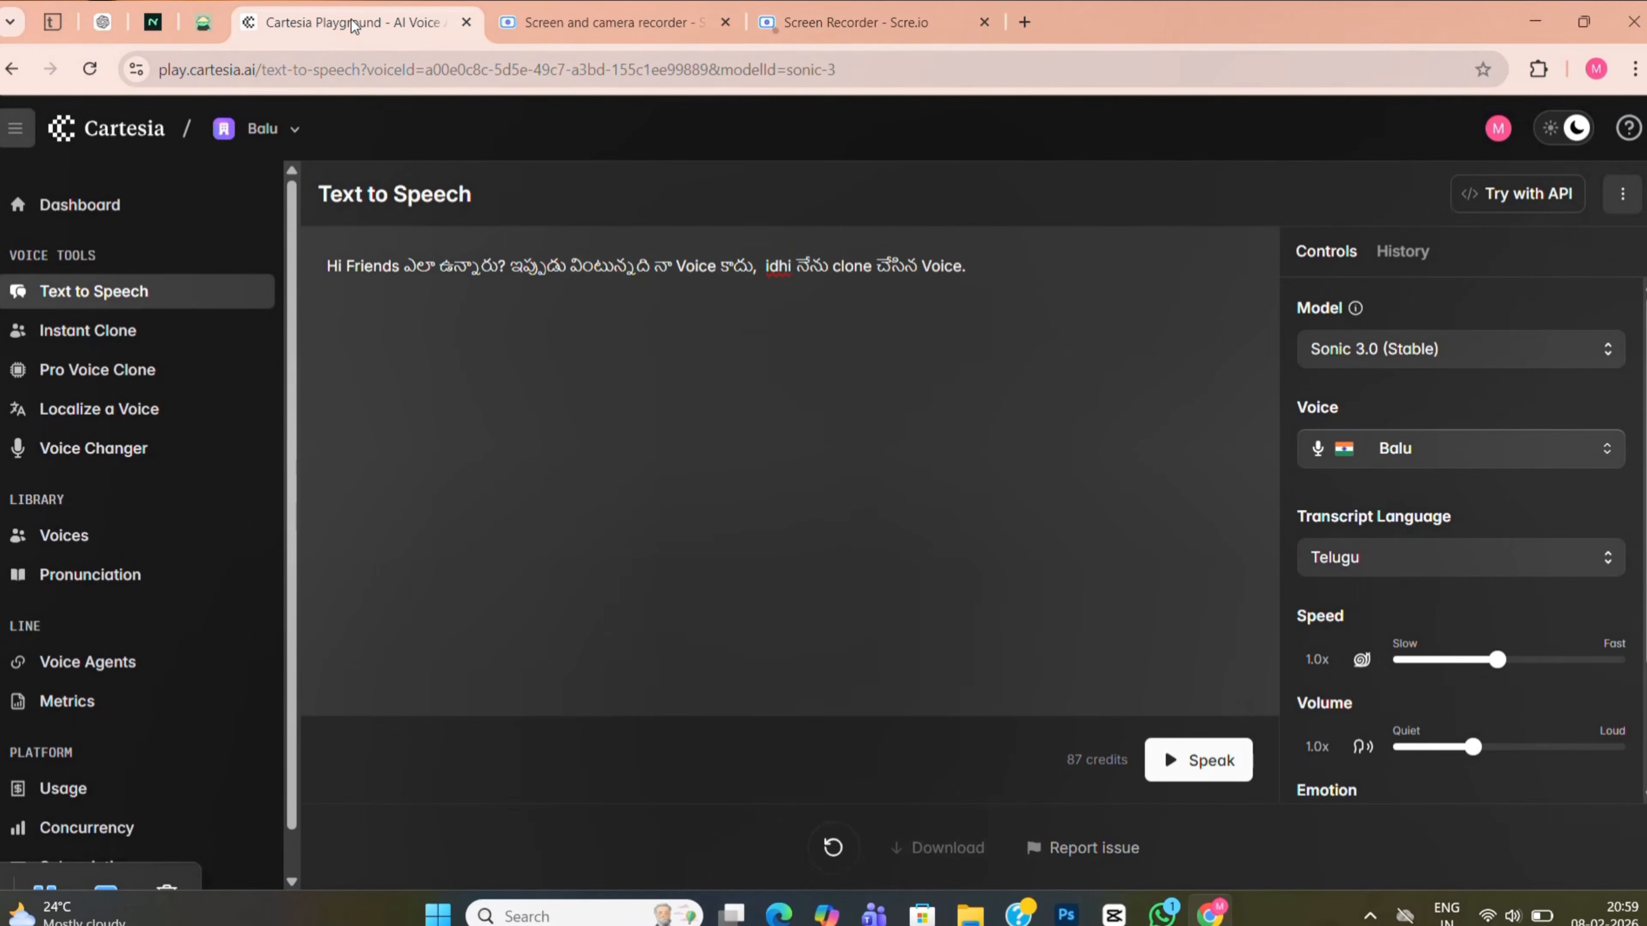
click(815, 22)
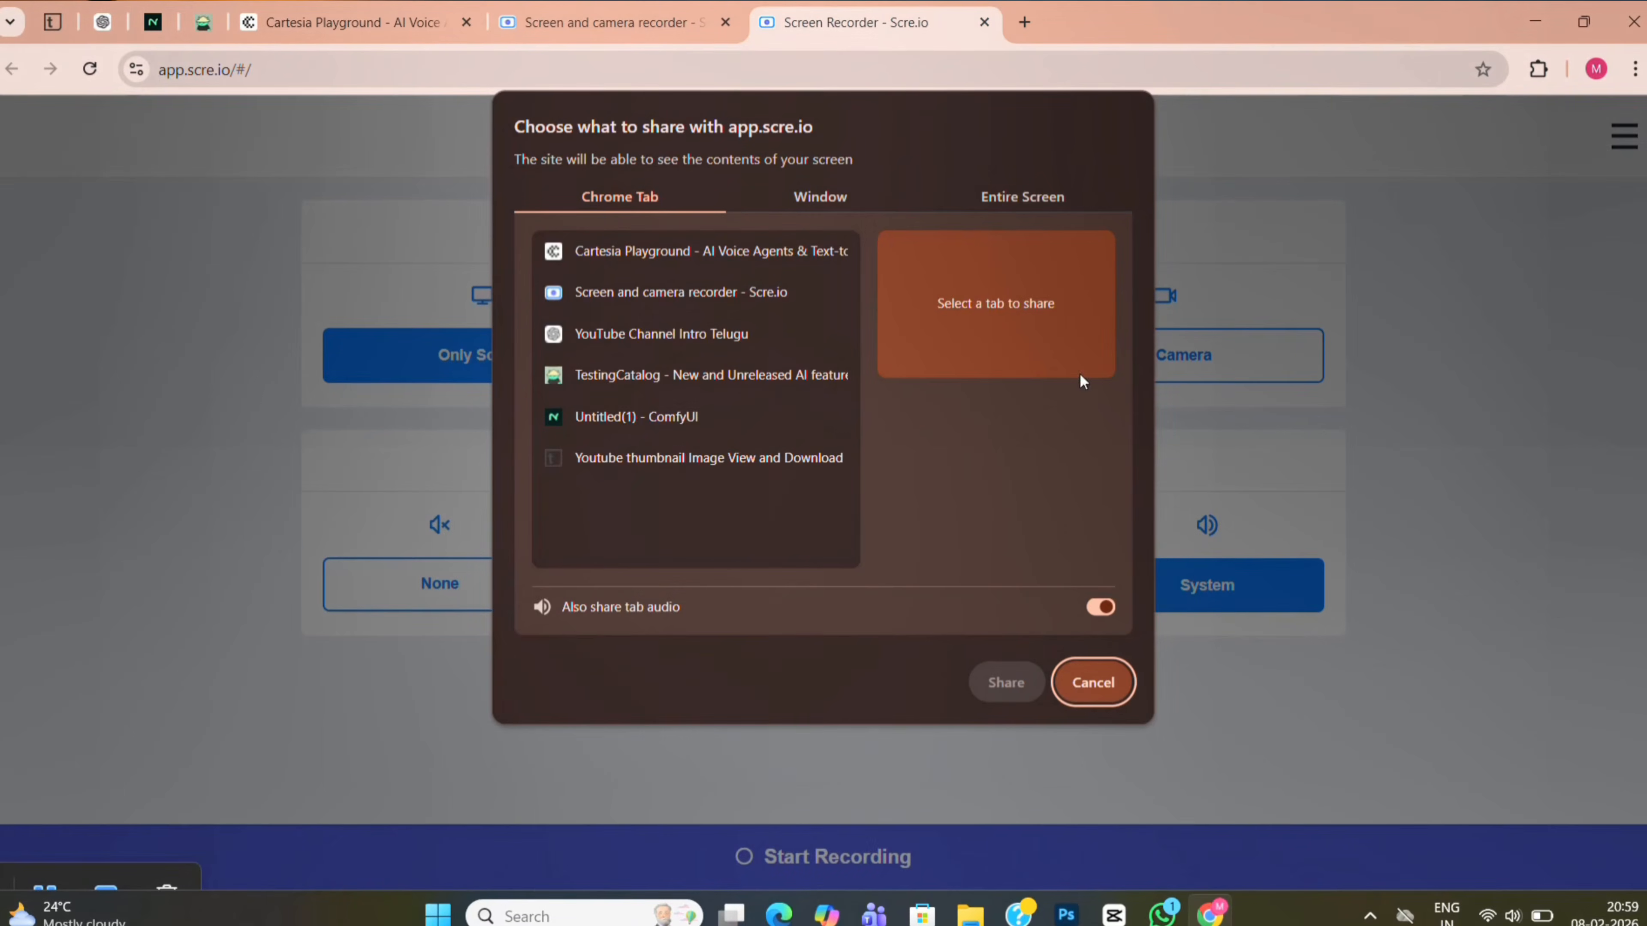
click(647, 257)
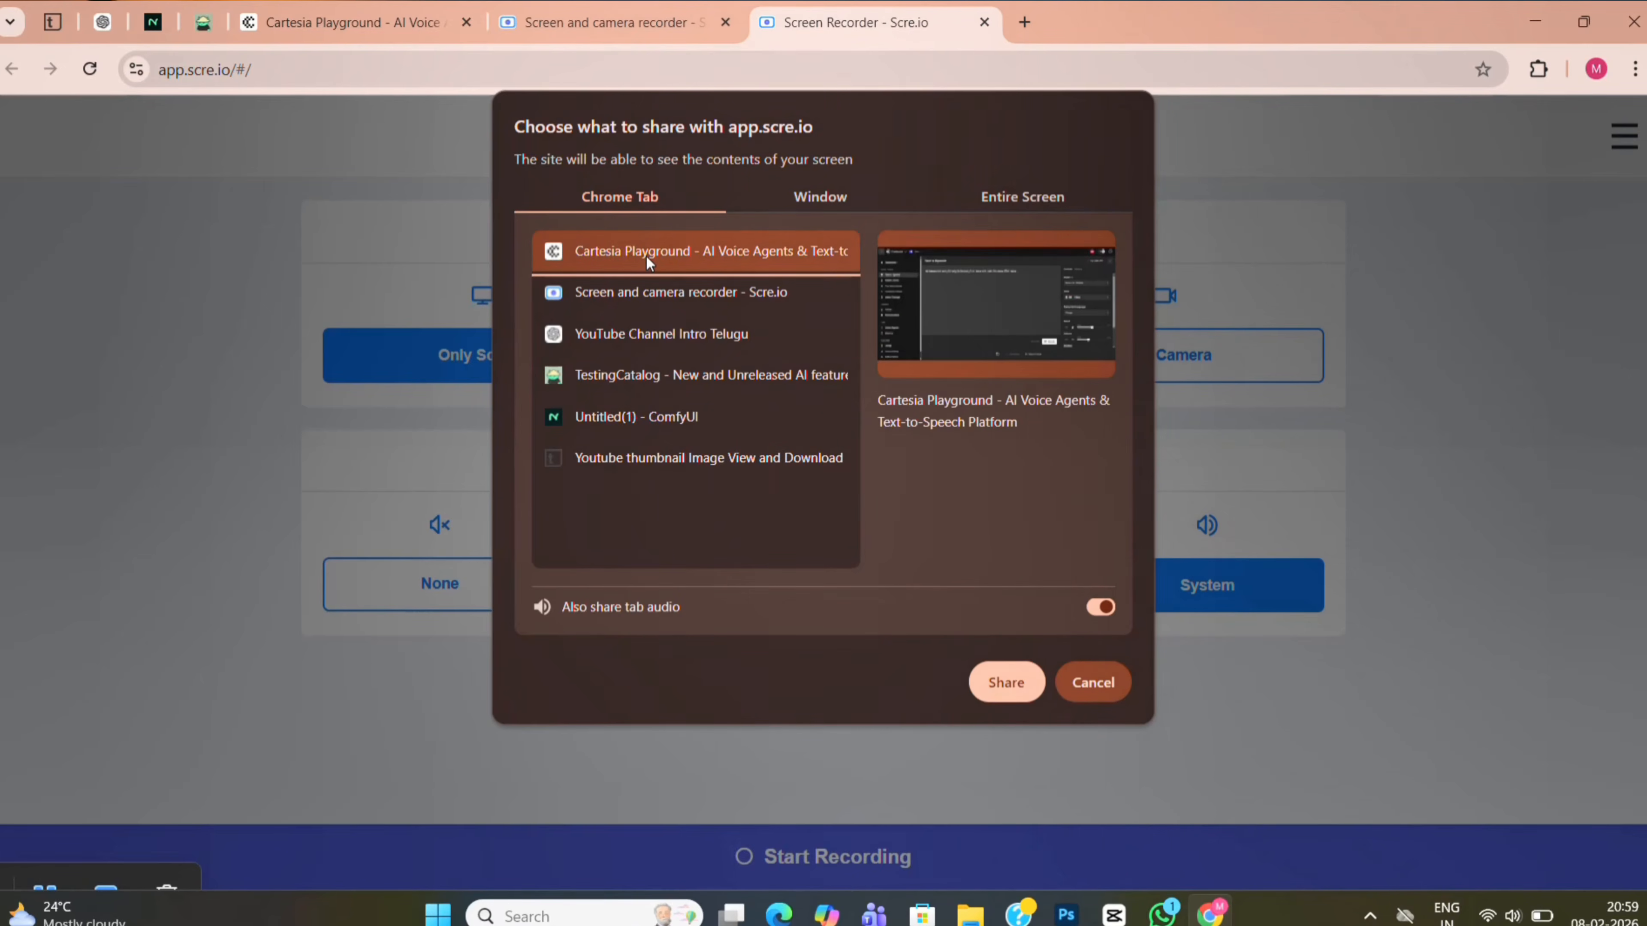
click(1004, 682)
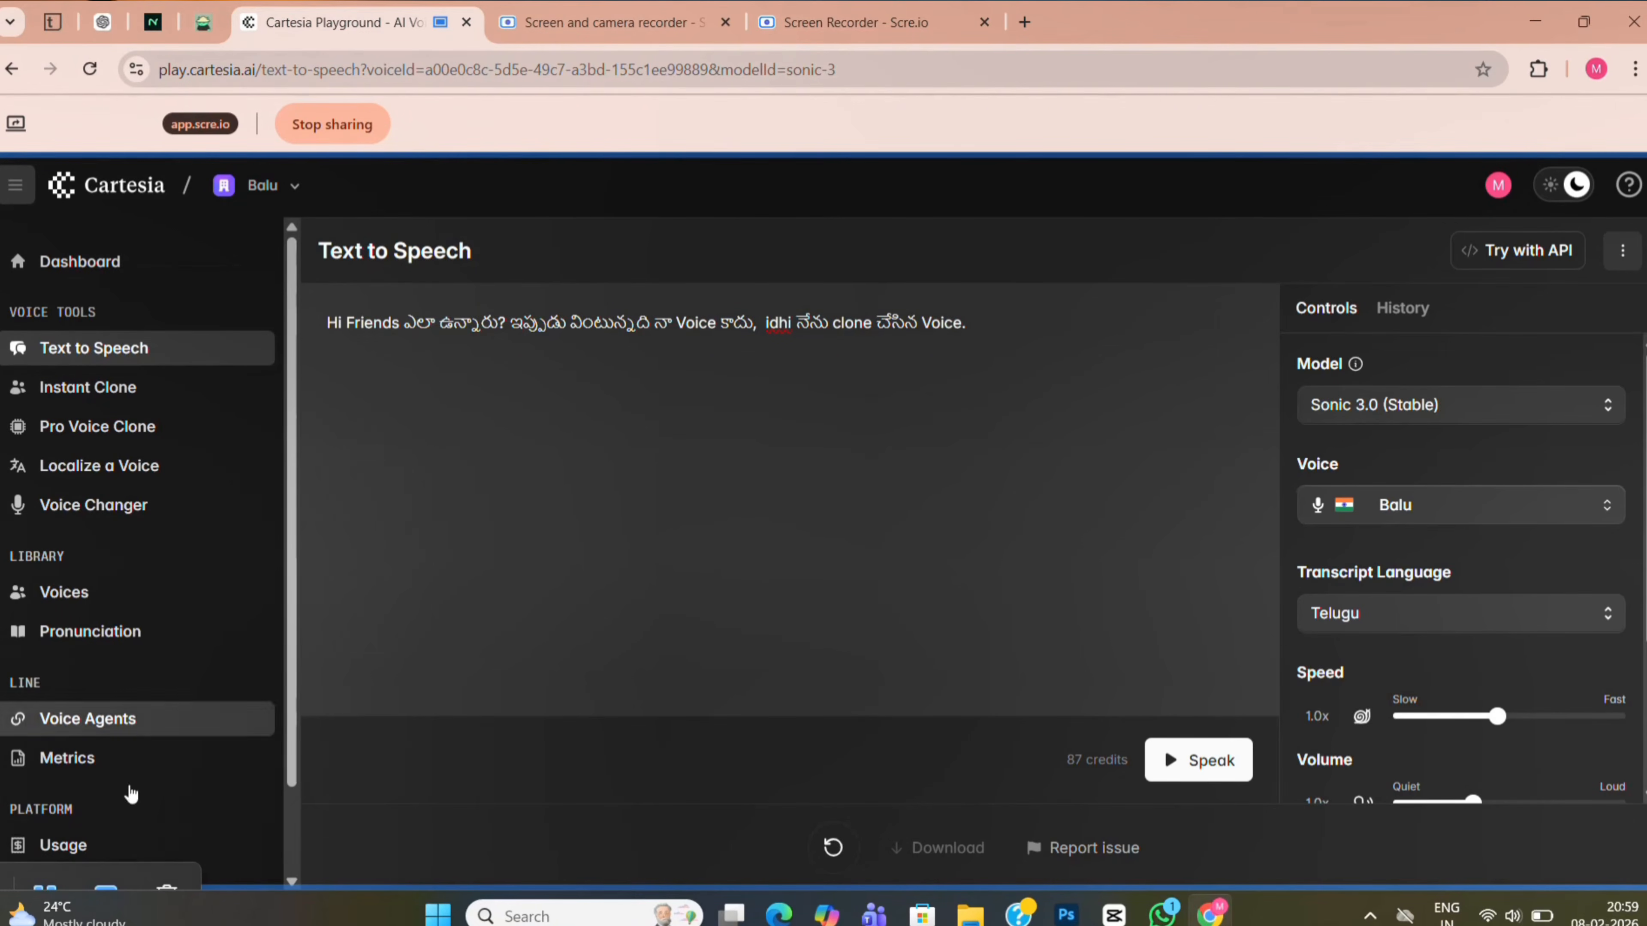
click(1202, 775)
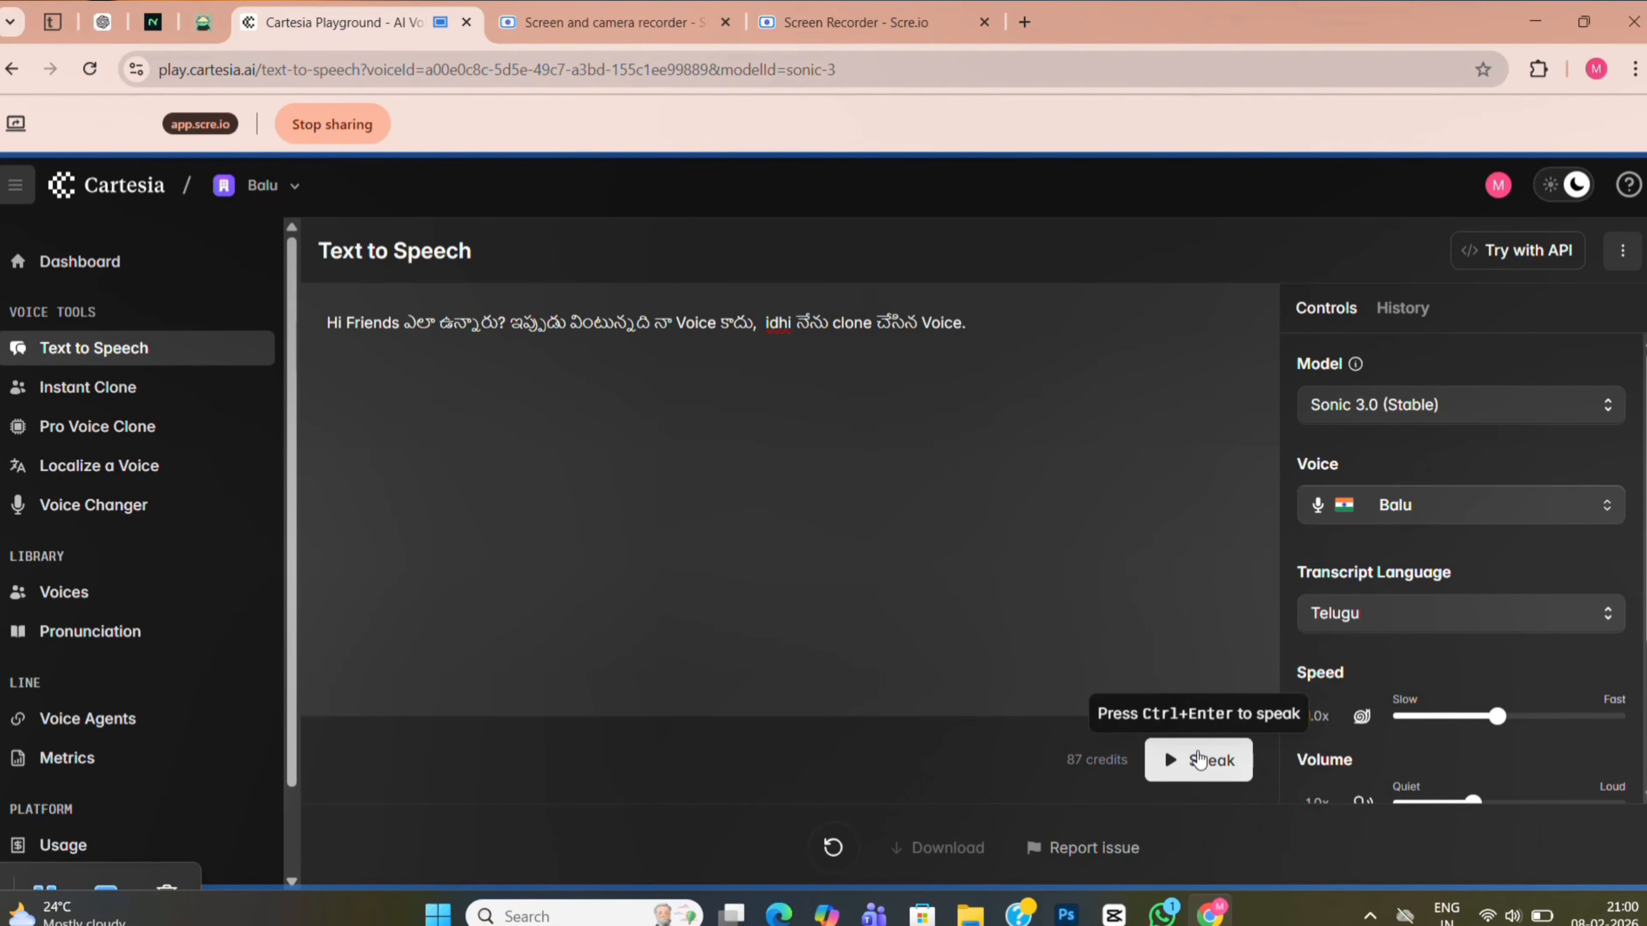
Stop sharing the Cartesia tab and return to Scre.io, dismissing the congratulations dialog to reach the recorded video.
click(348, 127)
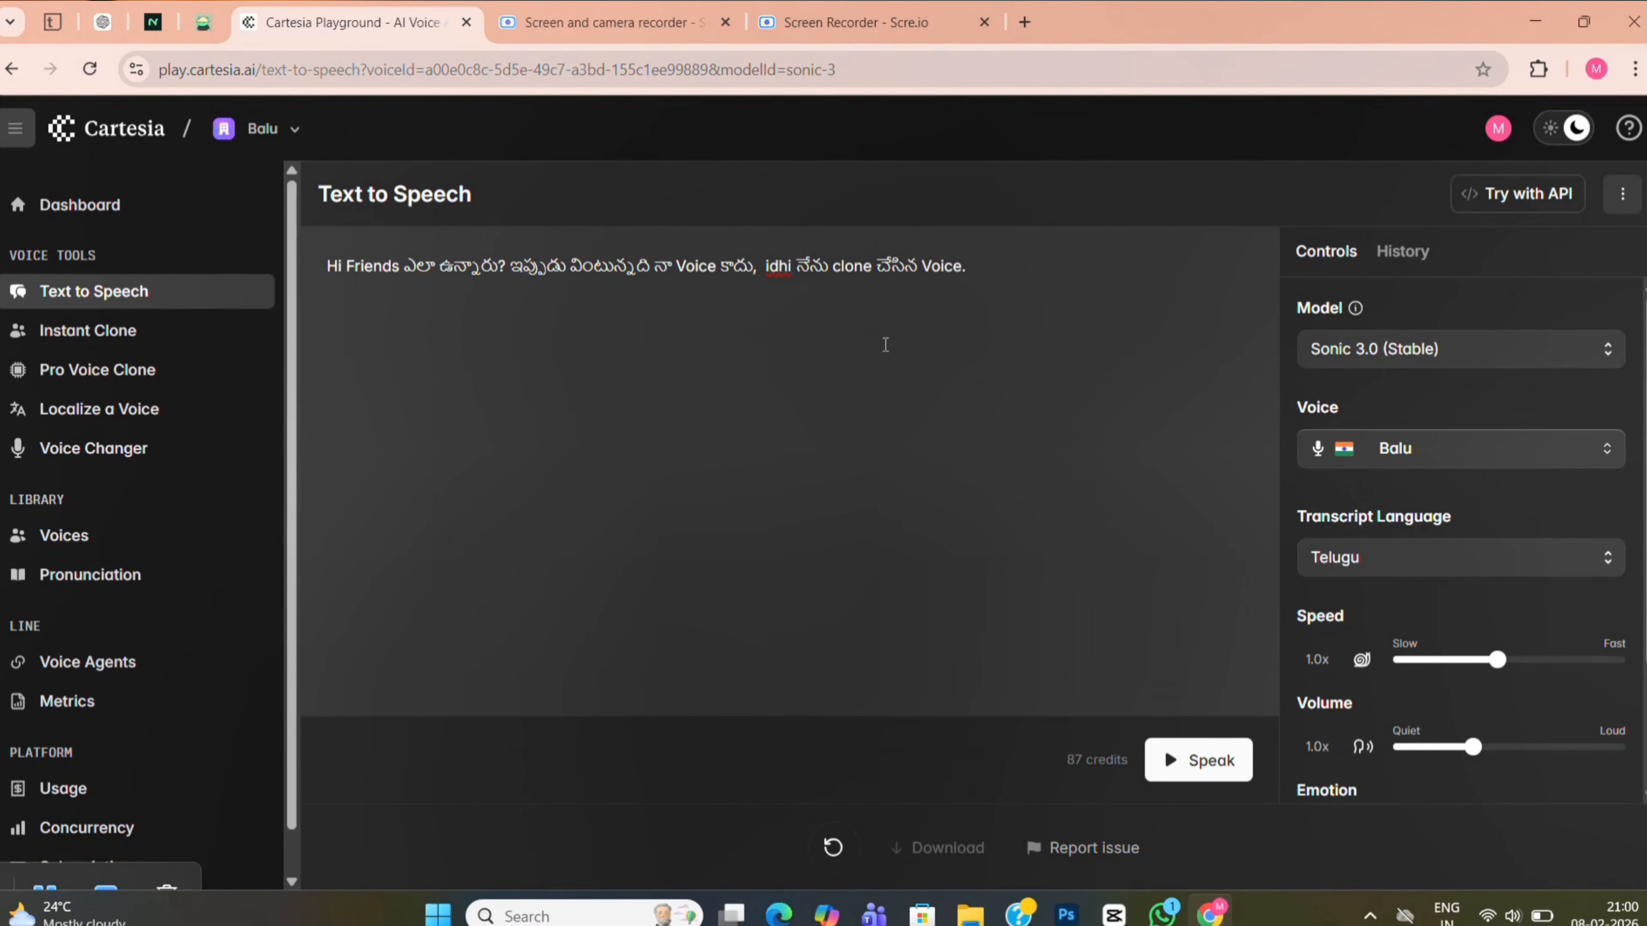
click(846, 16)
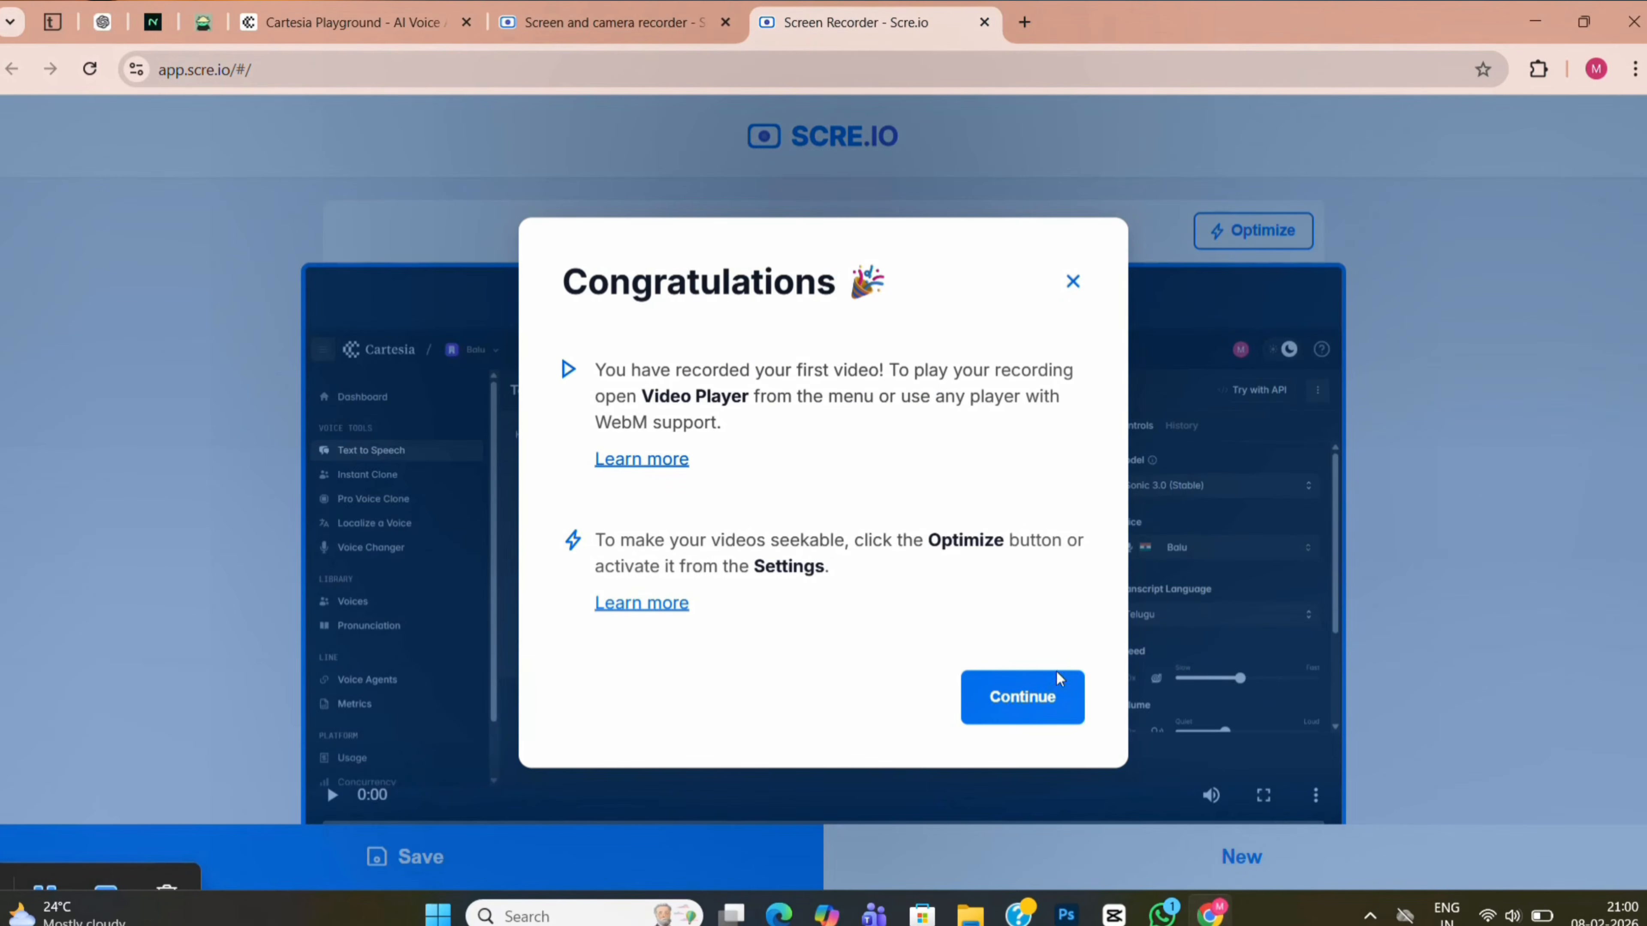
click(1041, 697)
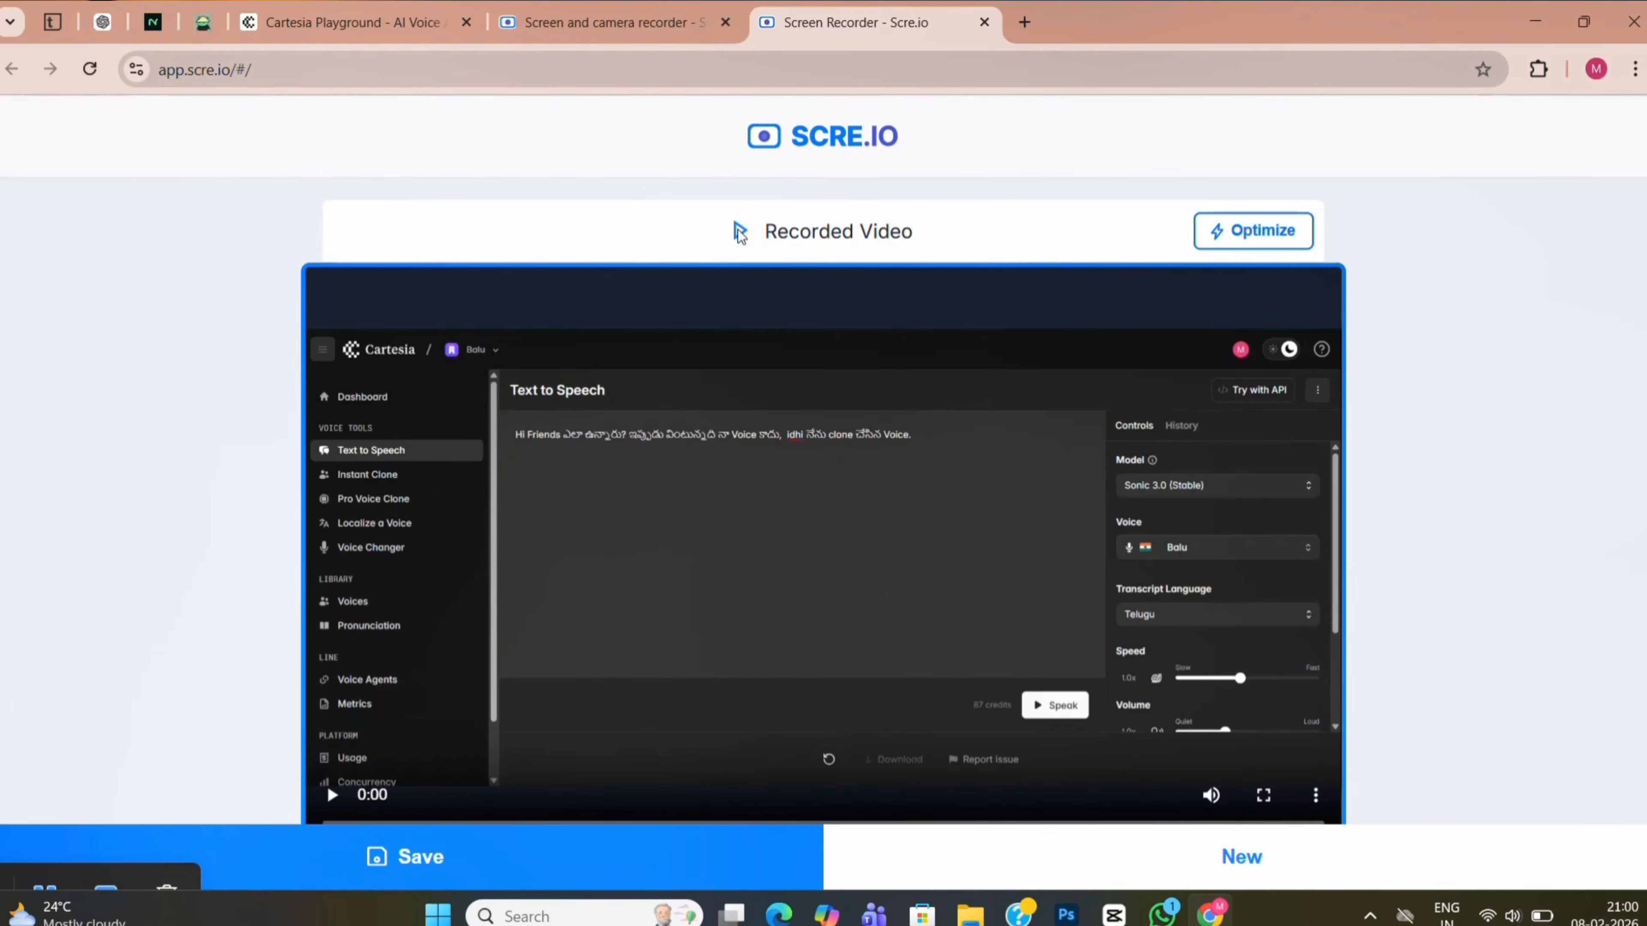
Play back the recorded video with its sound in Scre.io and save the recording.
click(869, 562)
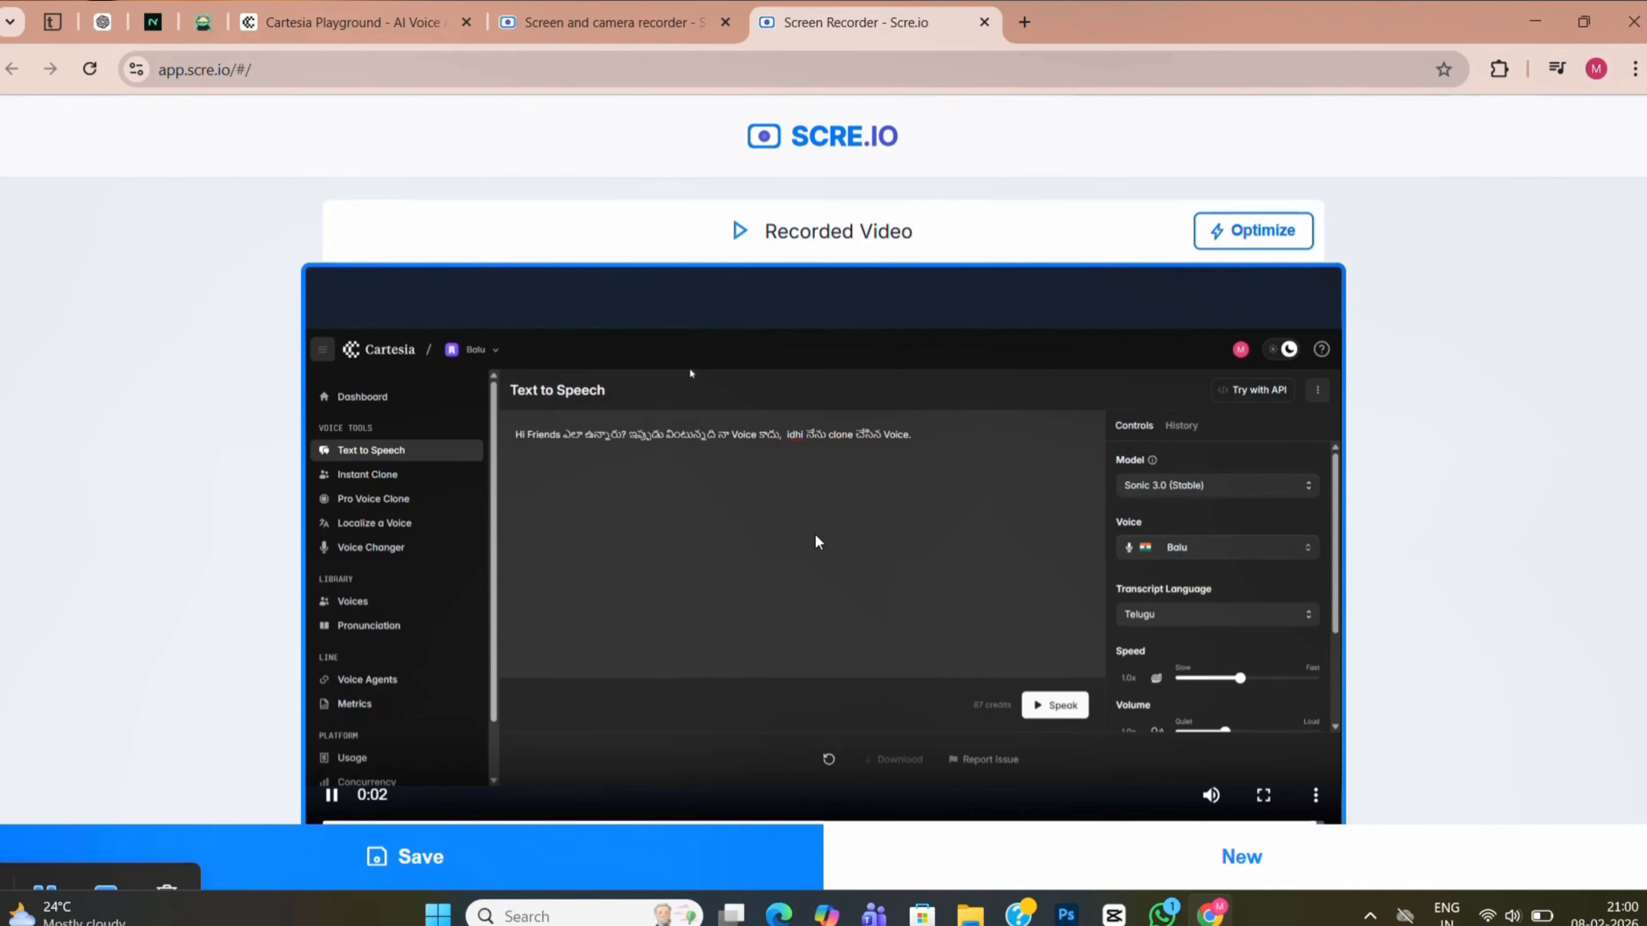
mouse_move(1212, 795)
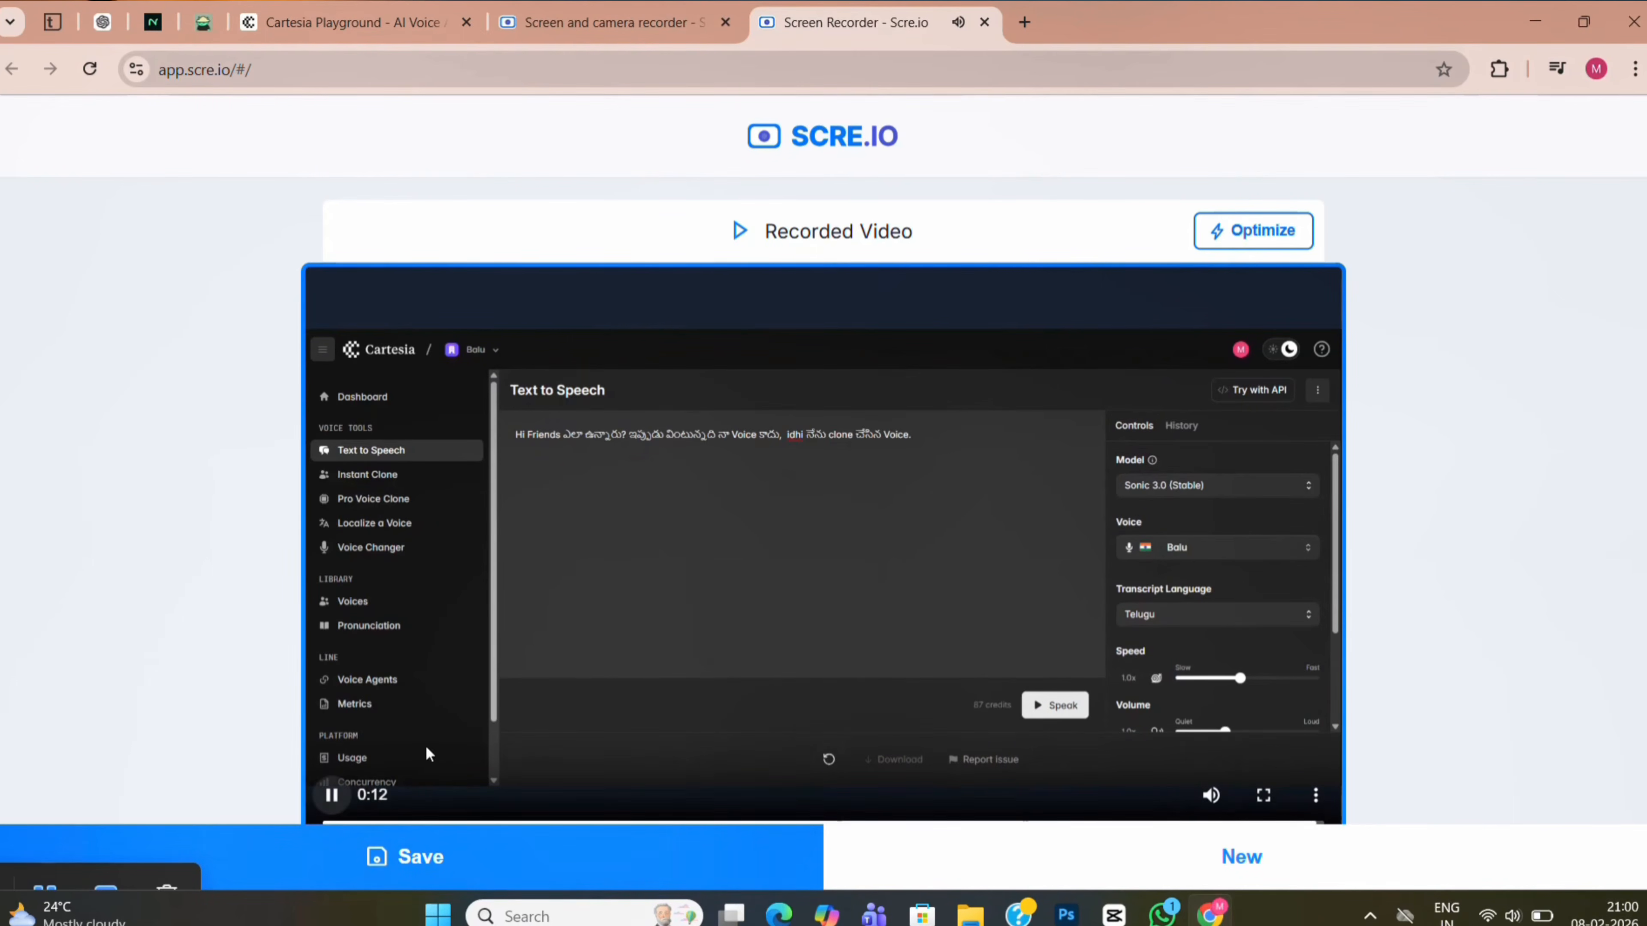
click(389, 869)
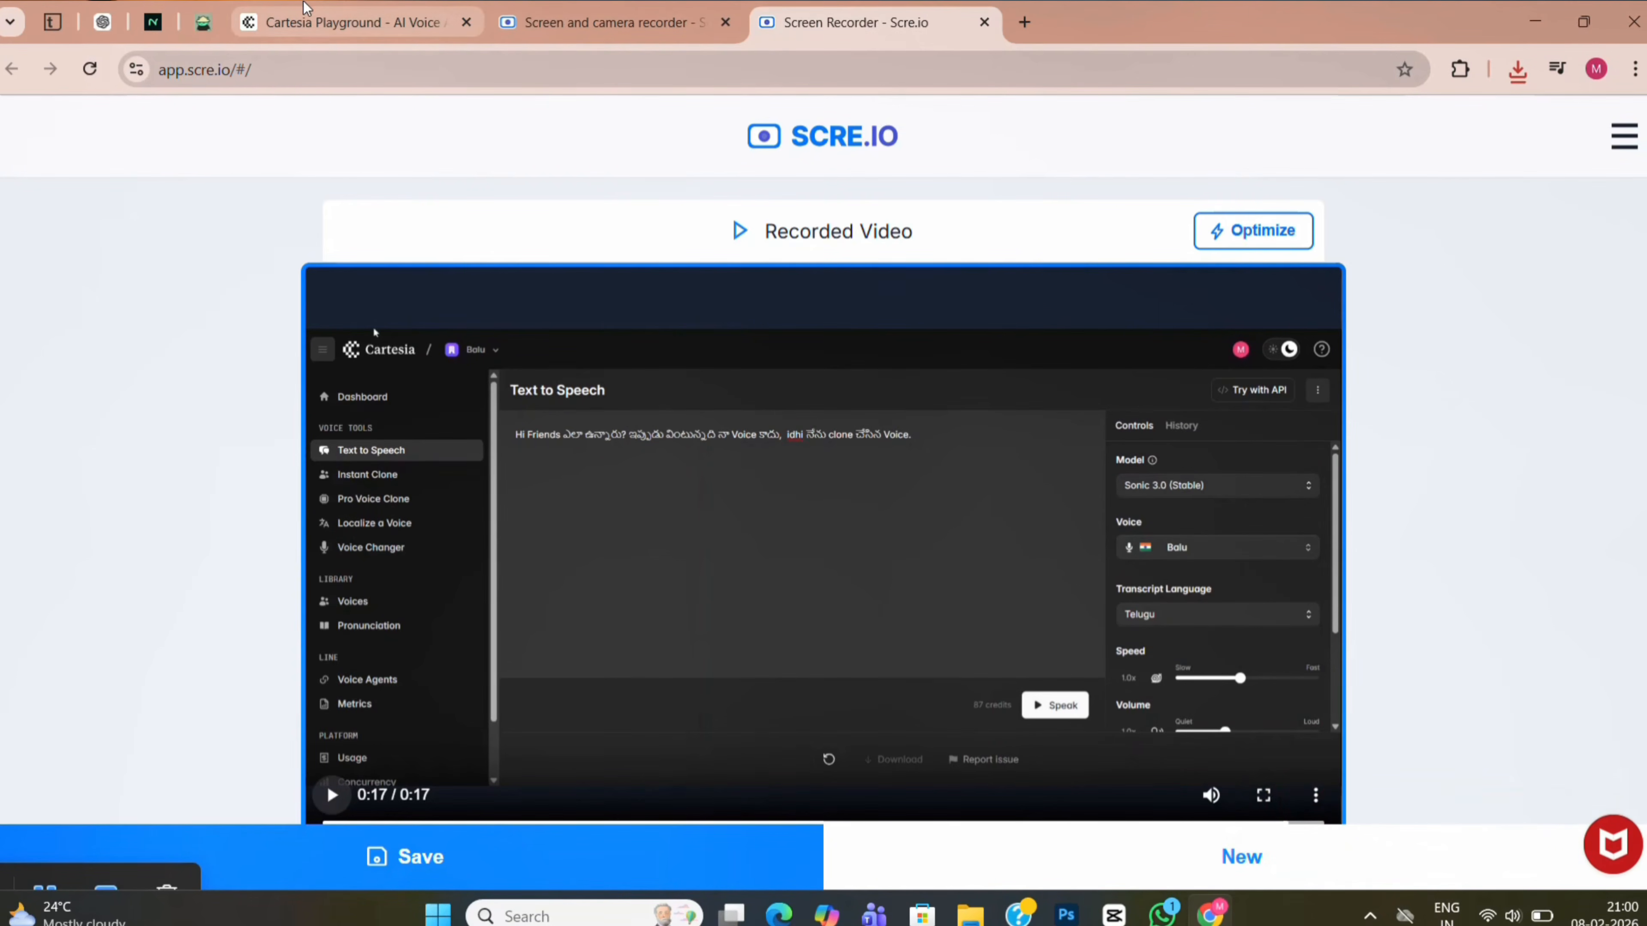
Return to the Cartesia Playground and change the transcript language for the cloned voice to English.
click(333, 21)
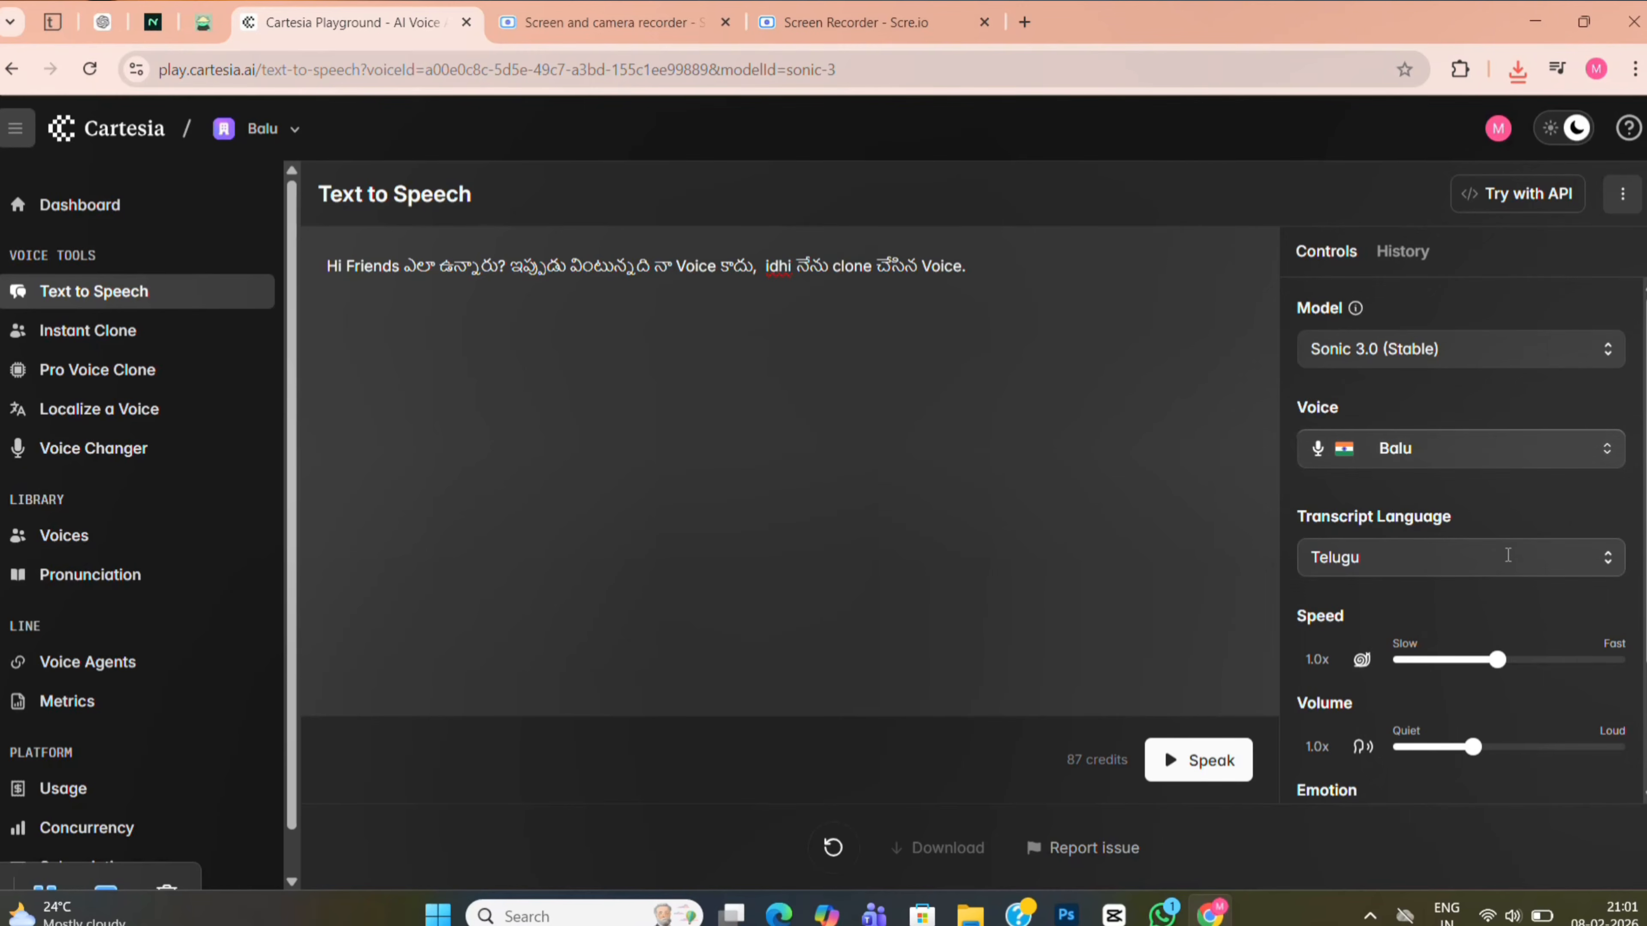
click(1469, 564)
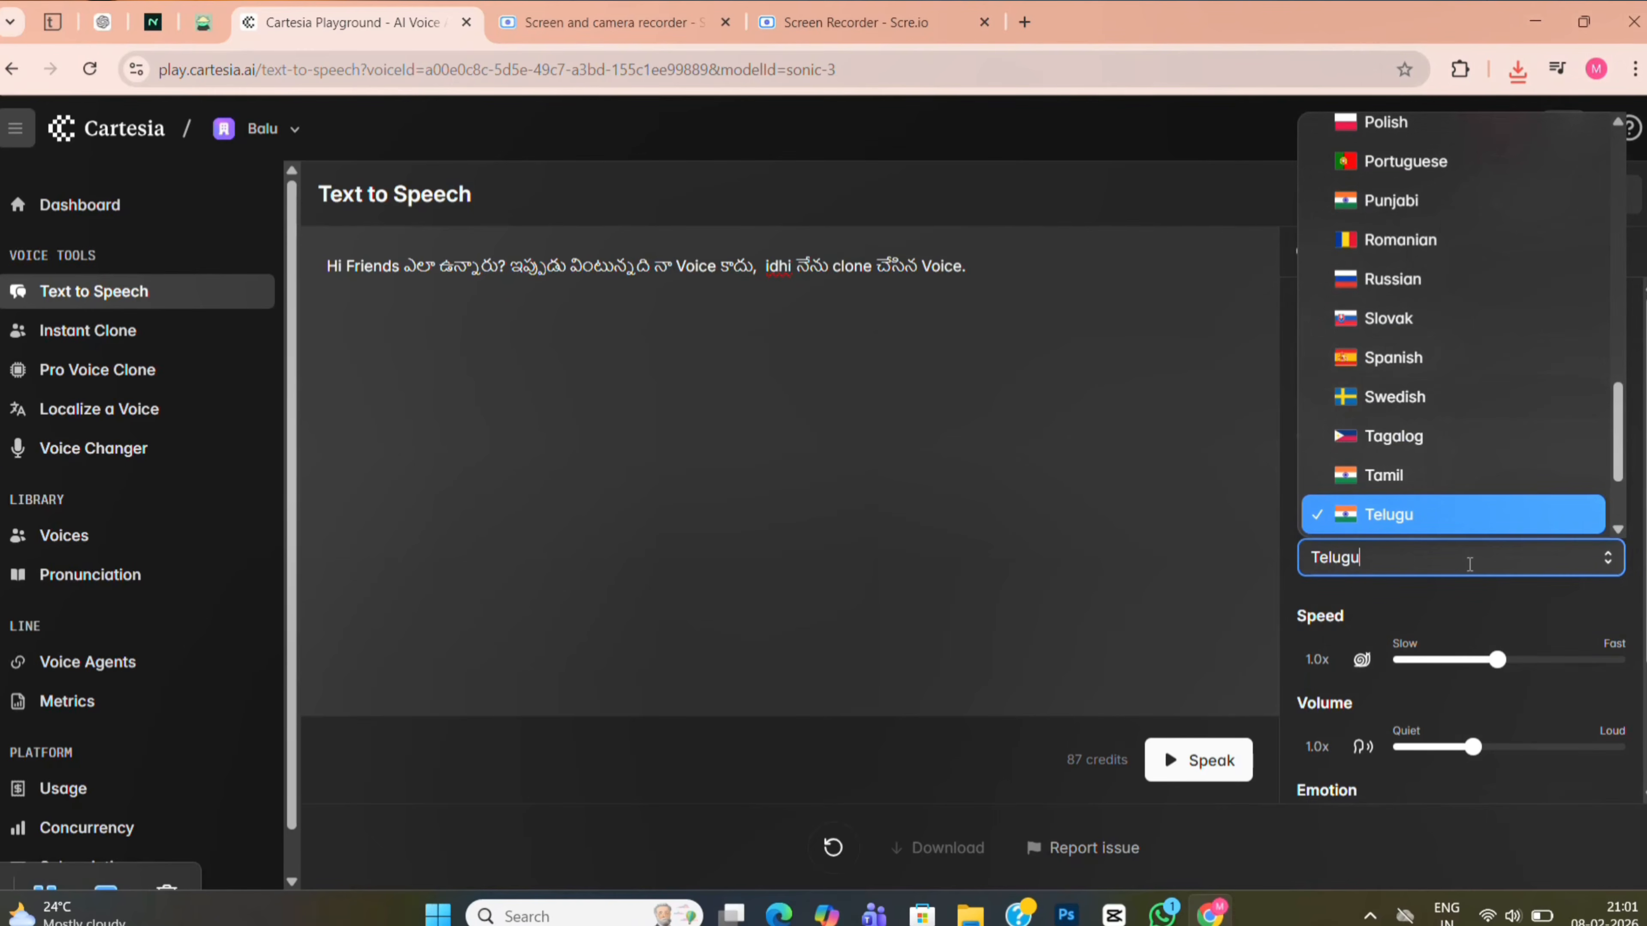
text(e)
key(BackSpace)
key(BackSpace)
key(BackSpace)
key(BackSpace)
key(BackSpace)
key(BackSpace)
key(BackSpace)
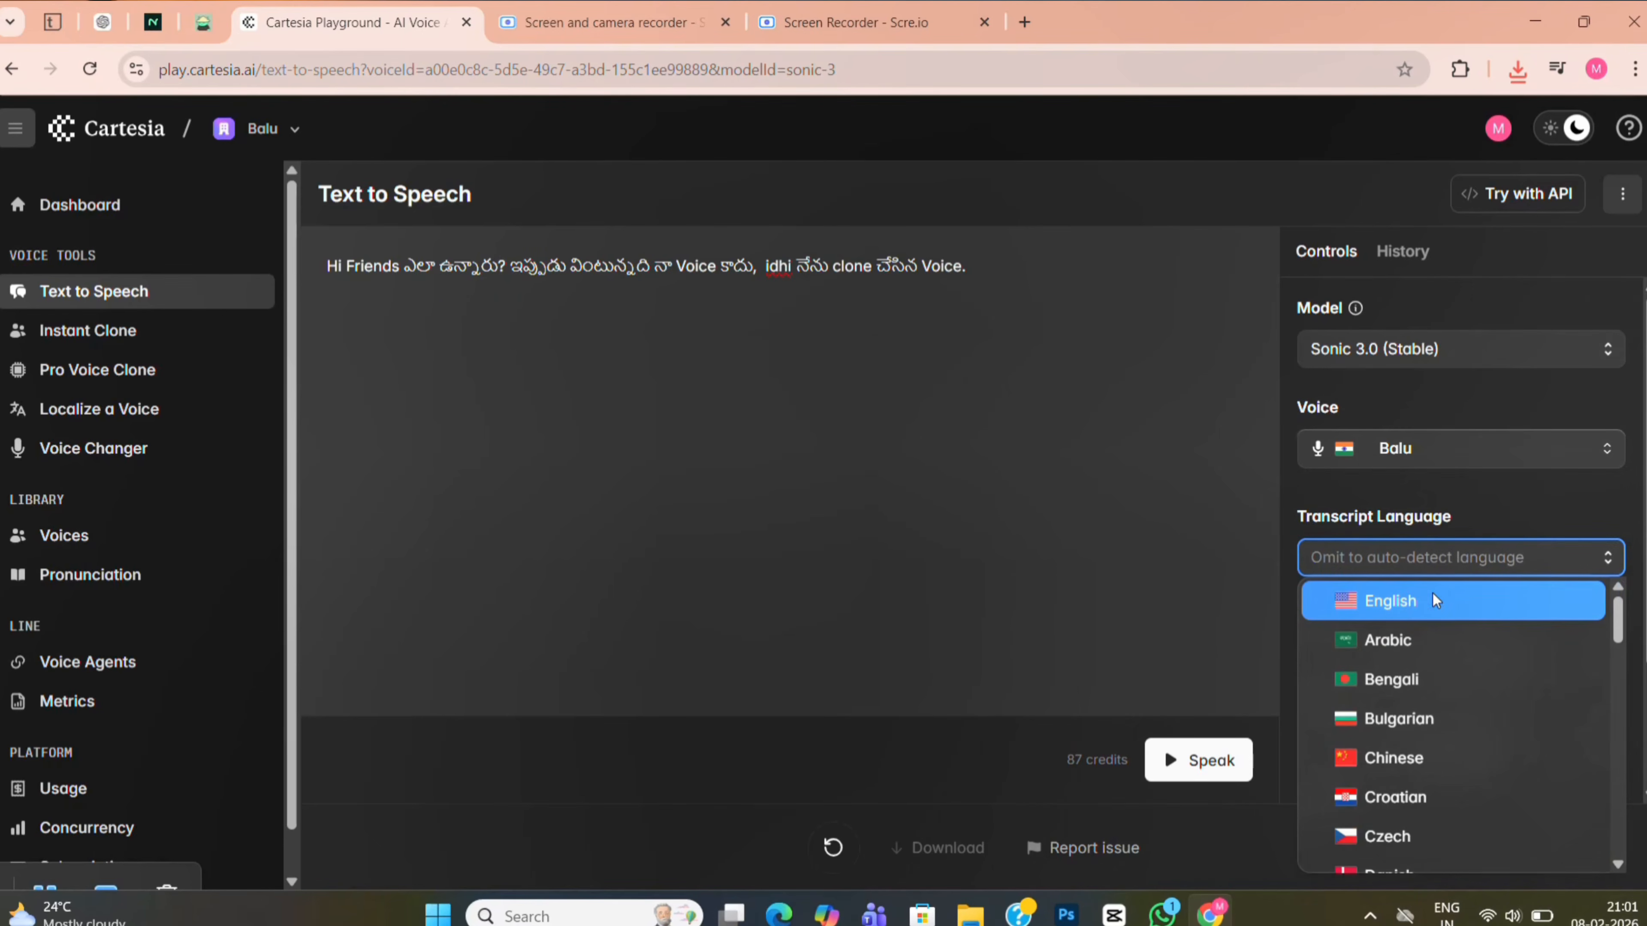
click(1433, 600)
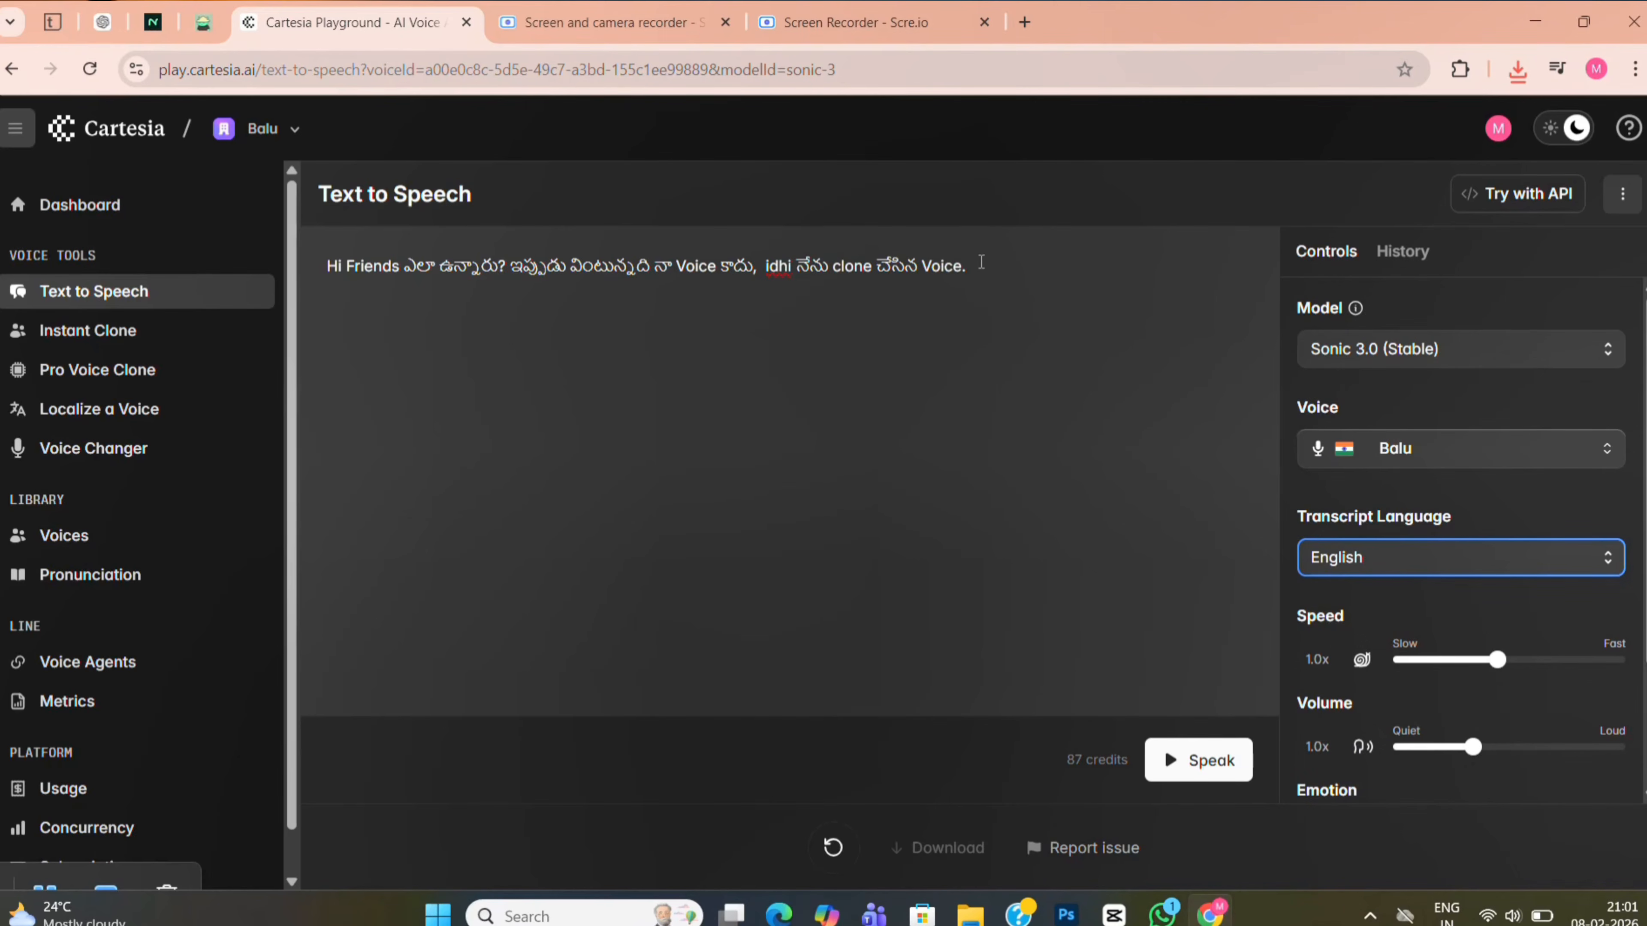
Replace the script with English text beginning "Hi friends, how are you?" and ending "a voice that I have cloned.", and speak it in the cloned voice.
drag(981, 262, 324, 263)
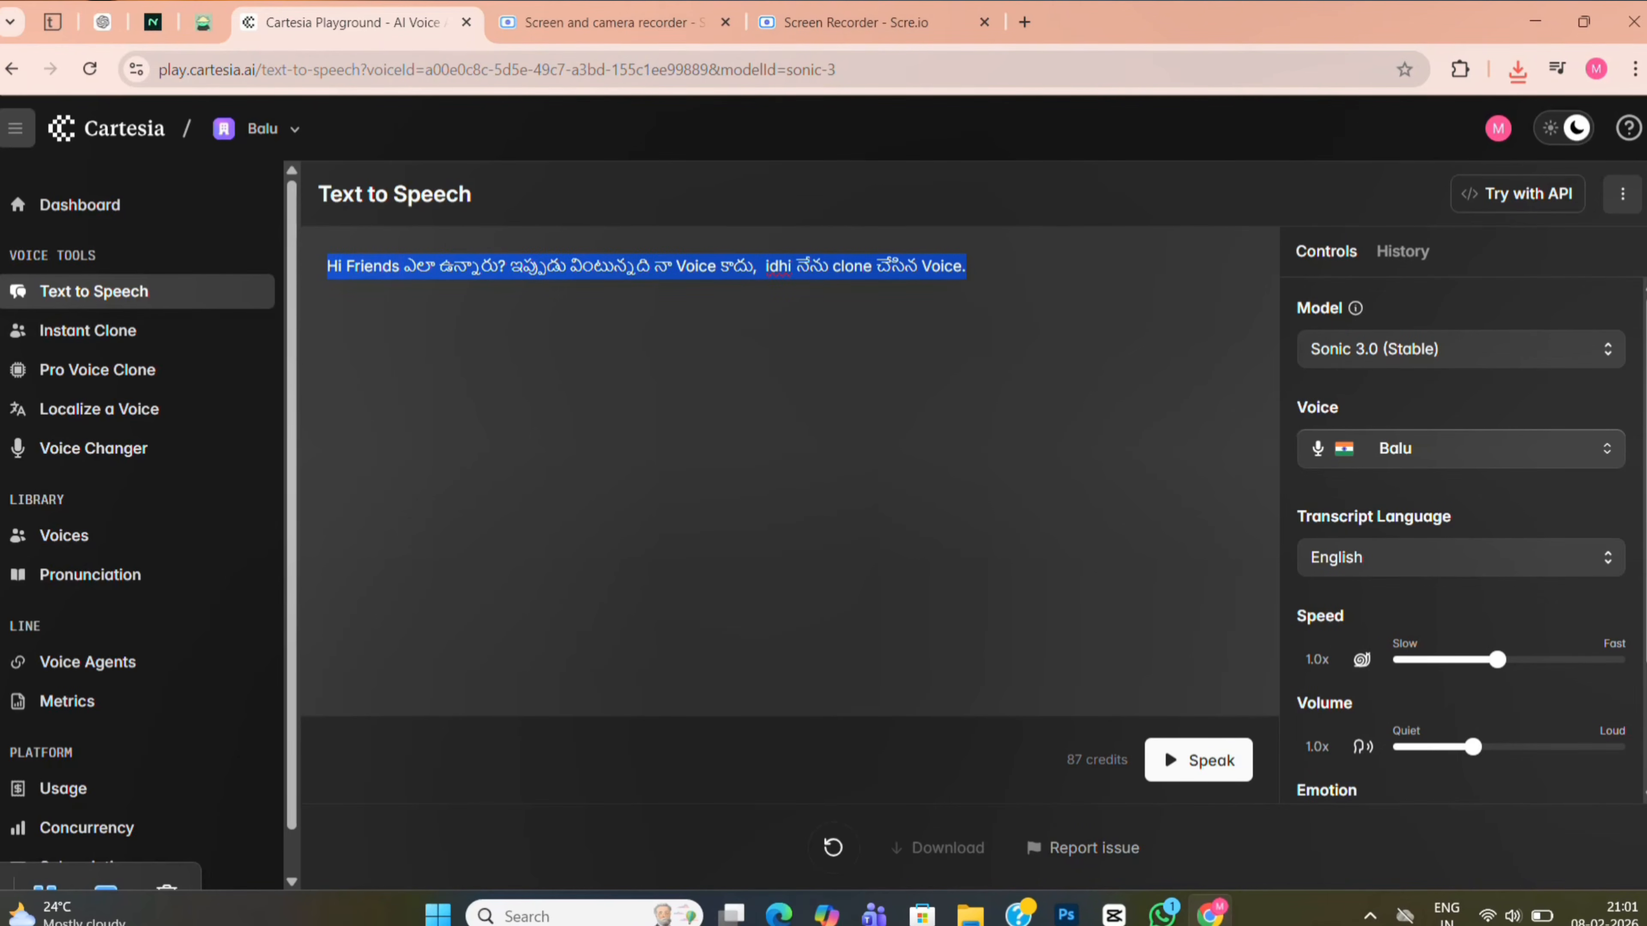
text(Hi friends, how are you?The voice you are hearing right now is not my real voice.This is a voice that I have cloned.)
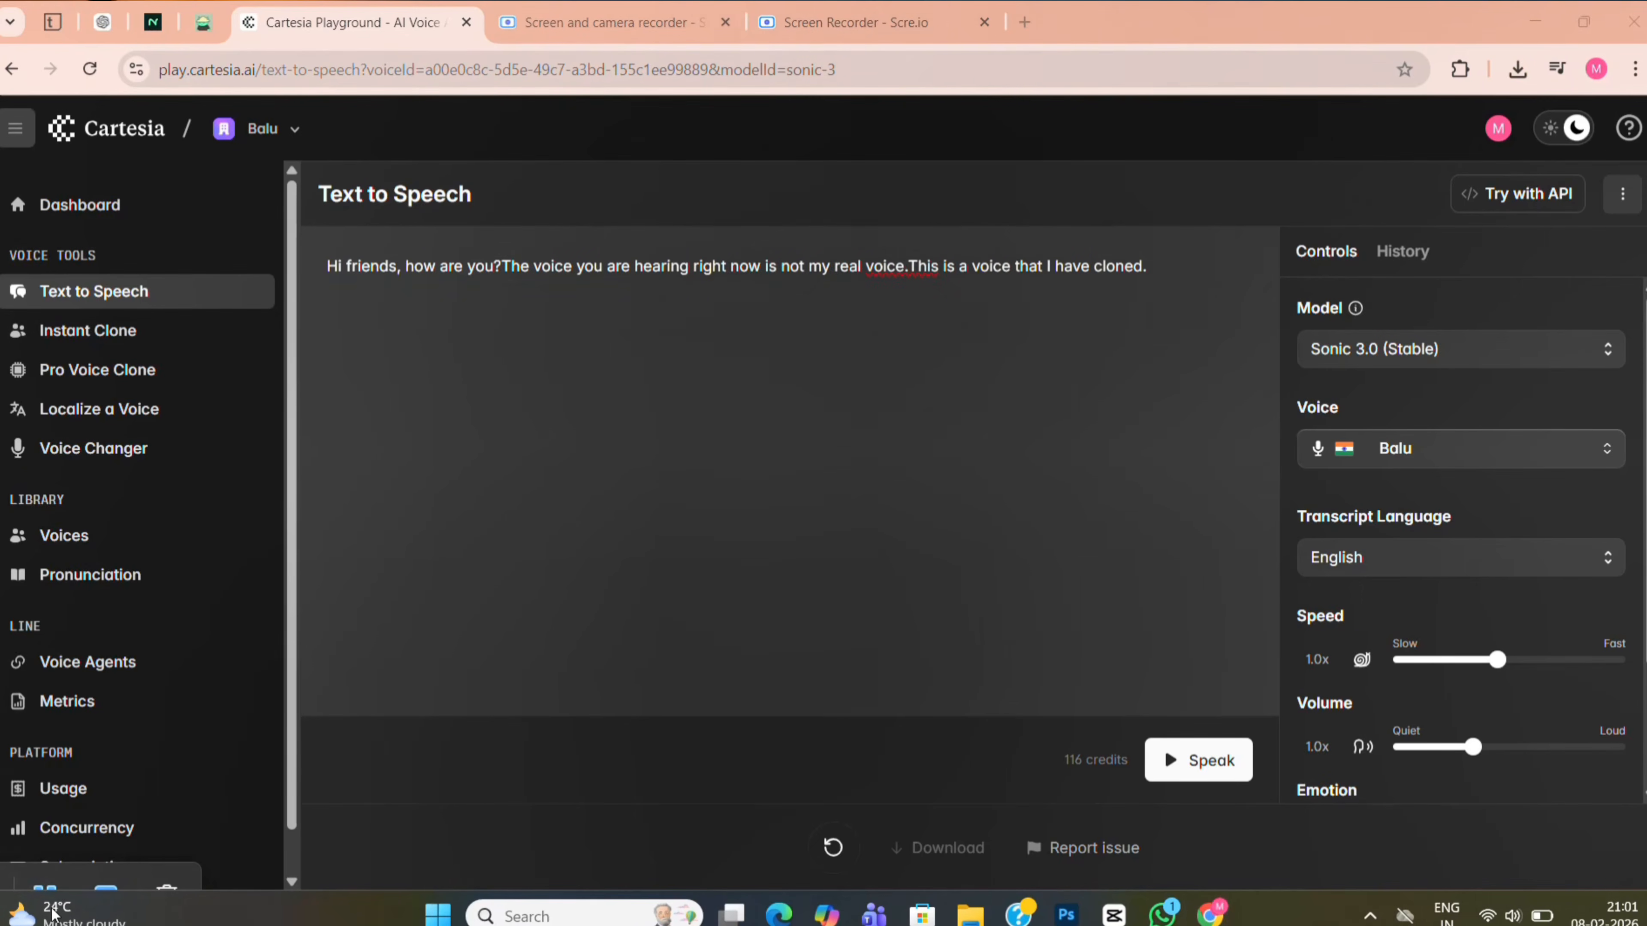
click(1177, 766)
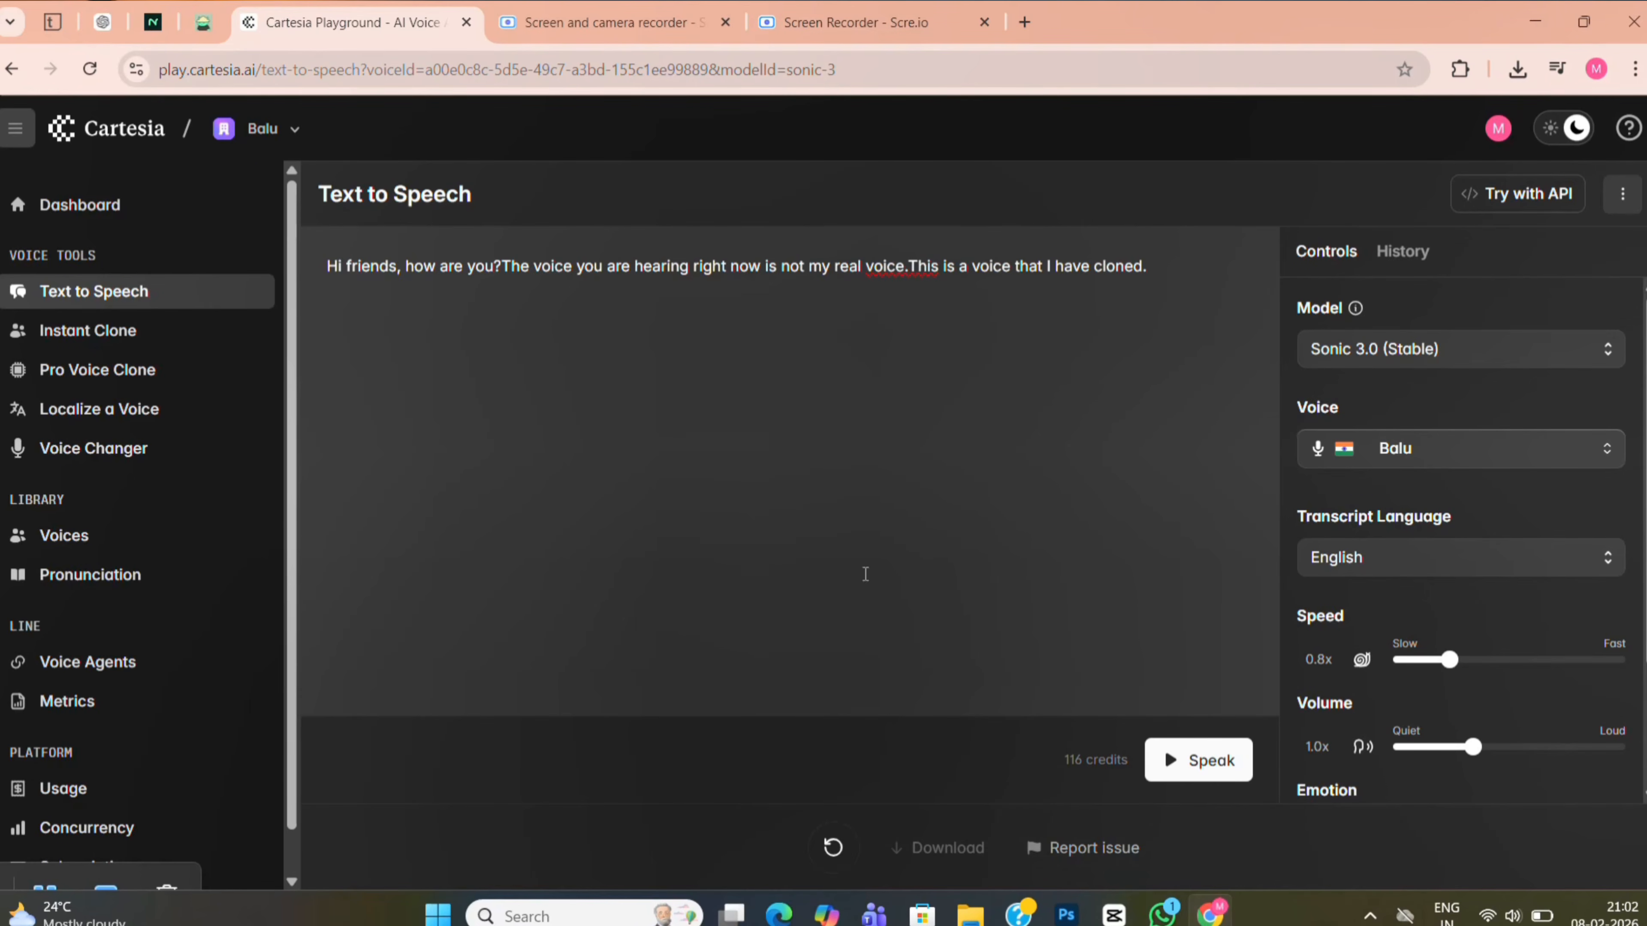
click(617, 29)
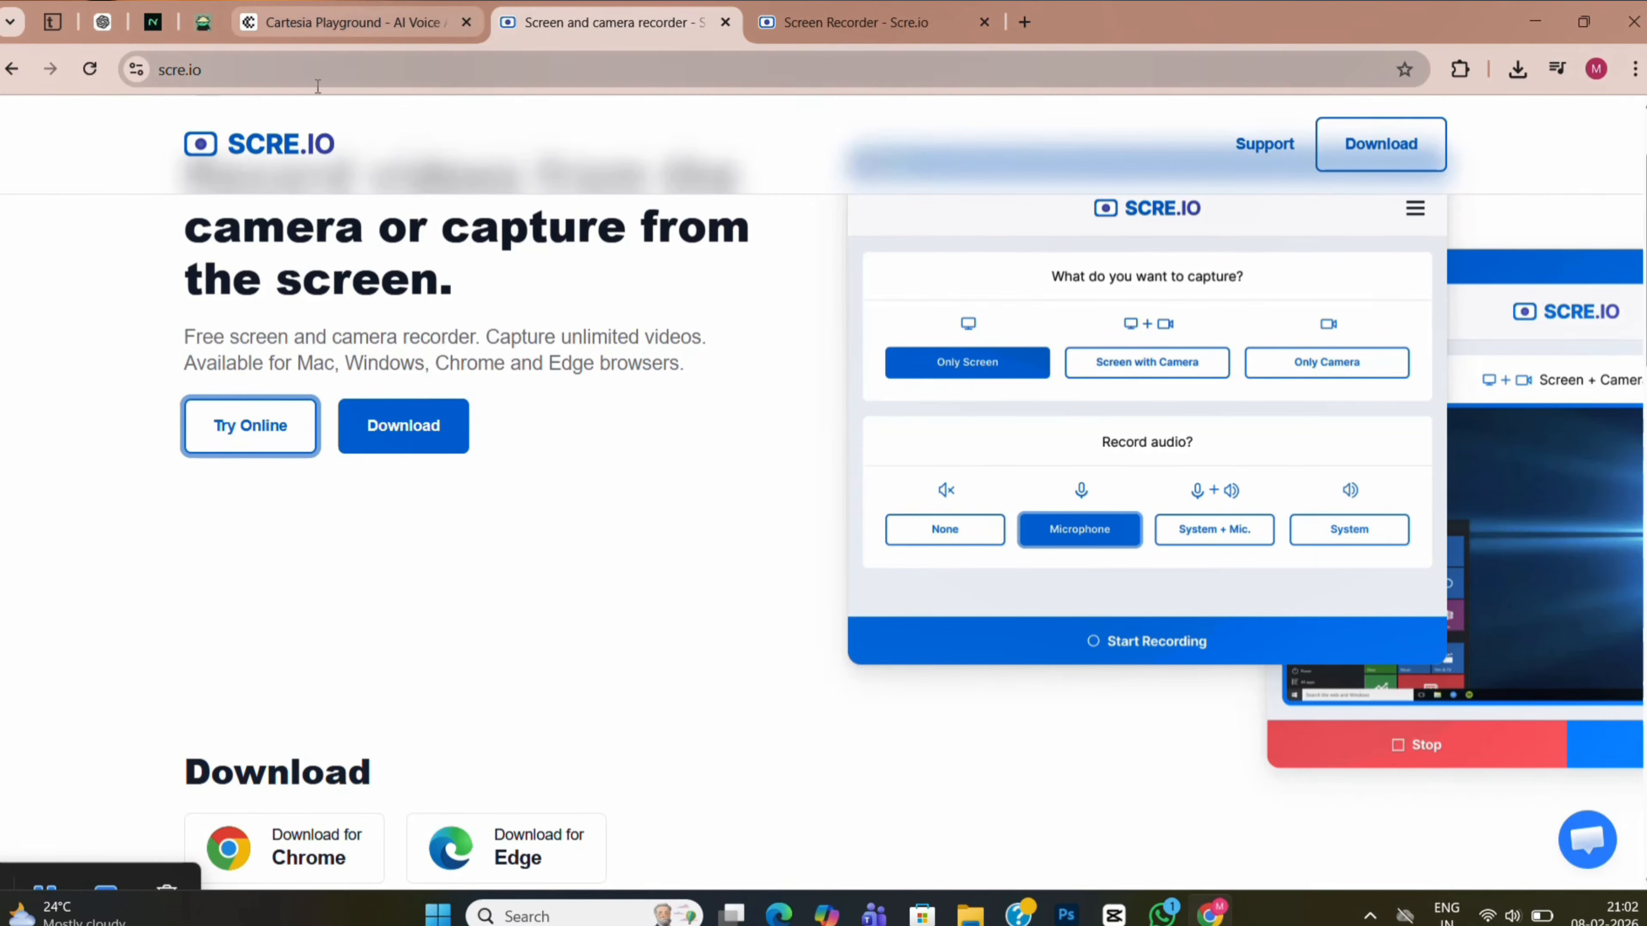
click(309, 21)
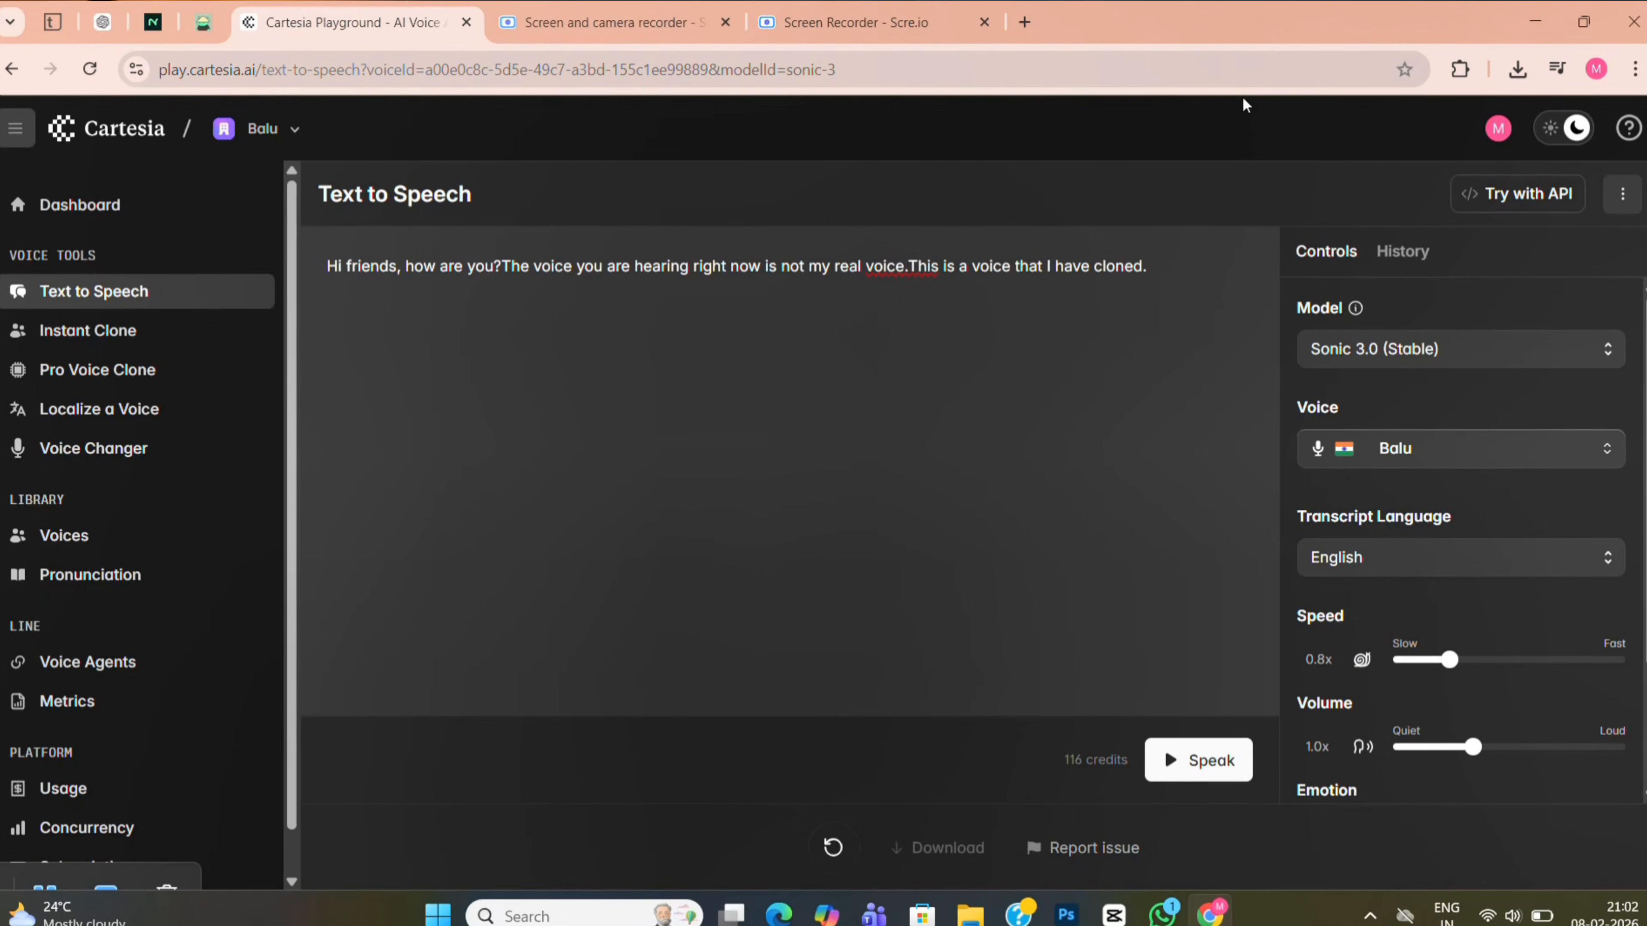
Check the remaining credits of the signed-in Cartesia account and return to the Text to Speech page.
click(1498, 128)
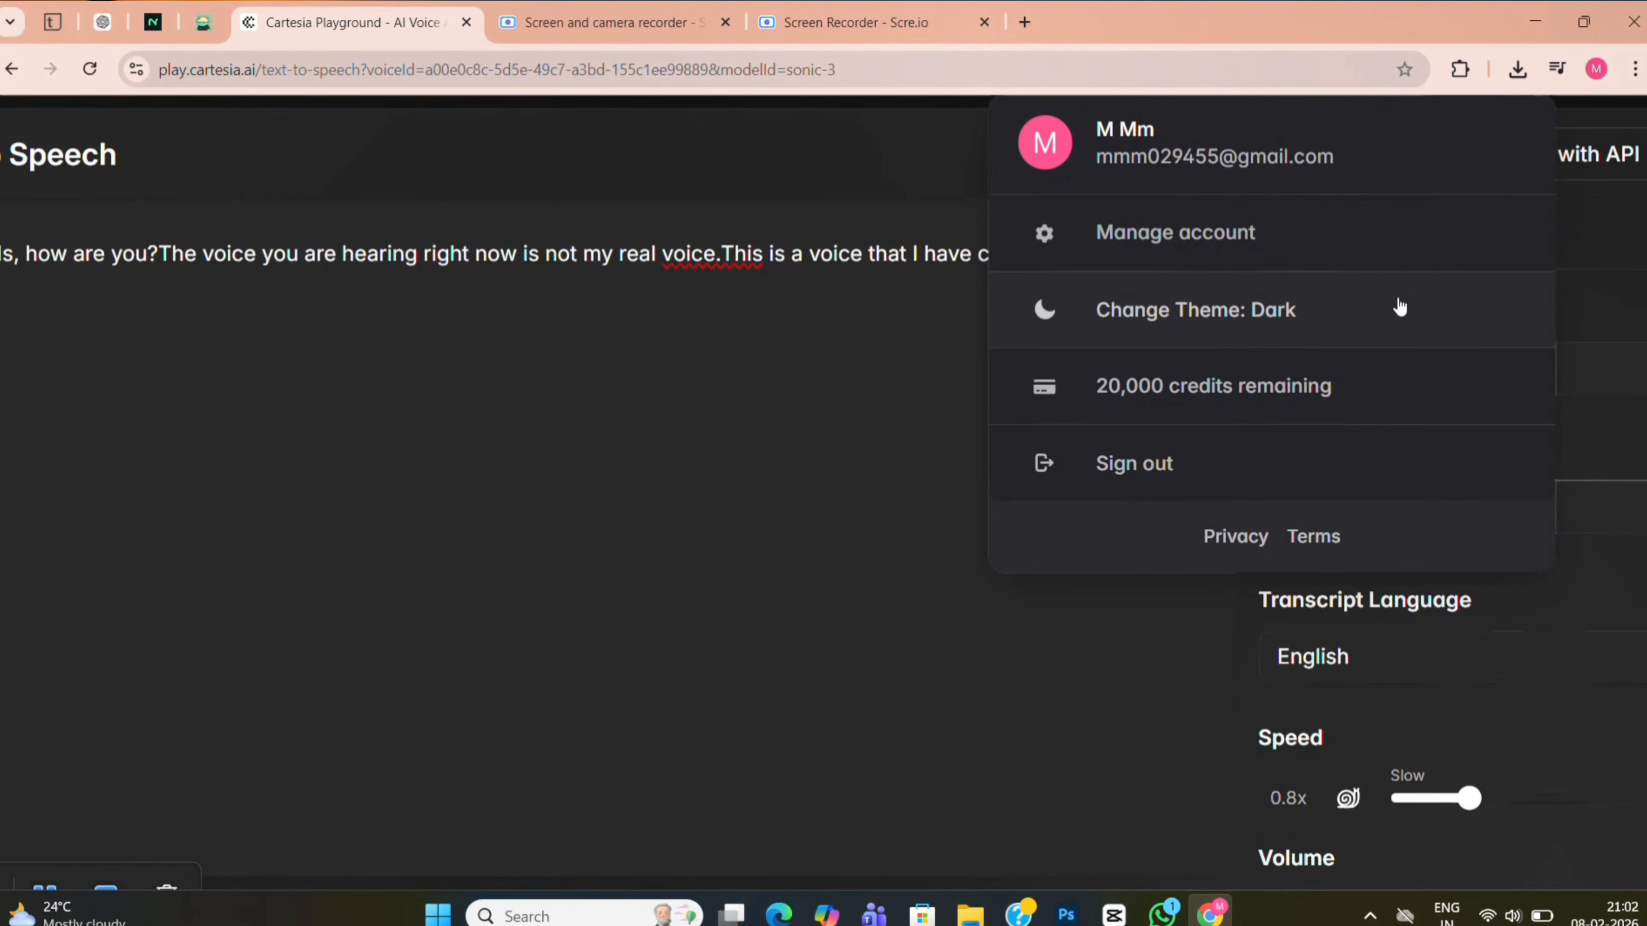
scroll(1327, 356, down, 5)
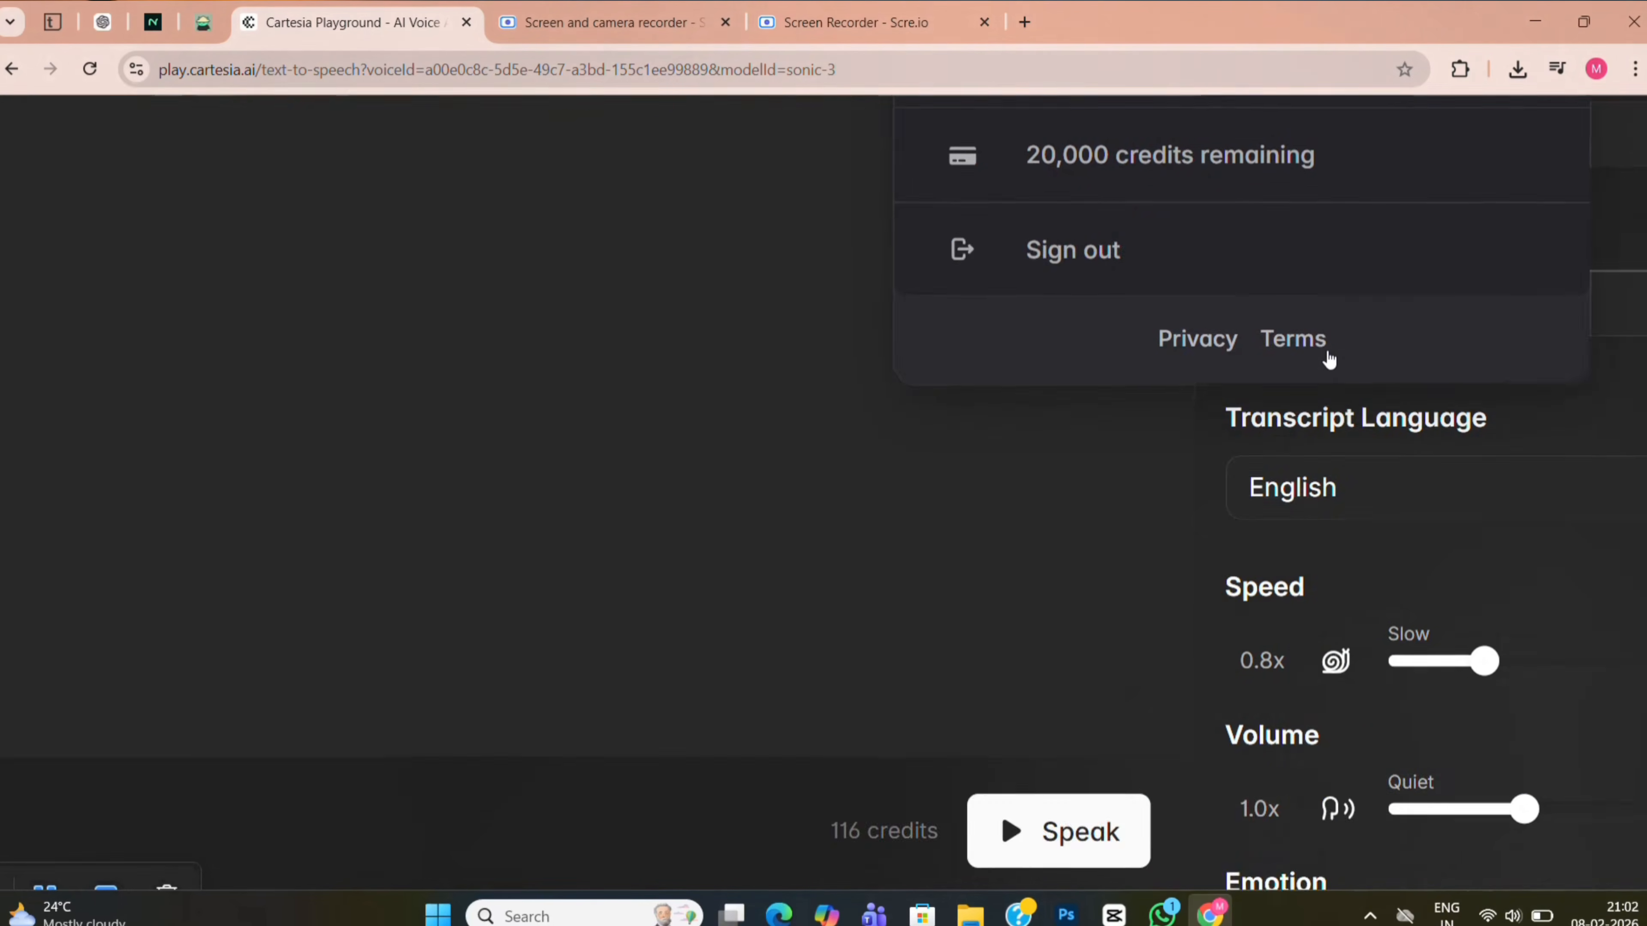
scroll(1327, 357, up, 2)
scroll(1327, 356, right, 3)
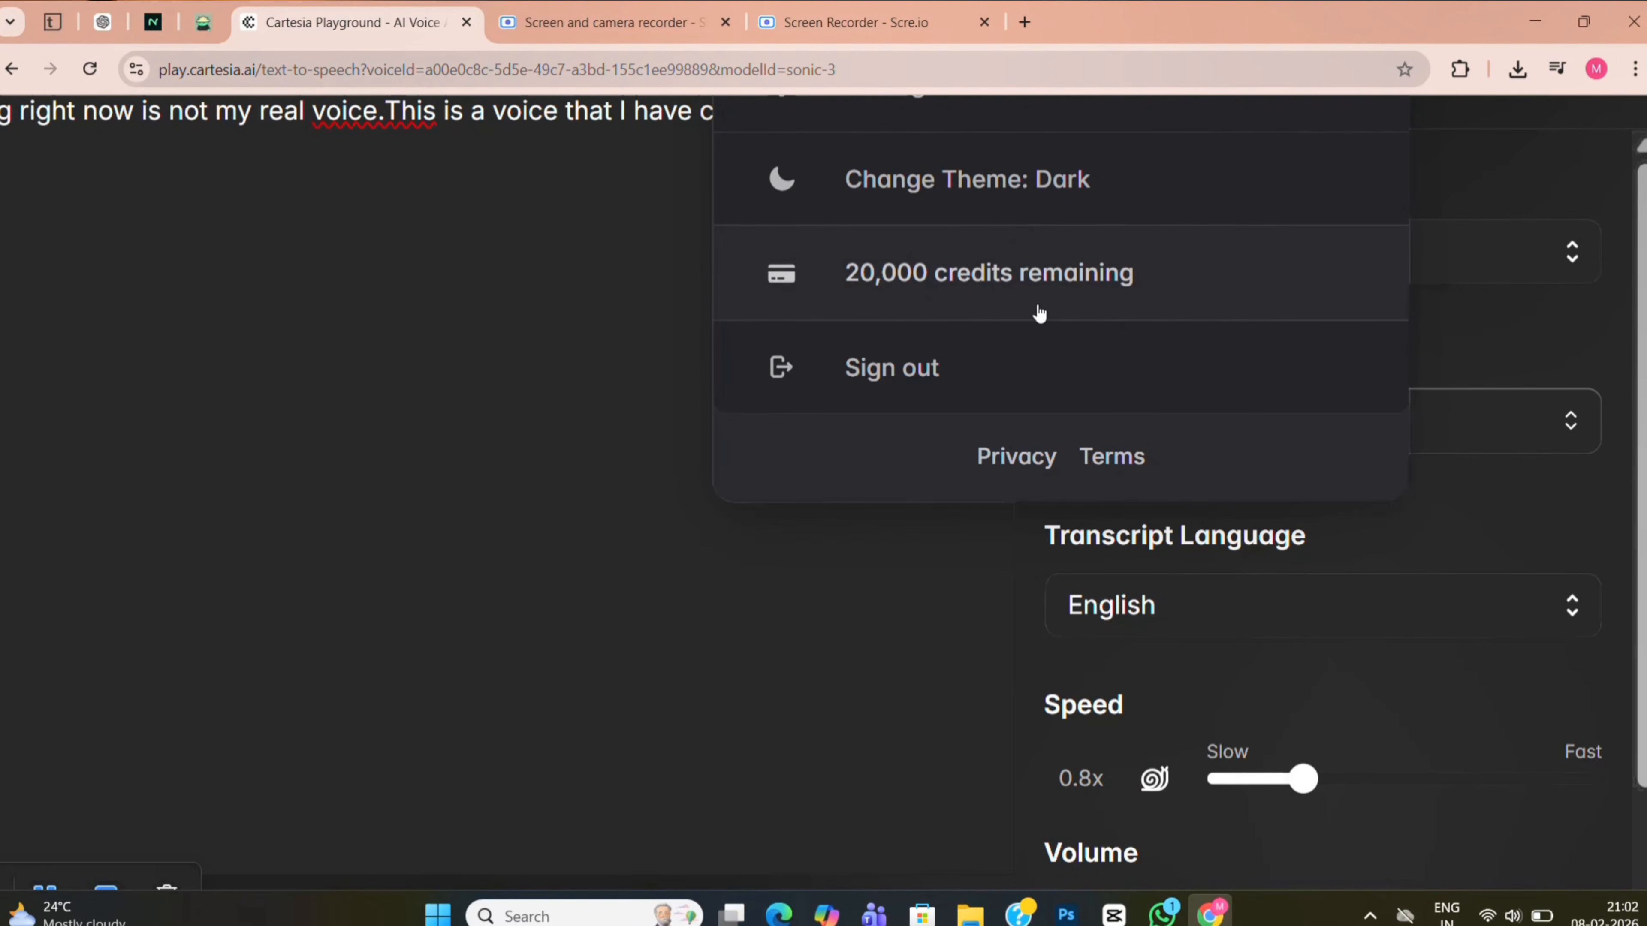
click(411, 398)
scroll(410, 398, down, 5)
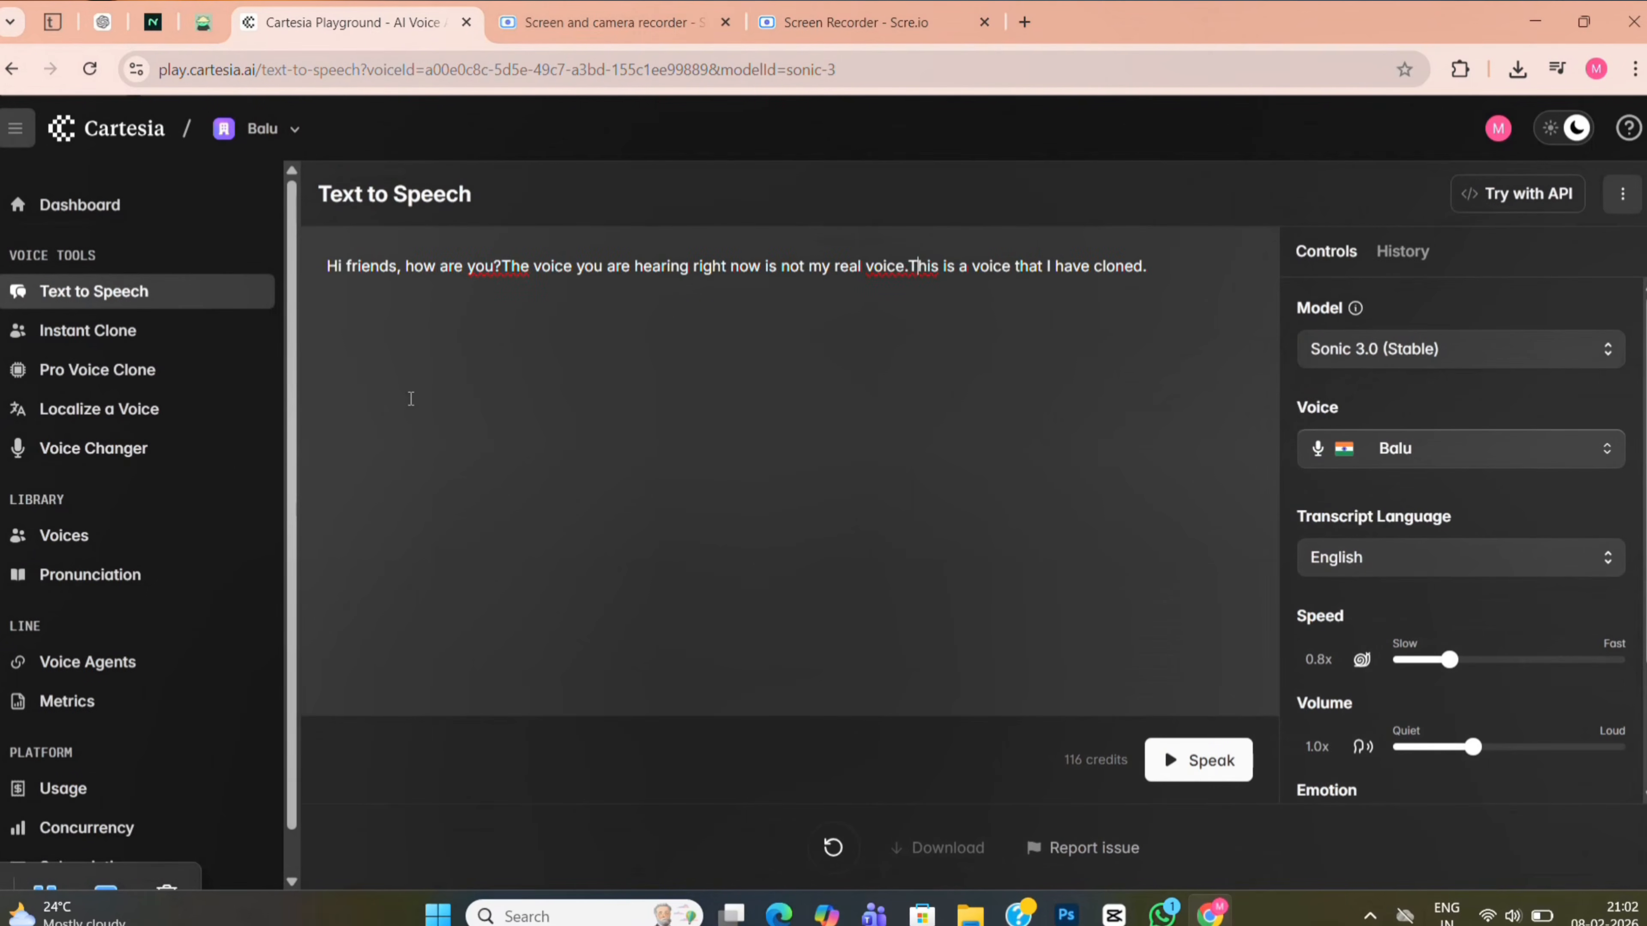
Look over the audio upload option of Instant Clone and open the Voice Changer tool.
click(108, 340)
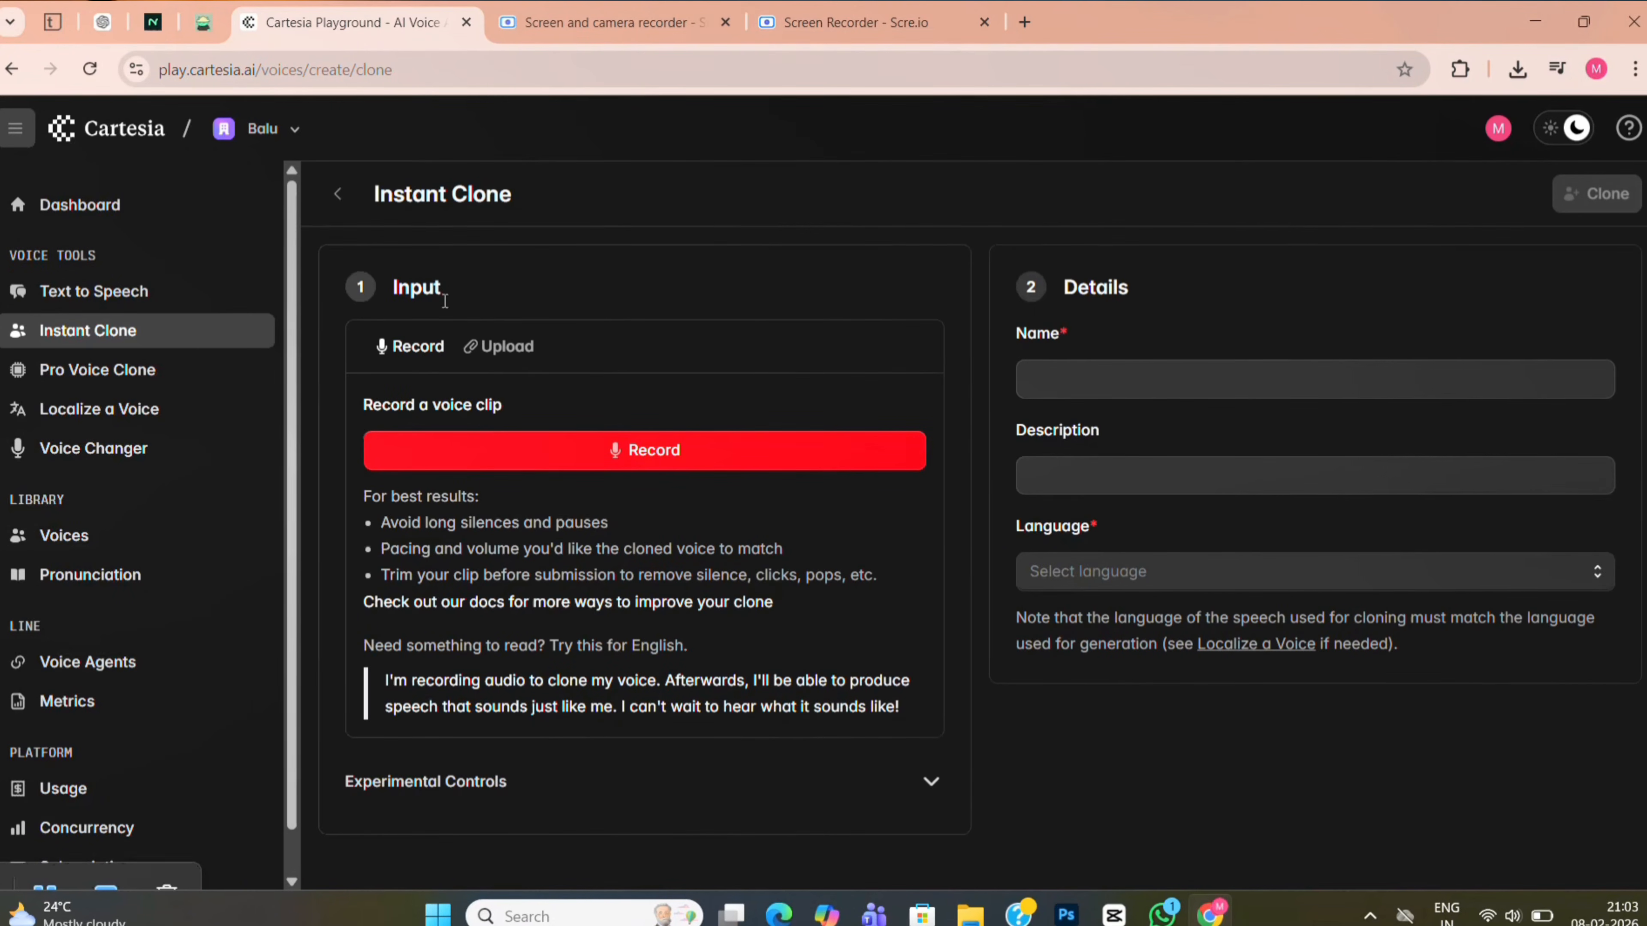
click(506, 350)
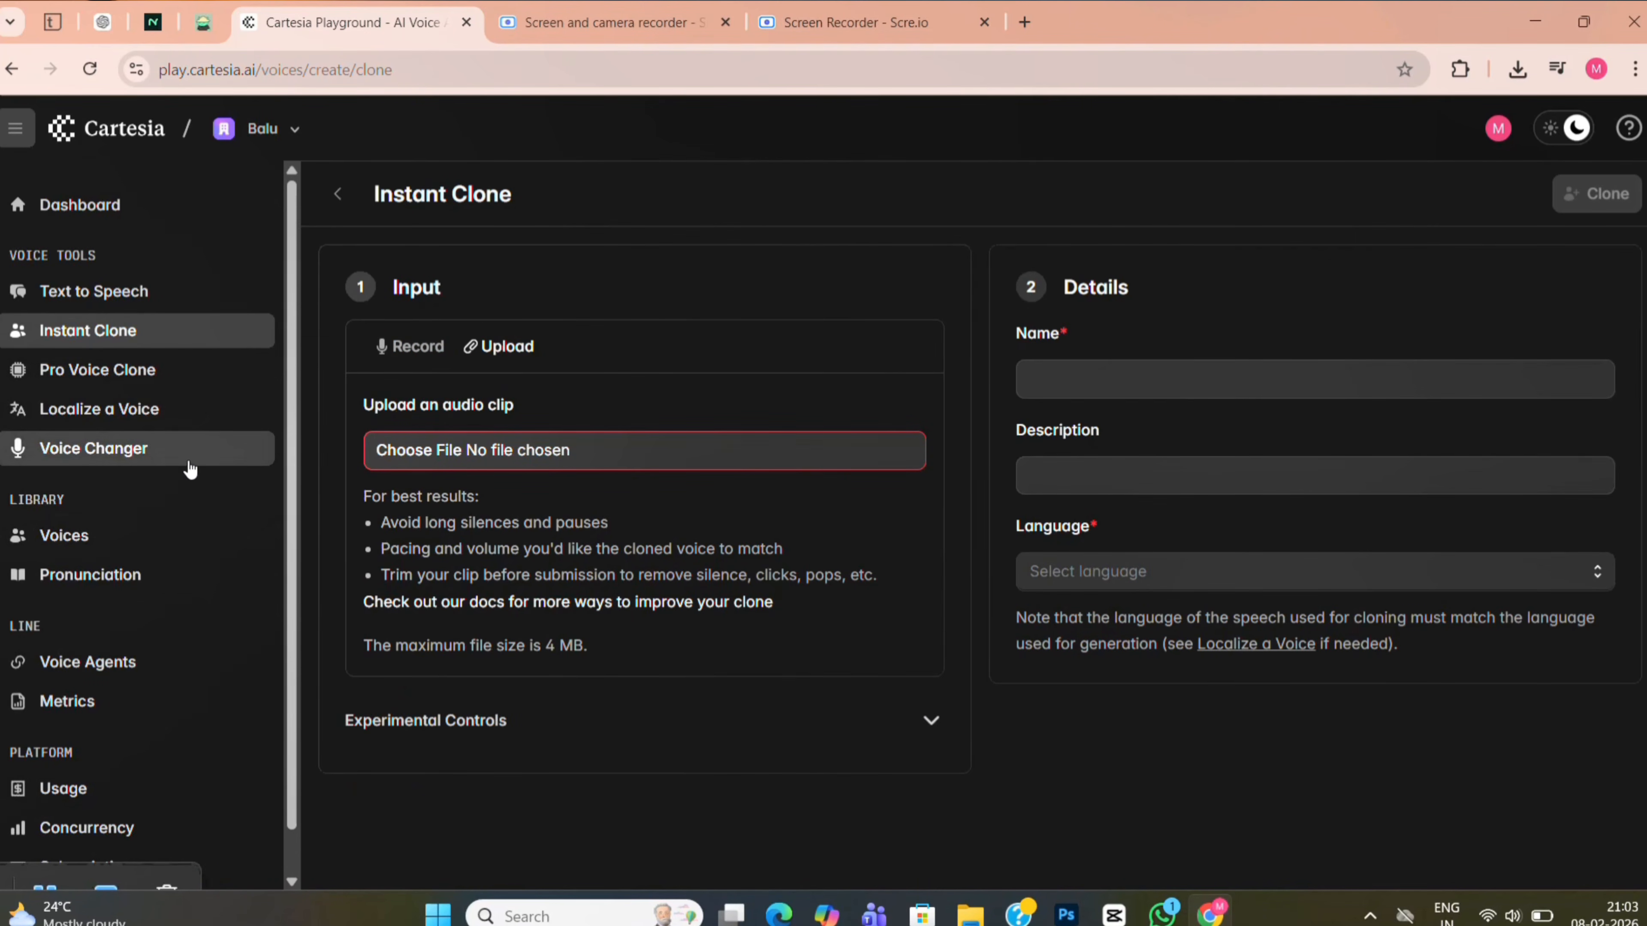
click(175, 462)
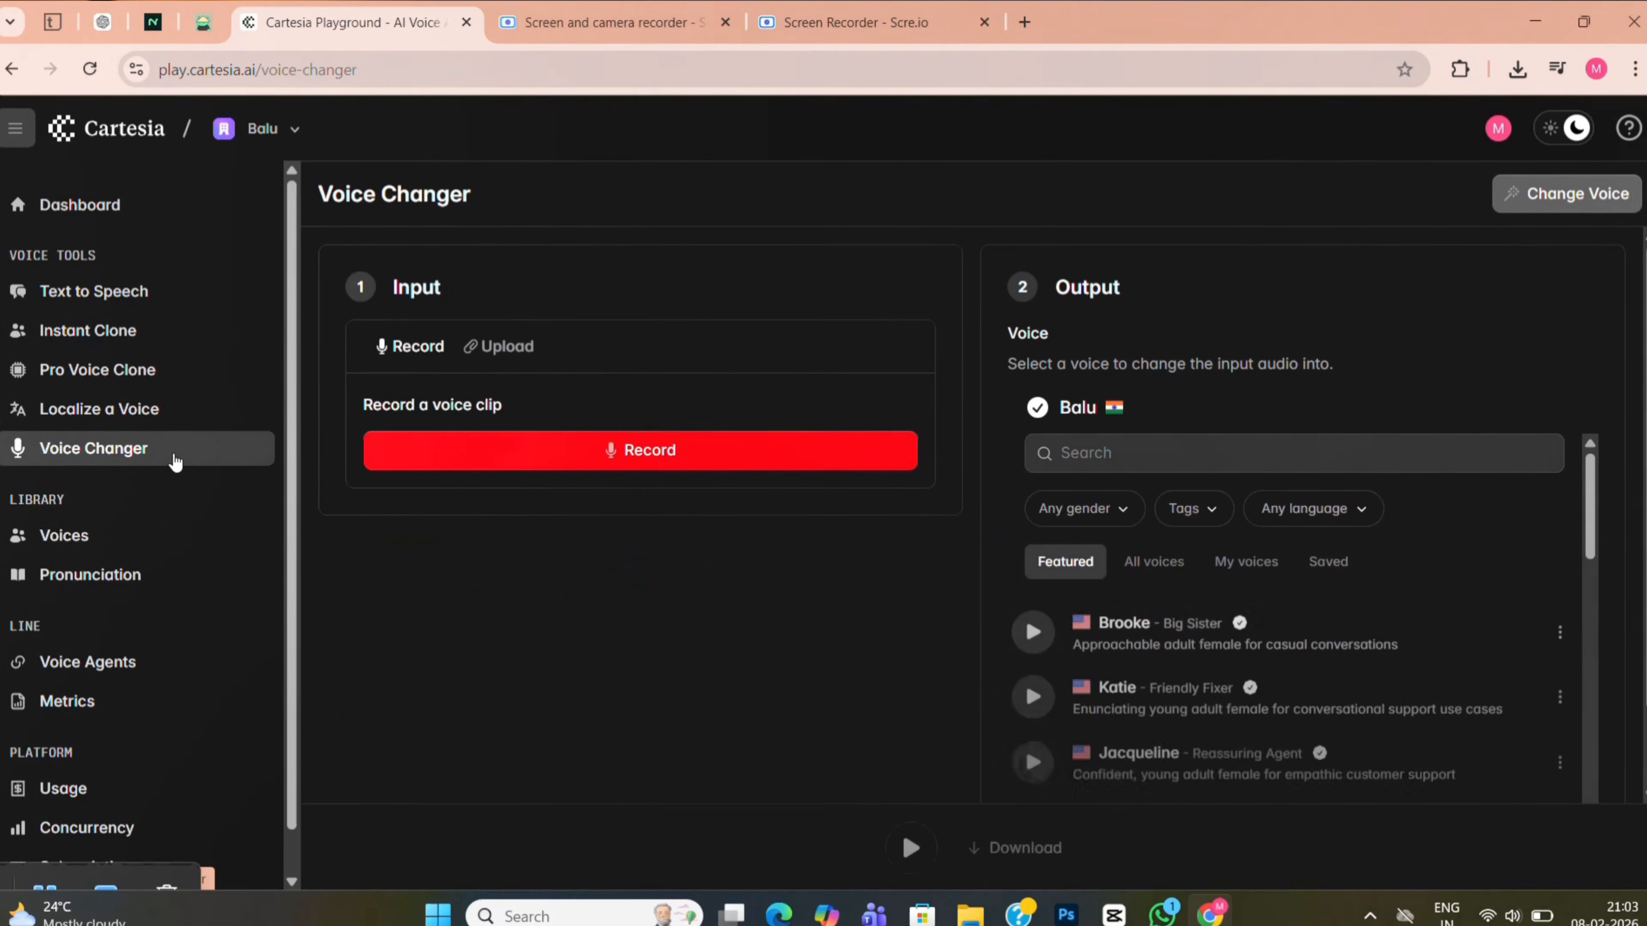